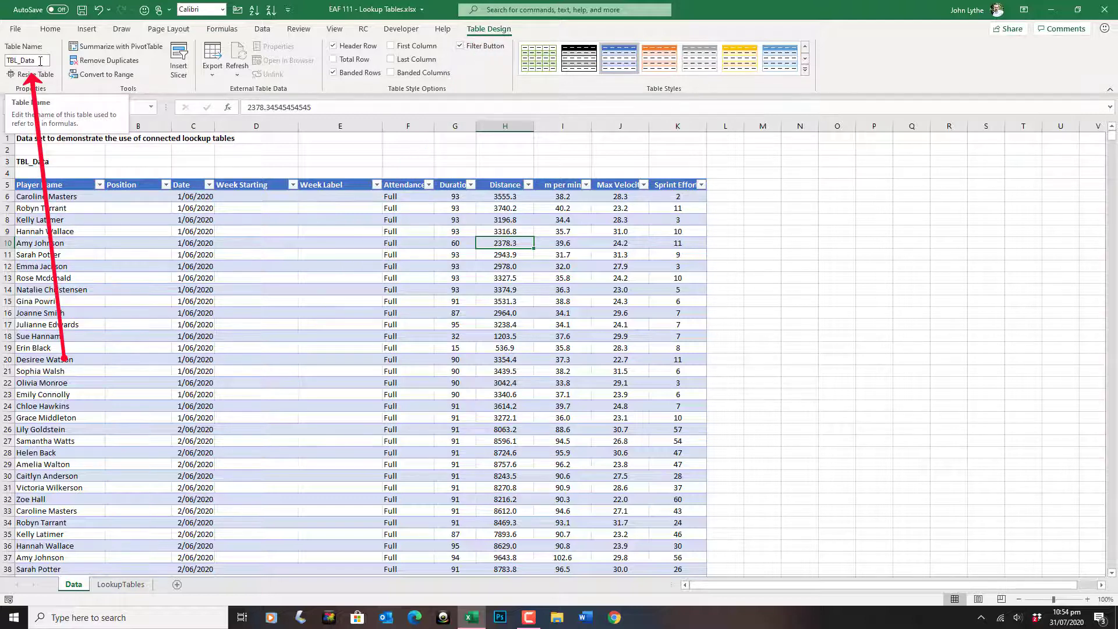
- Convert the weeks list A12:C43 on the LookupTables sheet into a table with headers
click(116, 585)
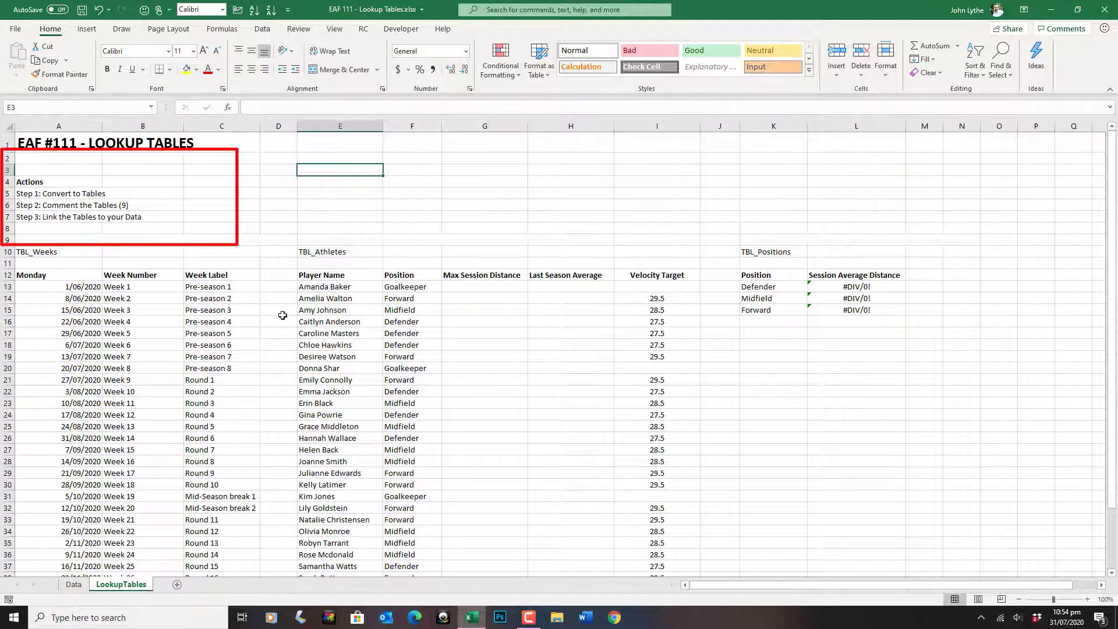
click(78, 310)
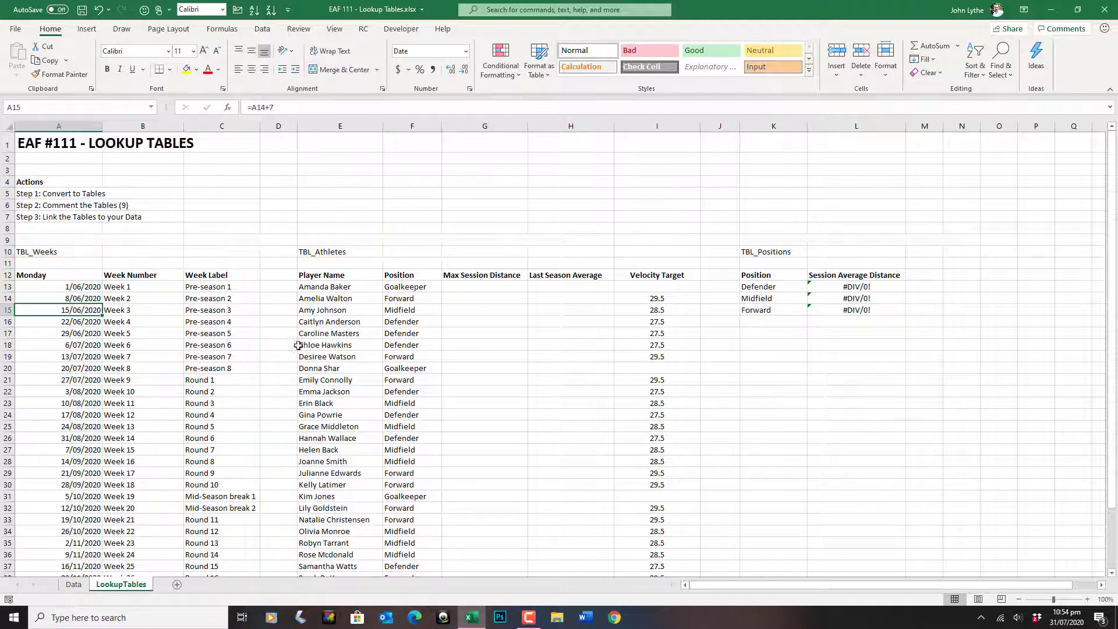
click(88, 30)
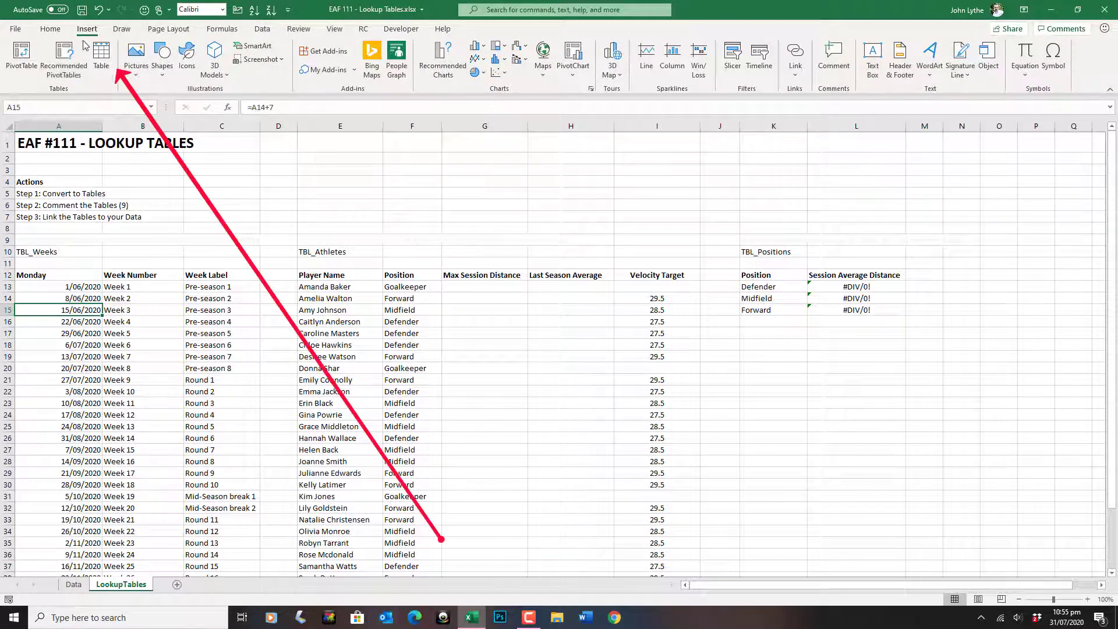
click(102, 55)
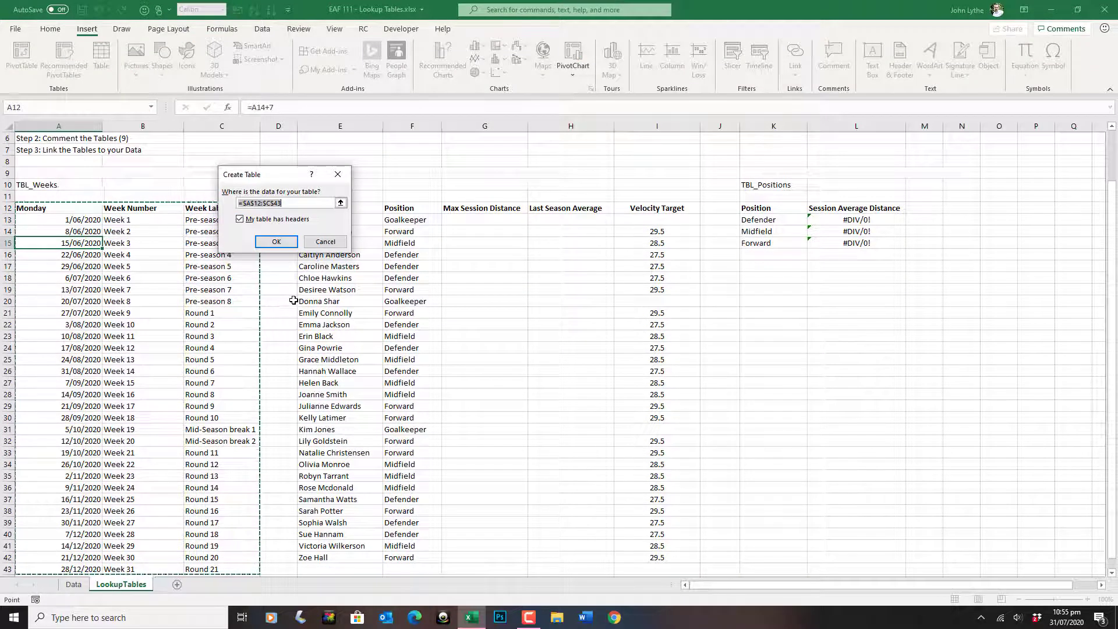
click(277, 241)
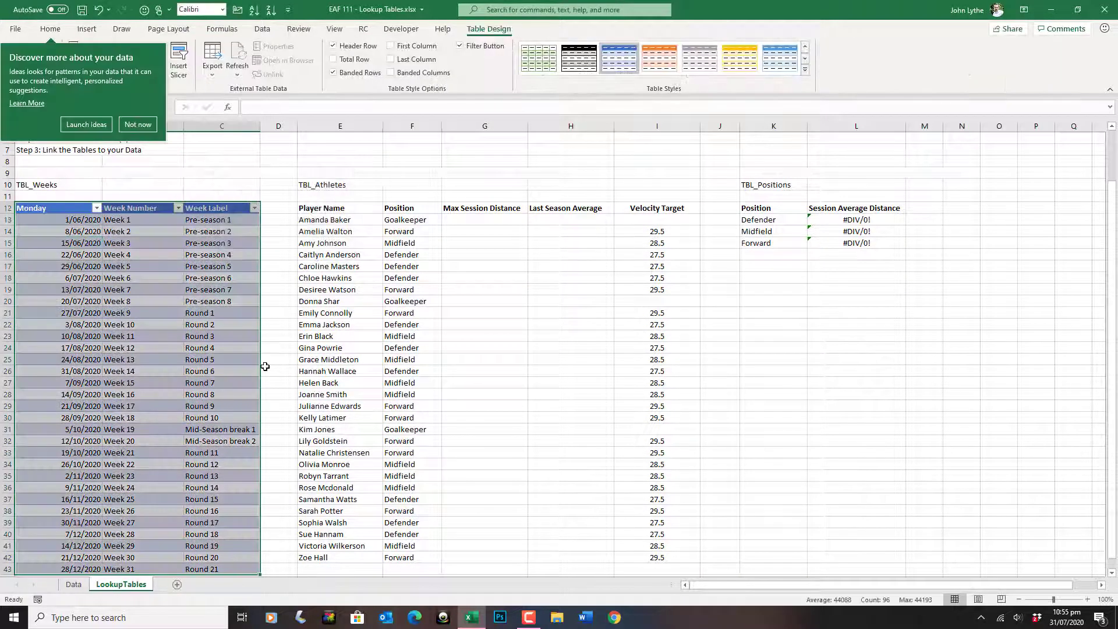
scroll(161, 374, up, 2)
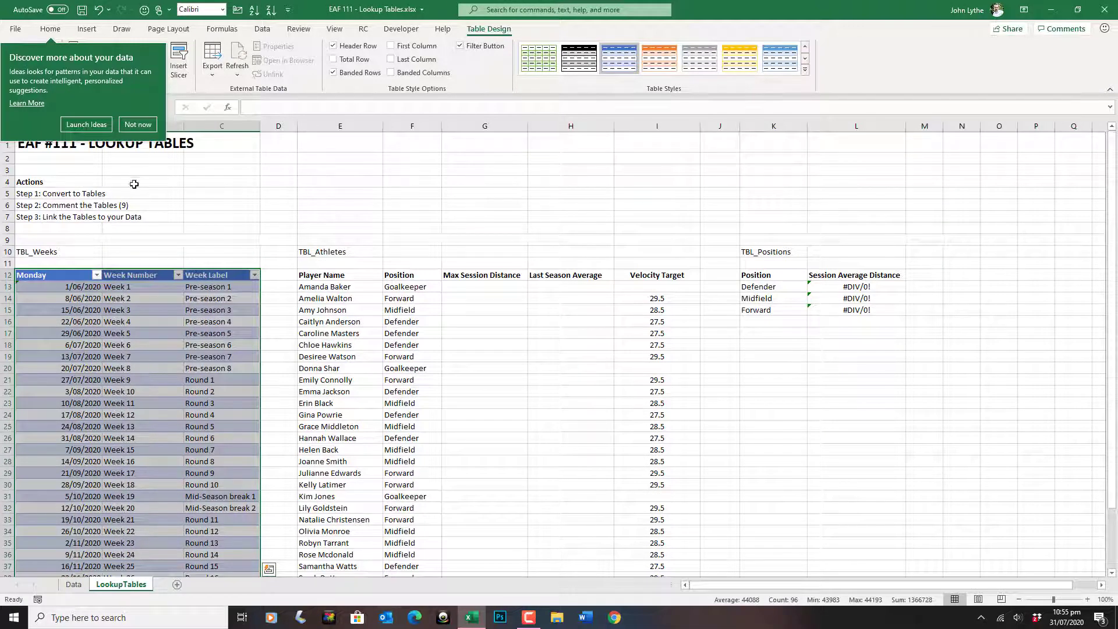
click(138, 124)
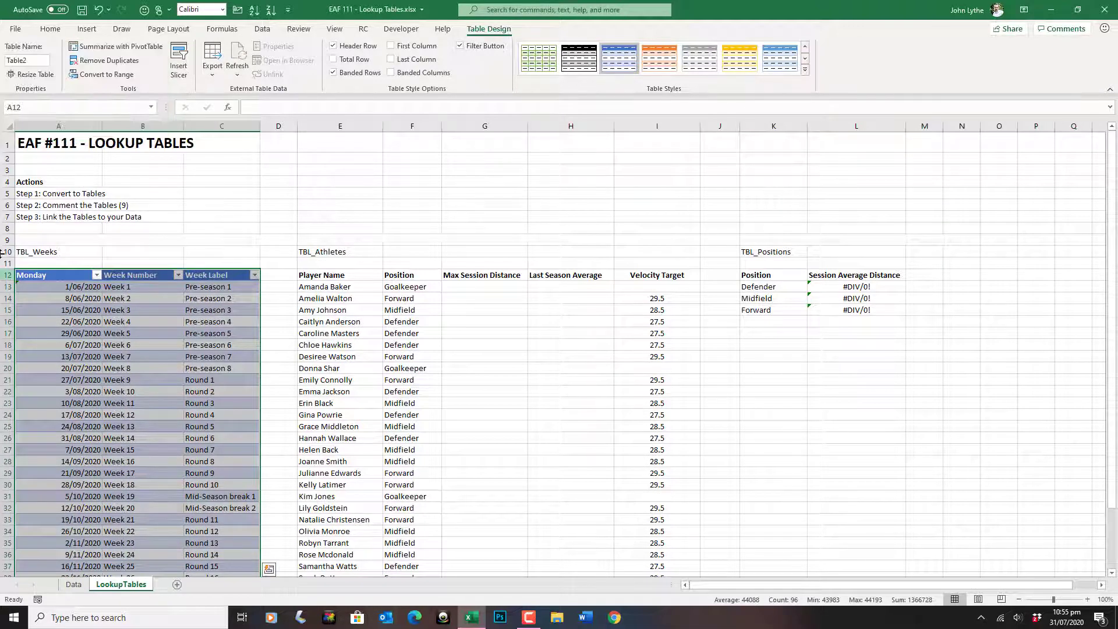
- Rename the weeks table as TBL_Weeks, copying the label text above it
click(63, 250)
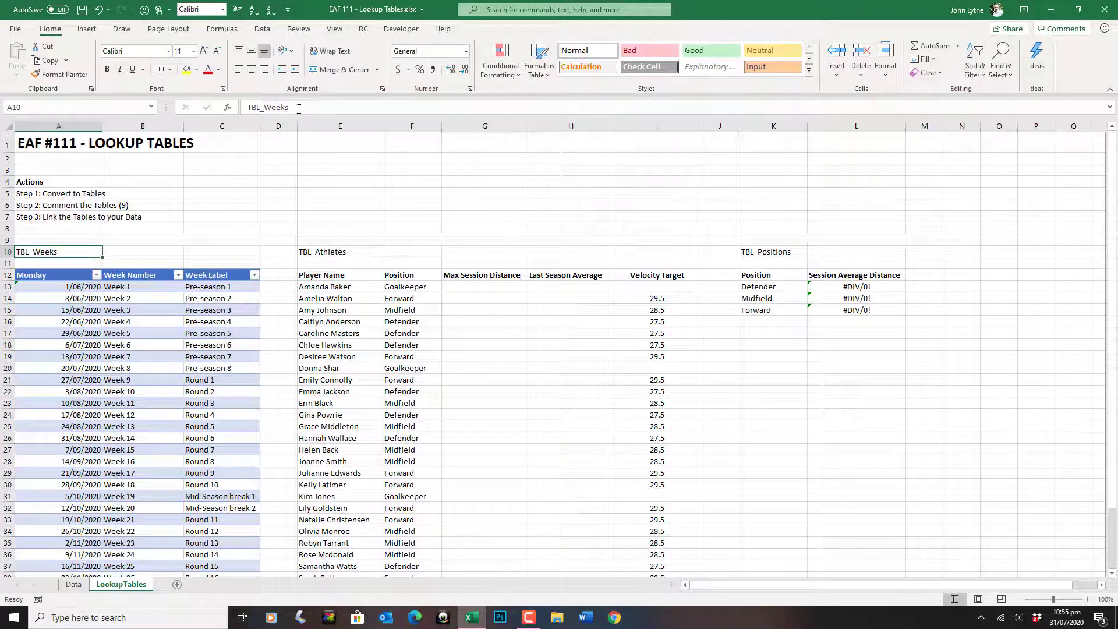
drag(291, 107, 245, 108)
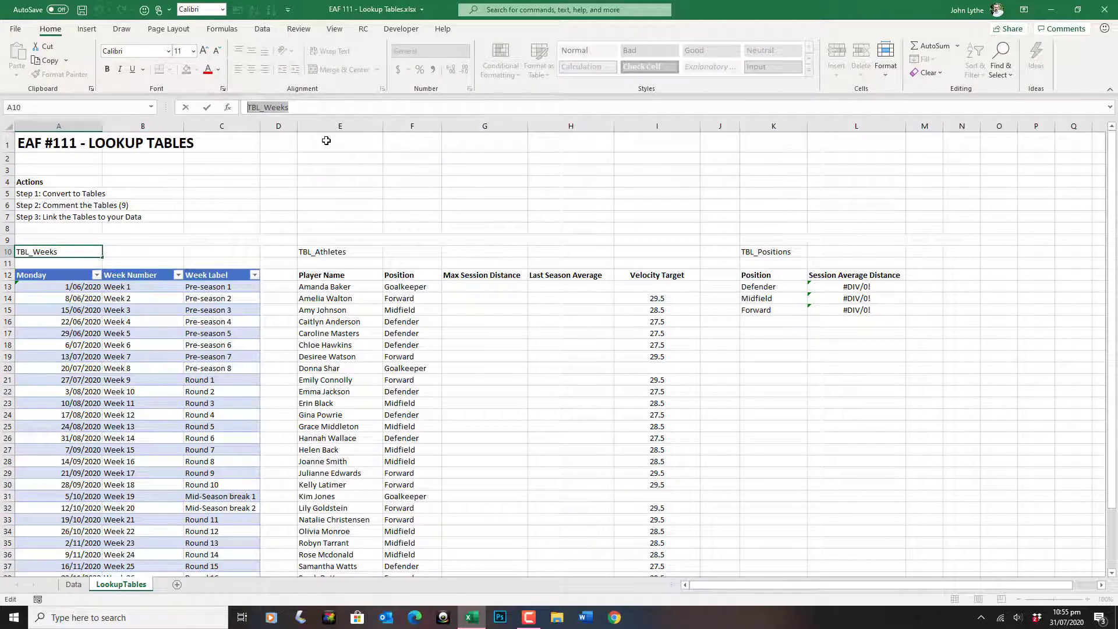
key(Return)
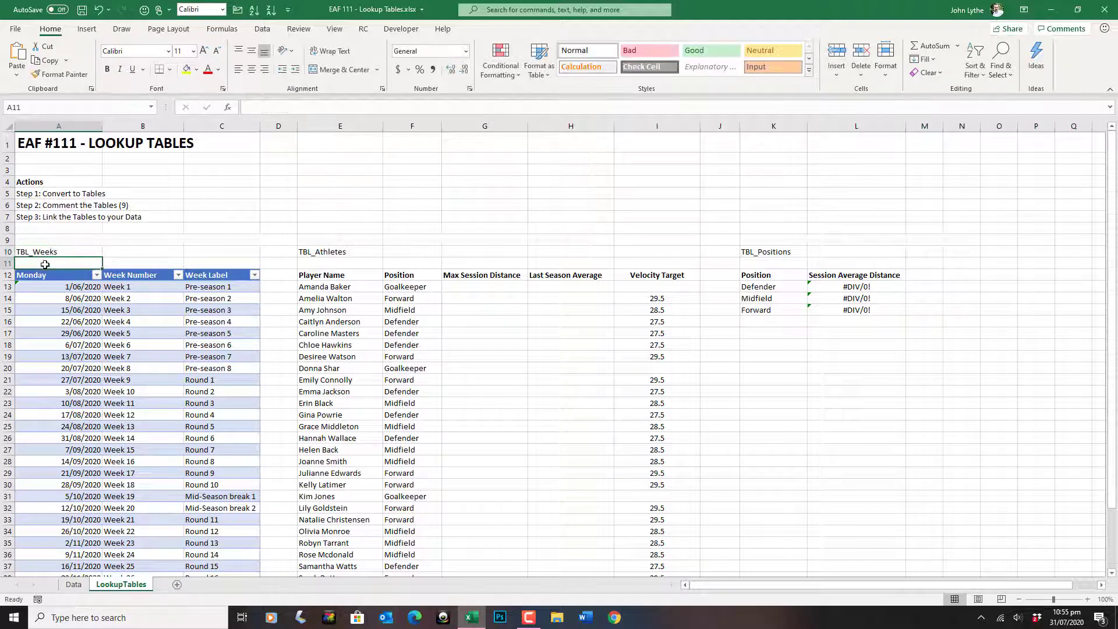
click(37, 302)
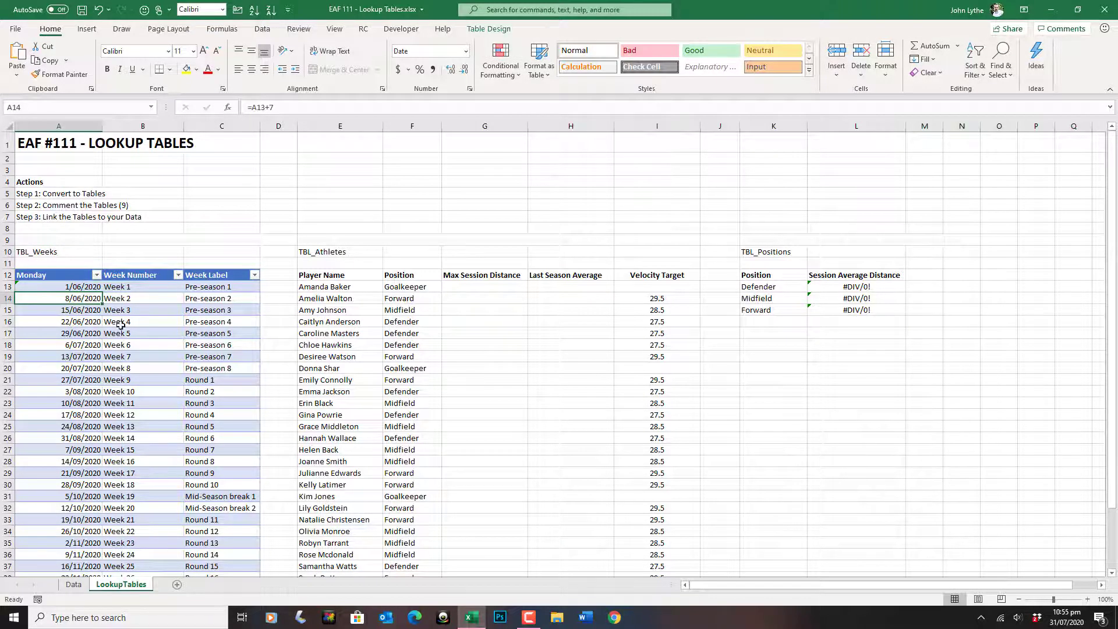
click(489, 29)
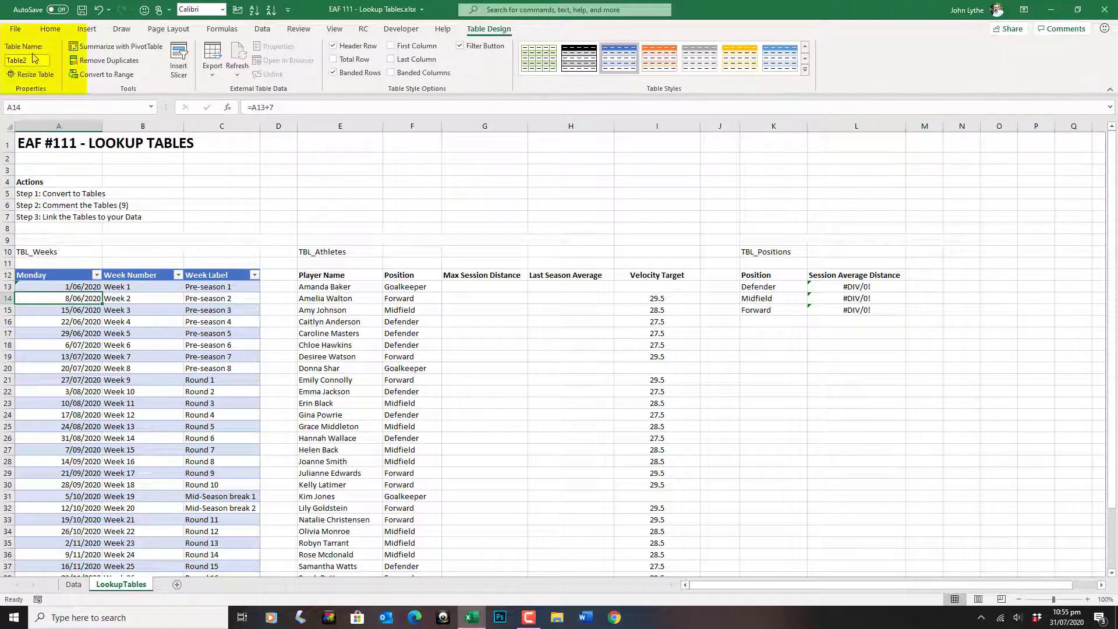
drag(38, 61, 5, 59)
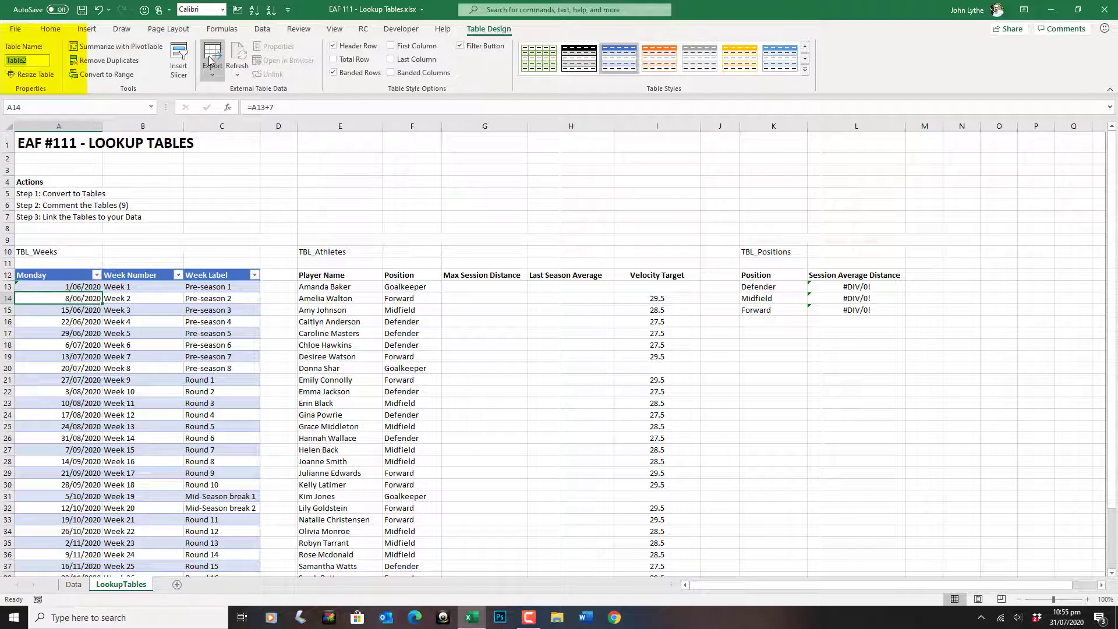
text(TBL_Weeks)
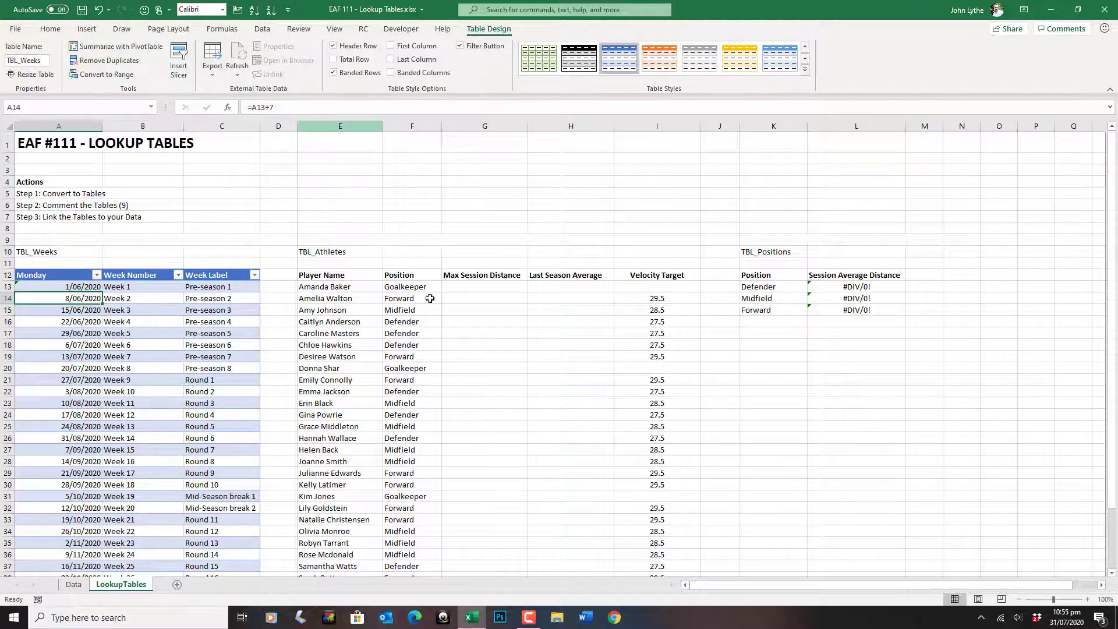
- Convert the athlete list E12:I42 into a table with headers
click(358, 298)
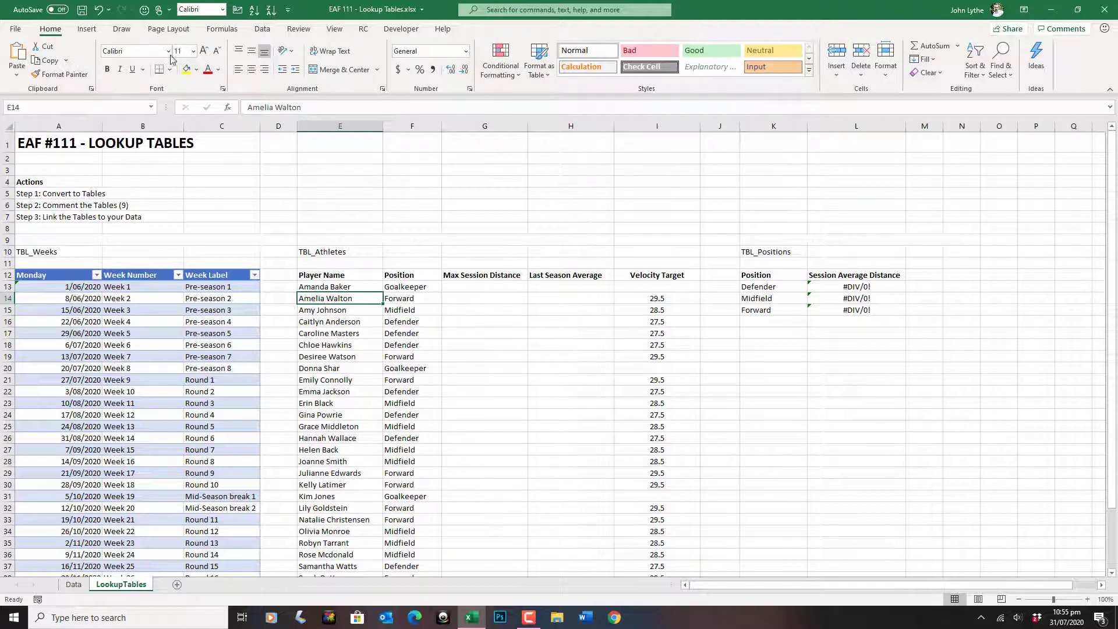
click(86, 29)
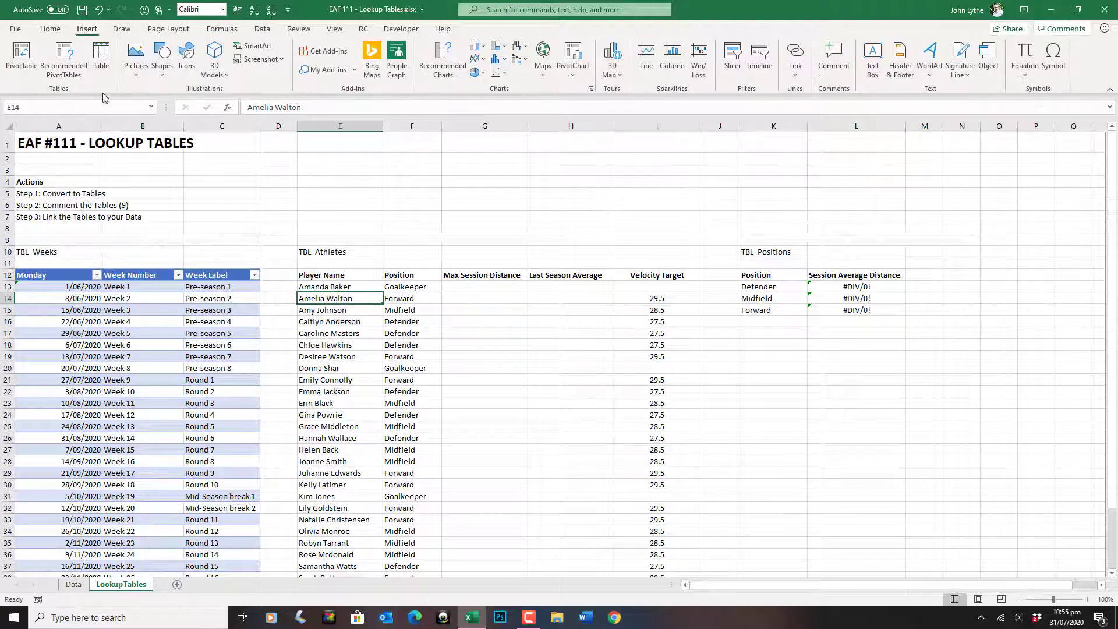
click(101, 58)
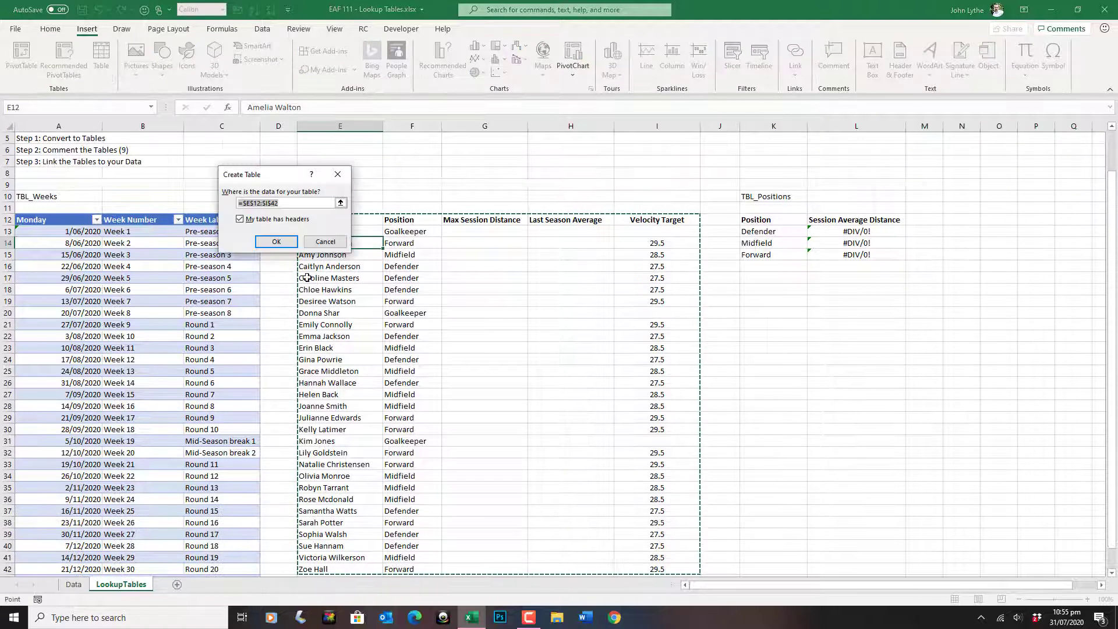
click(278, 242)
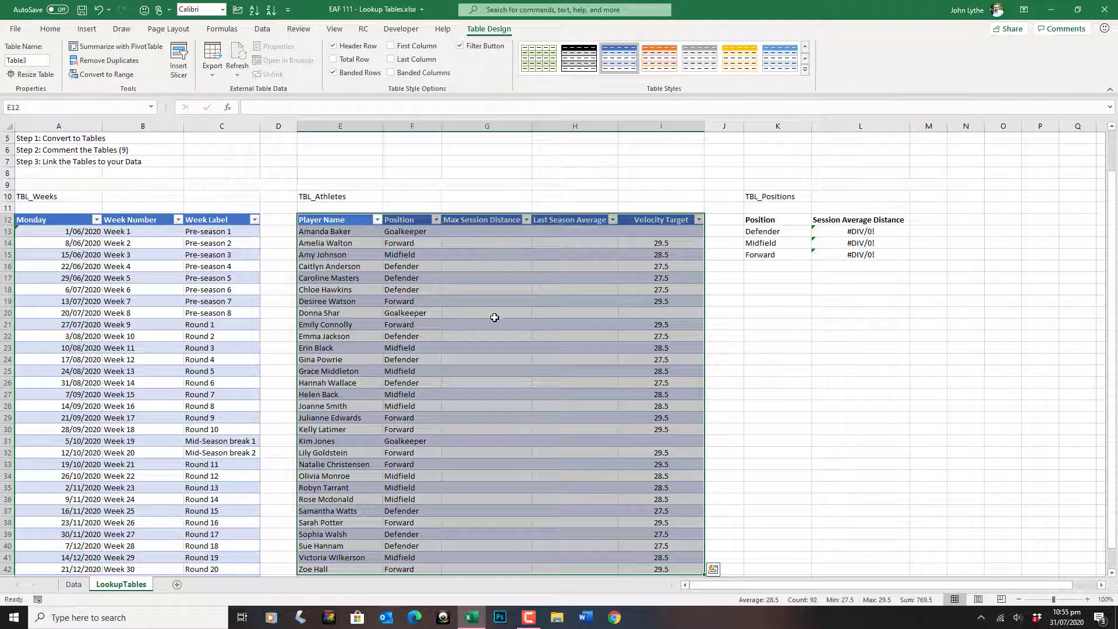
- Rename the athlete table as TBL_Athletes
click(405, 279)
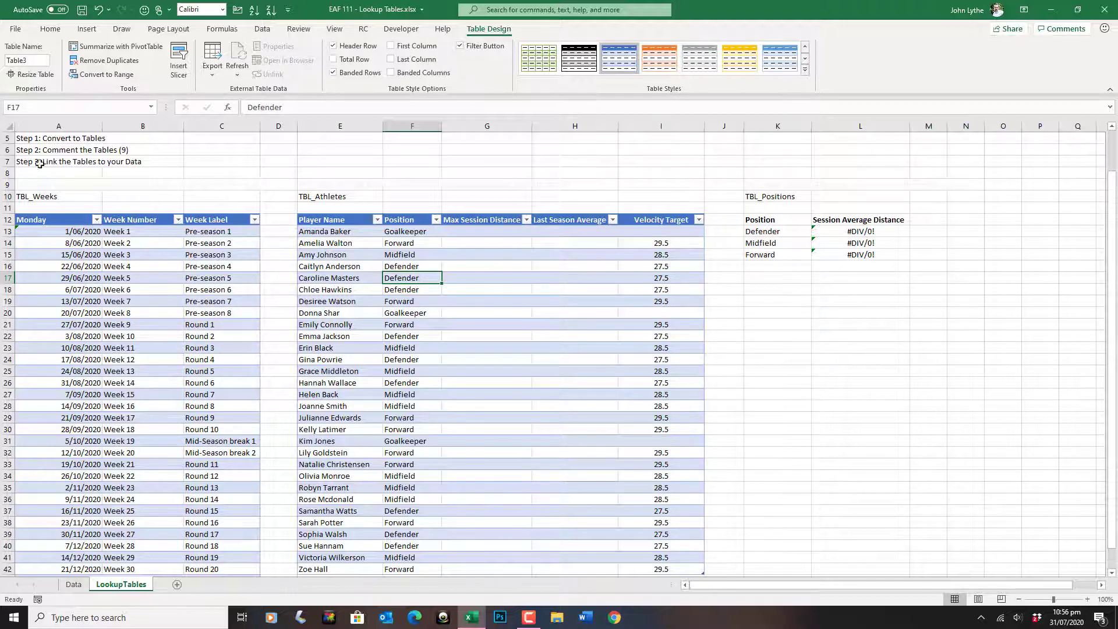
click(30, 60)
text(TBL_Athletes)
key(Return)
- Convert the position averages list K12:L15 into a table with headers
click(774, 220)
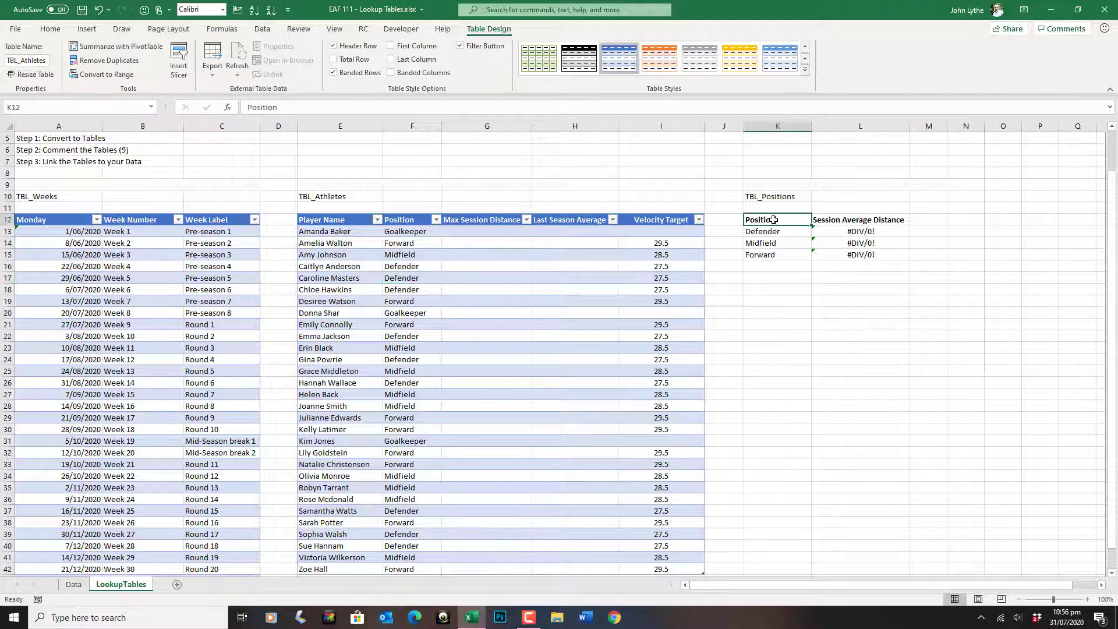
click(87, 30)
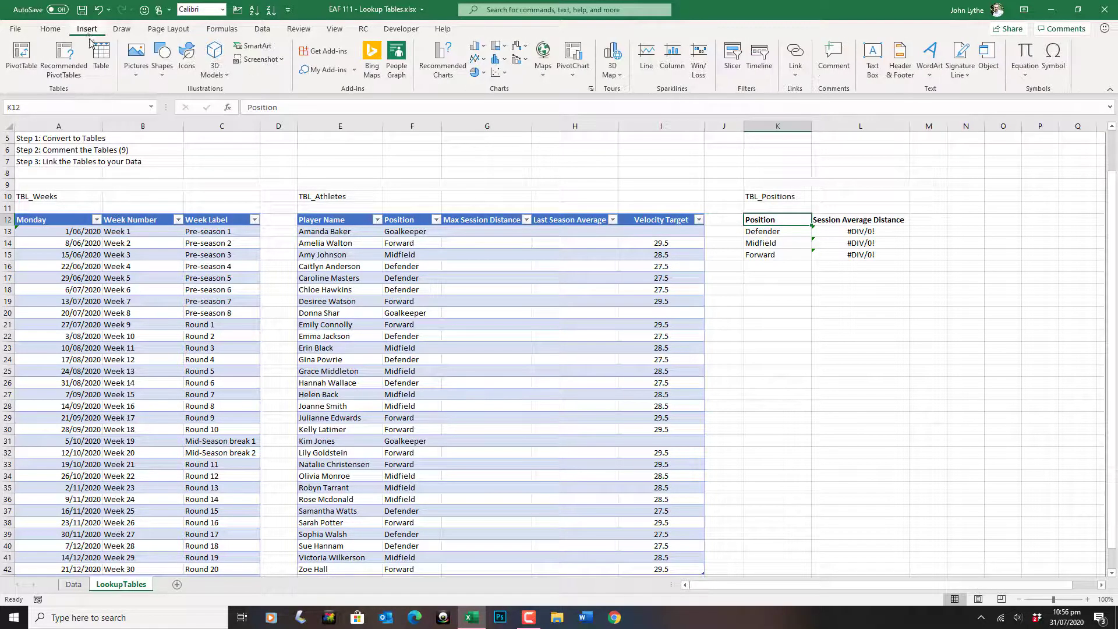
click(101, 56)
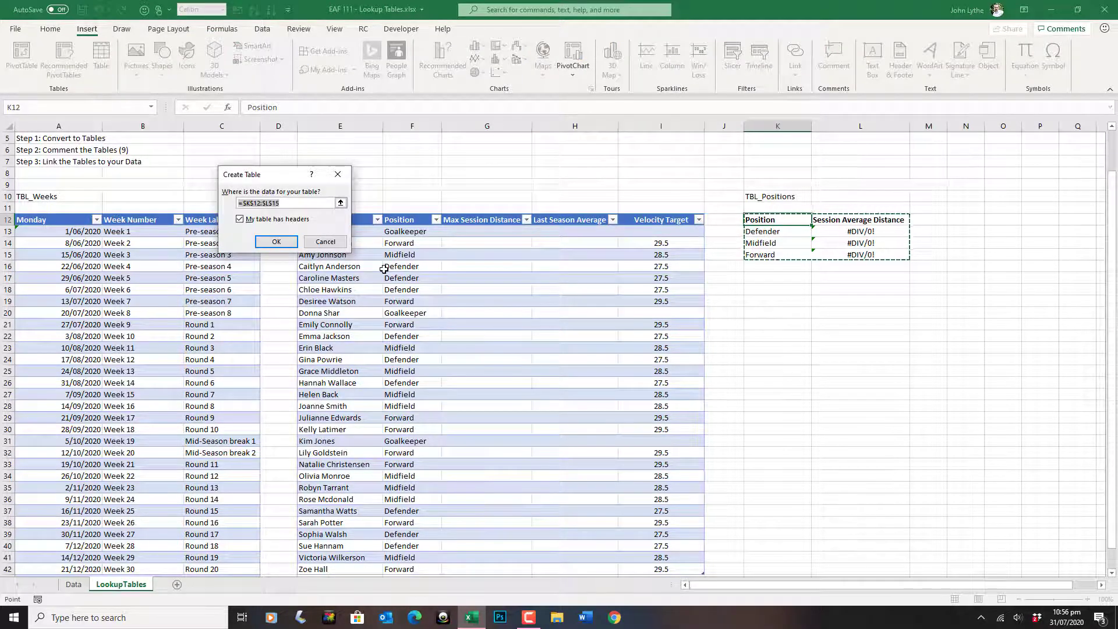
click(276, 242)
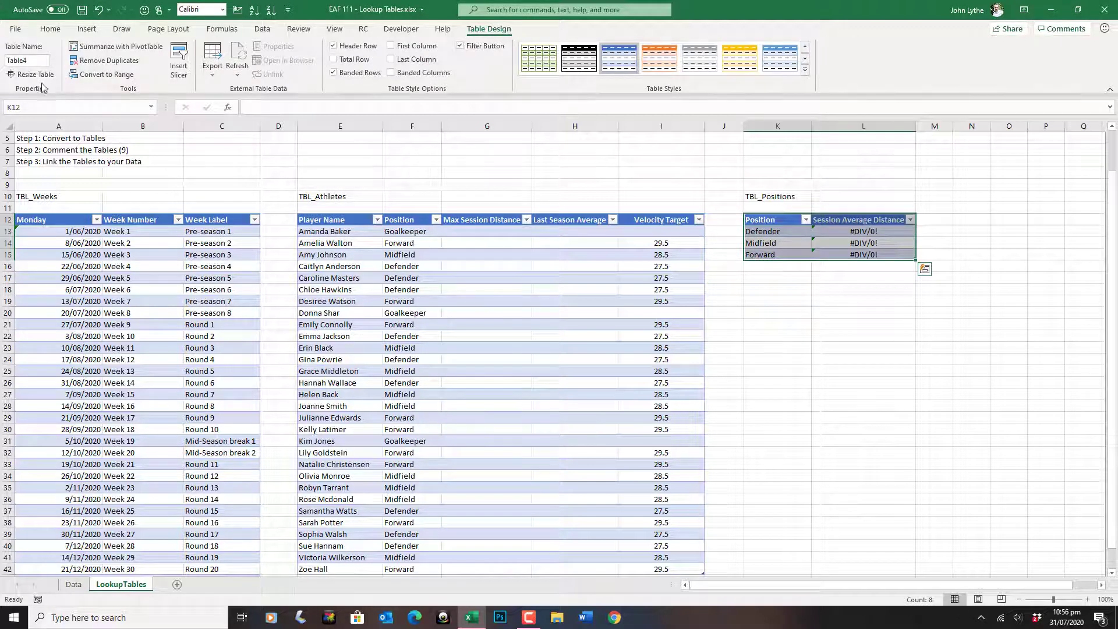
- Rename the position averages table as TBL_Positions
click(35, 60)
text(TBL_Positions)
key(Return)
click(797, 285)
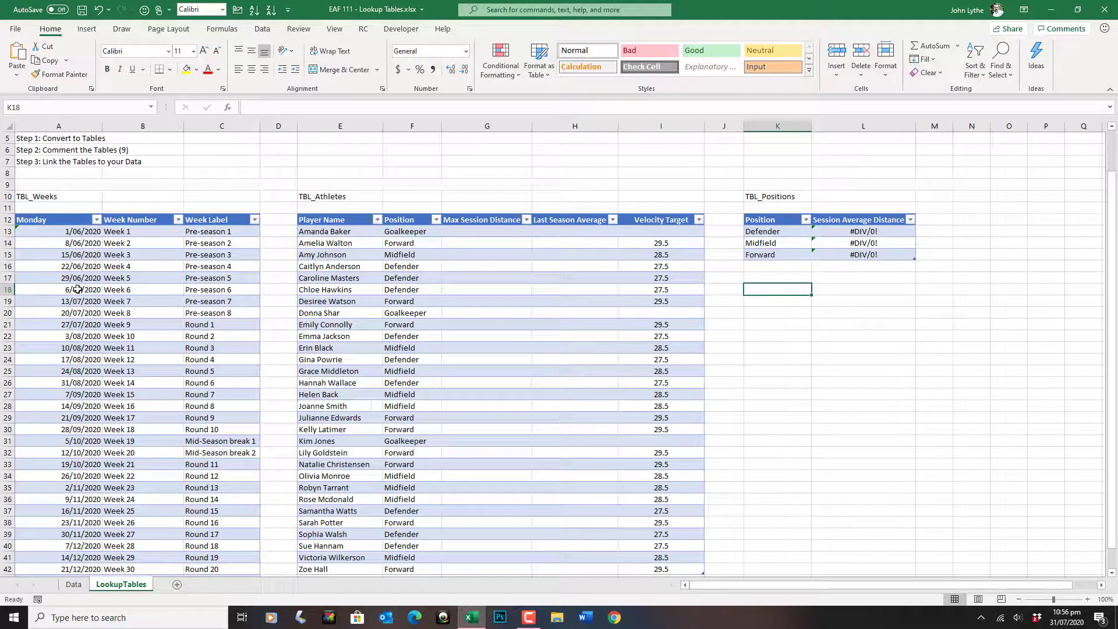
- Colour the text of row 9 red to reveal the comments above the three lookup tables
scroll(57, 168, up, 1)
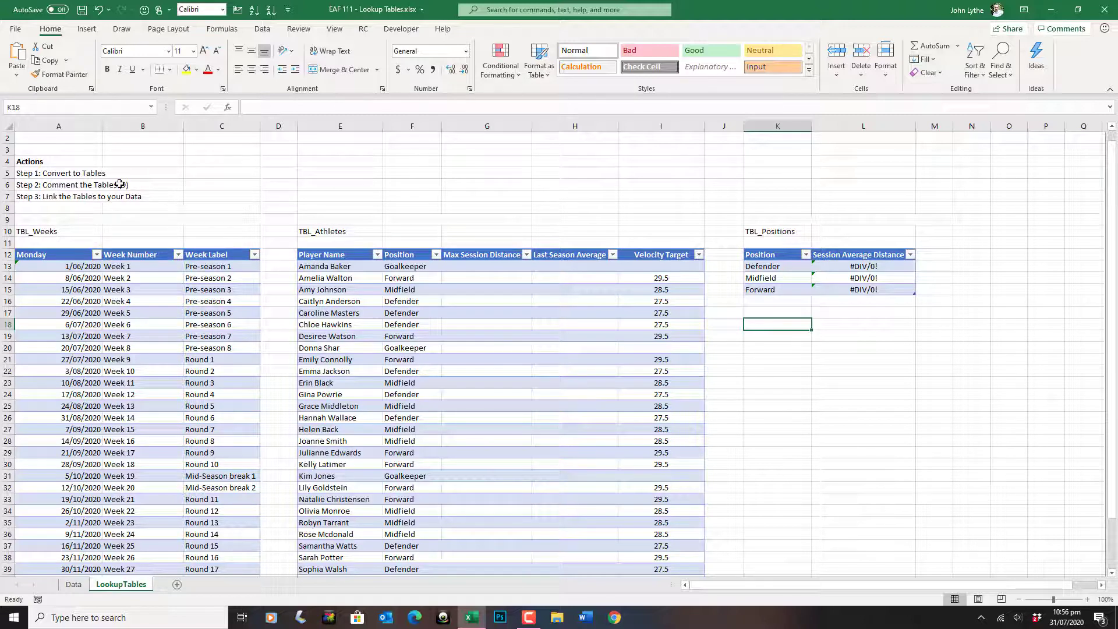
click(7, 219)
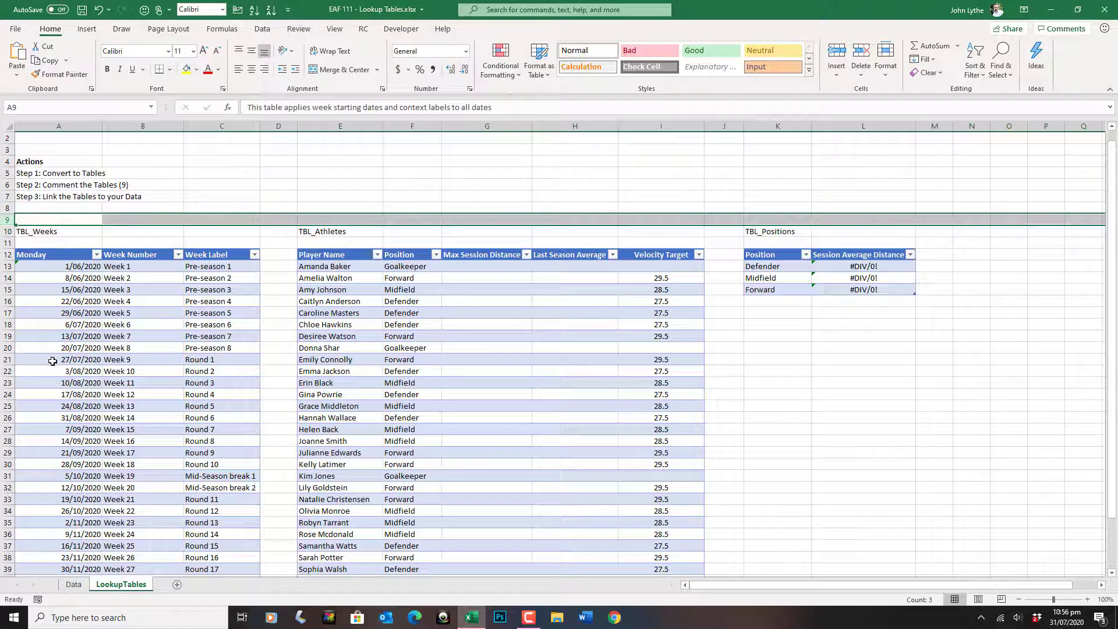
click(207, 69)
click(149, 325)
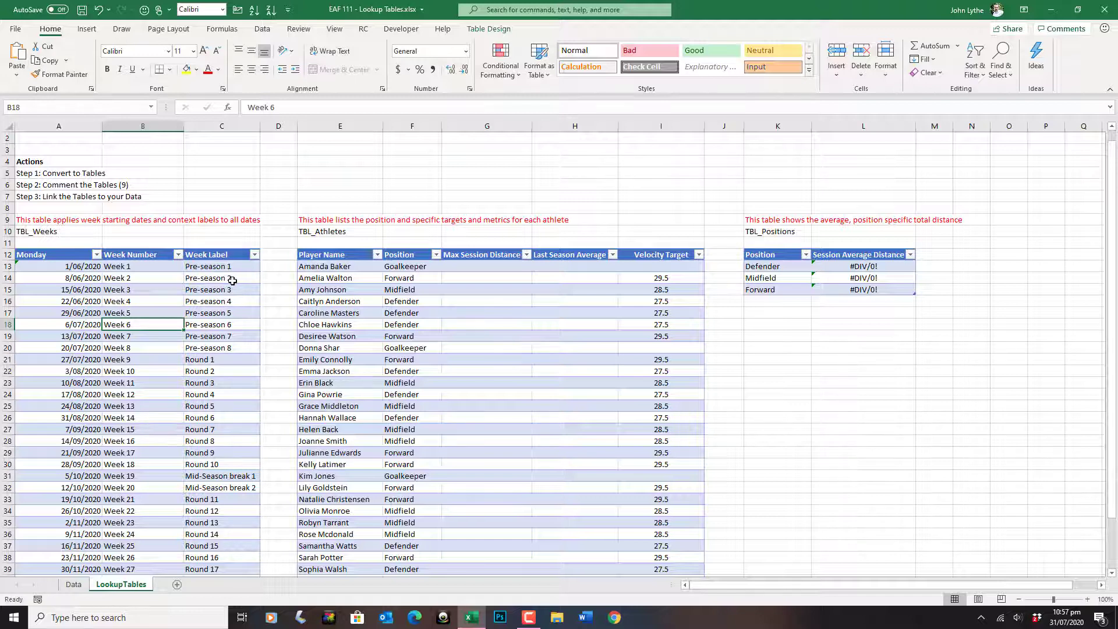
- On the Data sheet, start an INDEX formula in cell D6 of Week Starting with TBL_Weeks[Monday] as the array
click(73, 585)
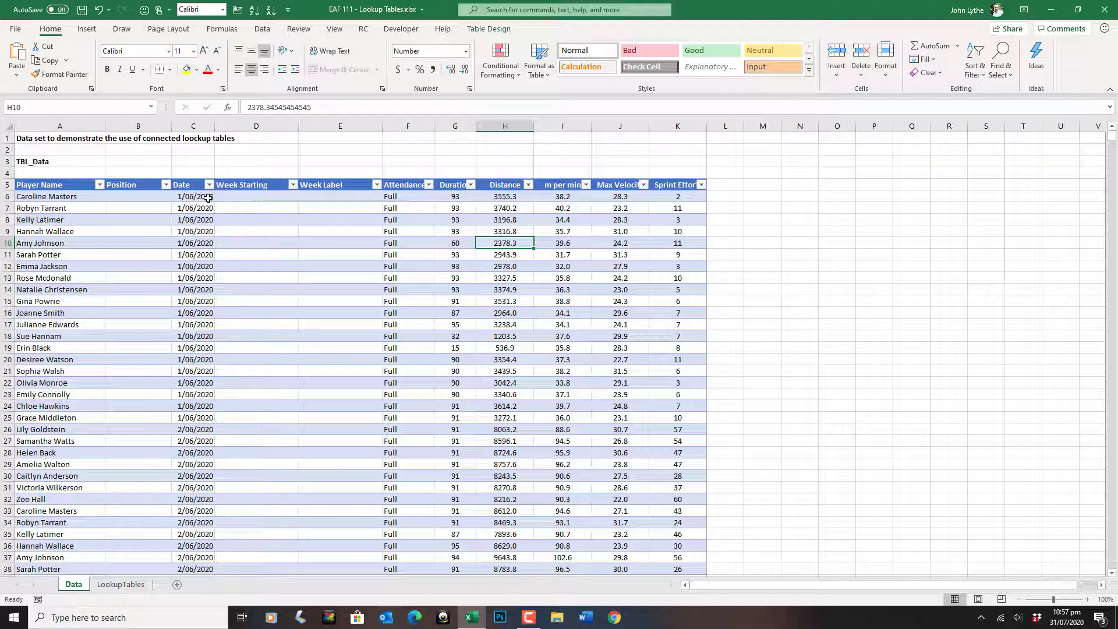
click(110, 583)
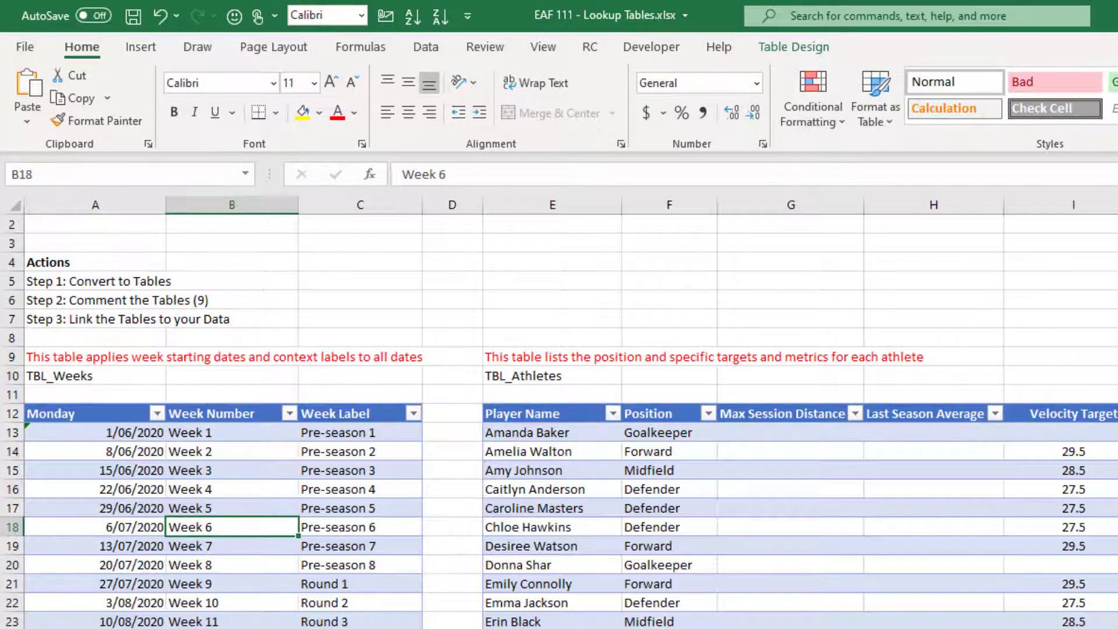
key(ctrl+Page_Up)
text(=index()
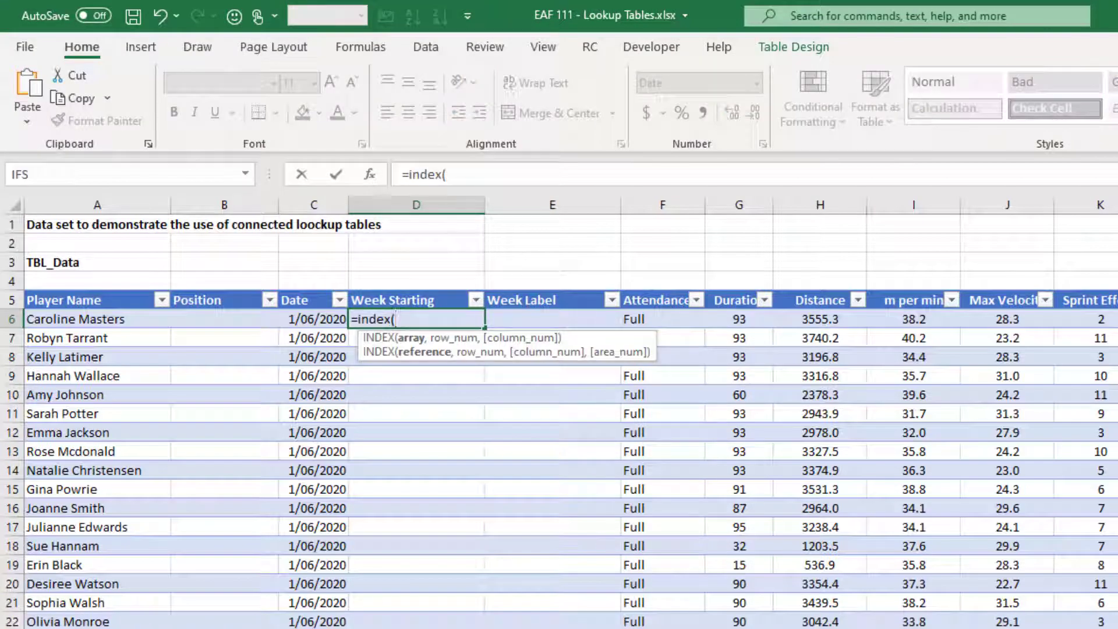
text(tbl)
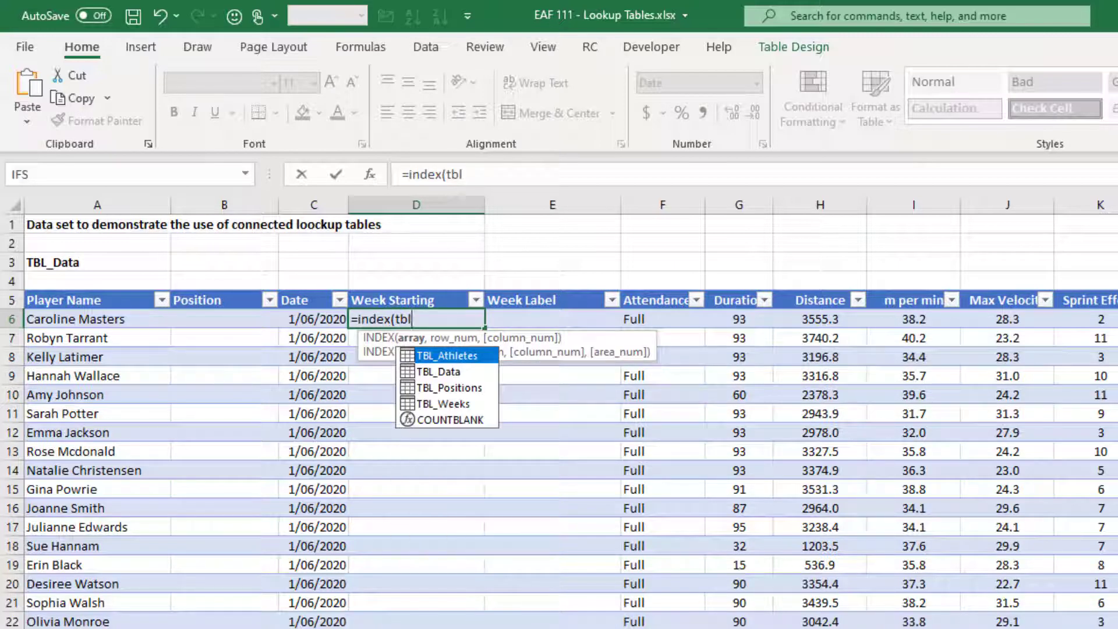
key(Down)
key(Down)
key(Down)
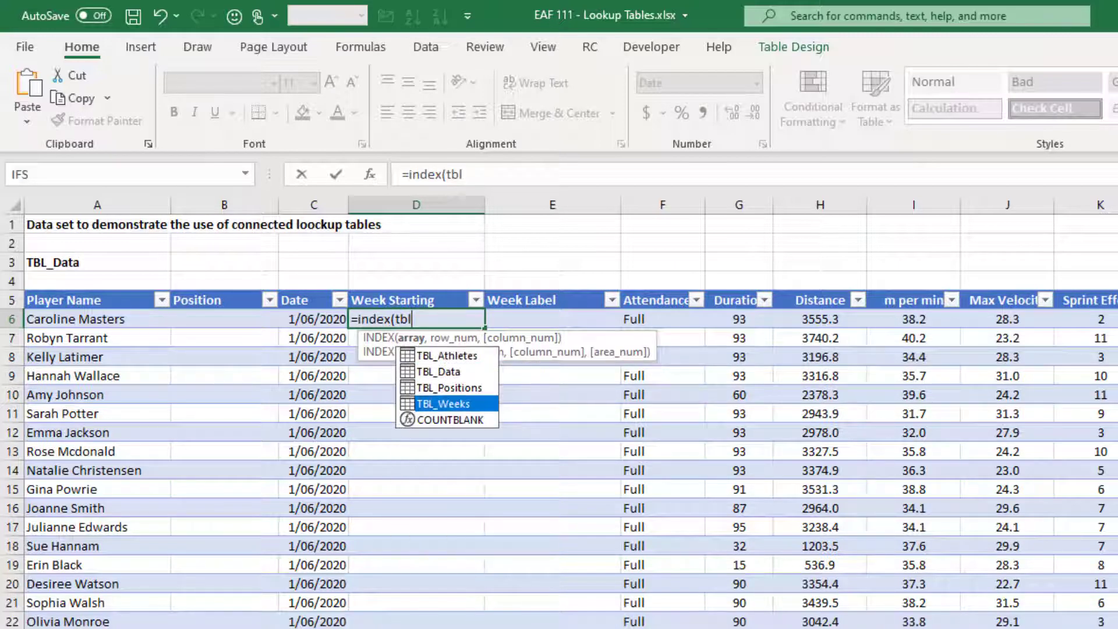
key(Tab)
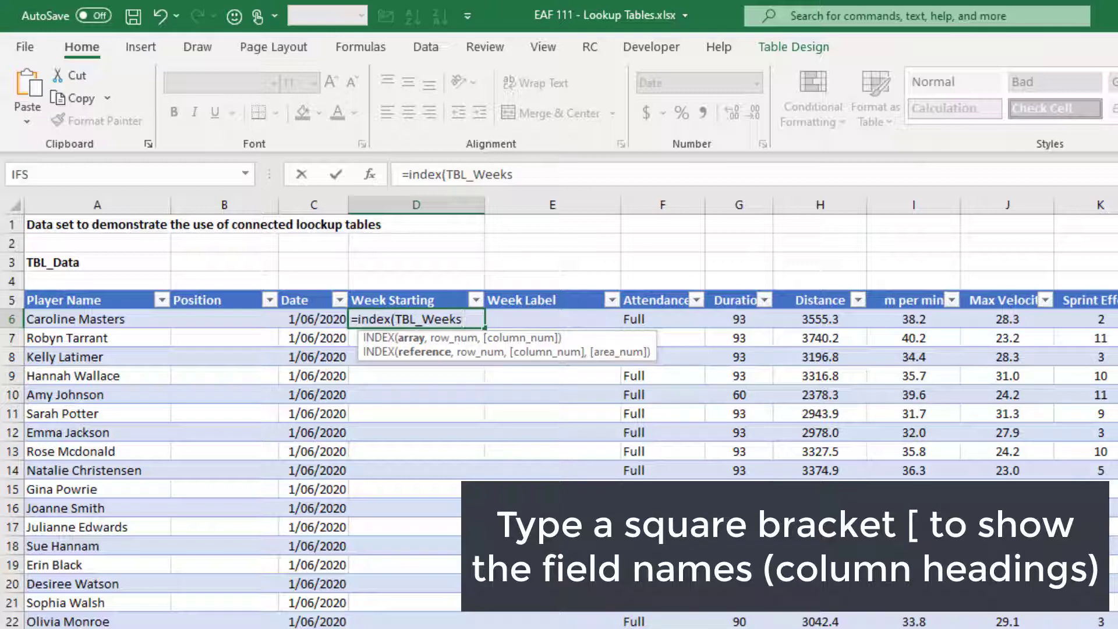
text([)
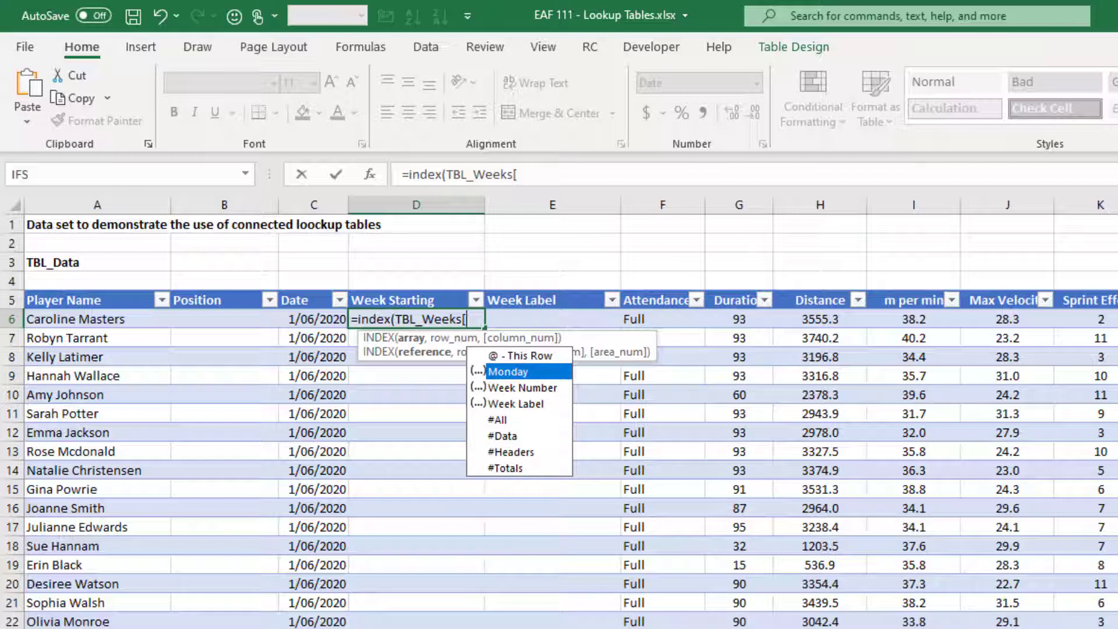
key(Tab)
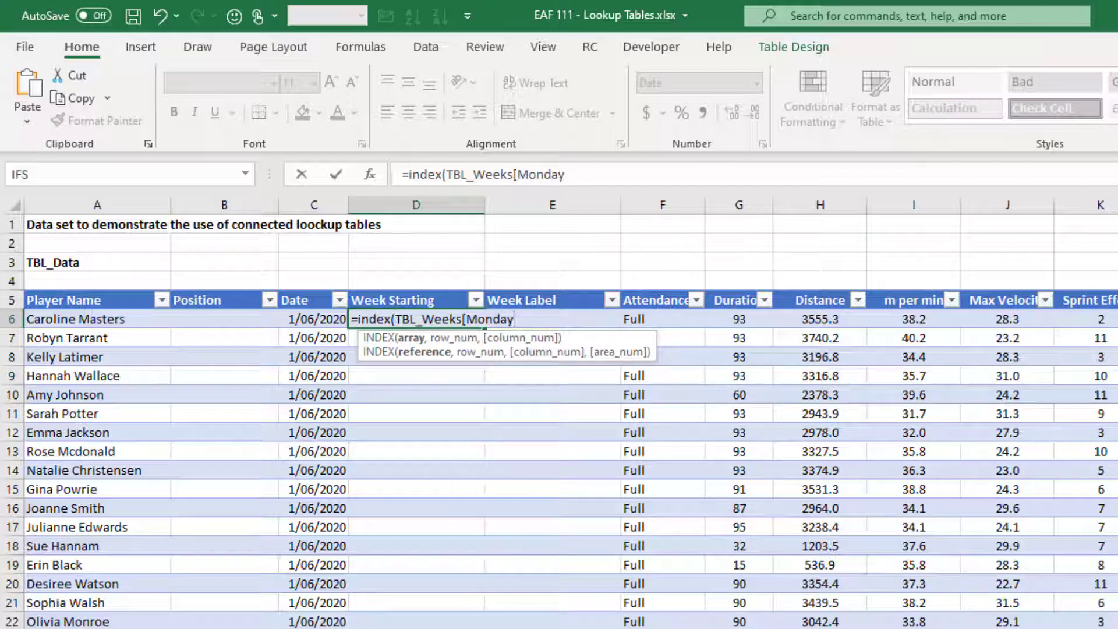
text(],)
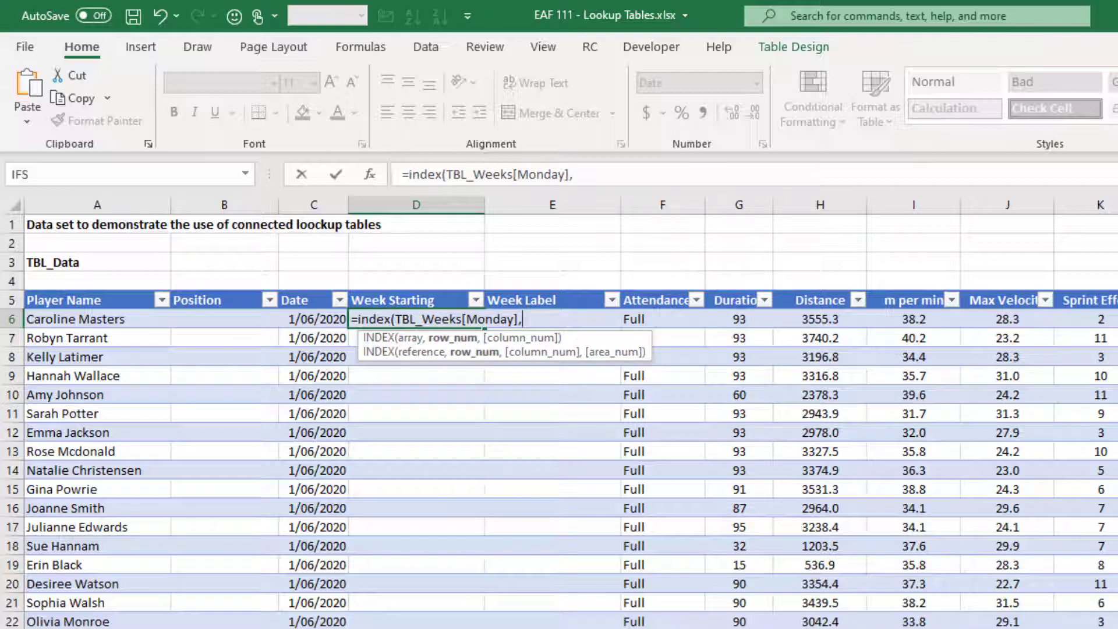
text(match)
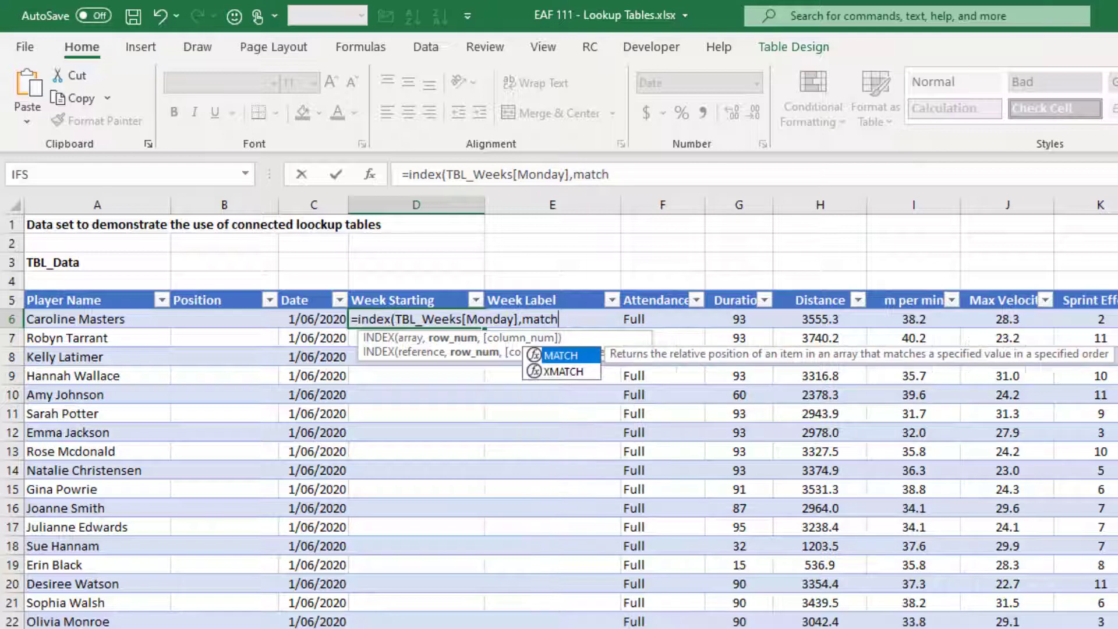
text(()
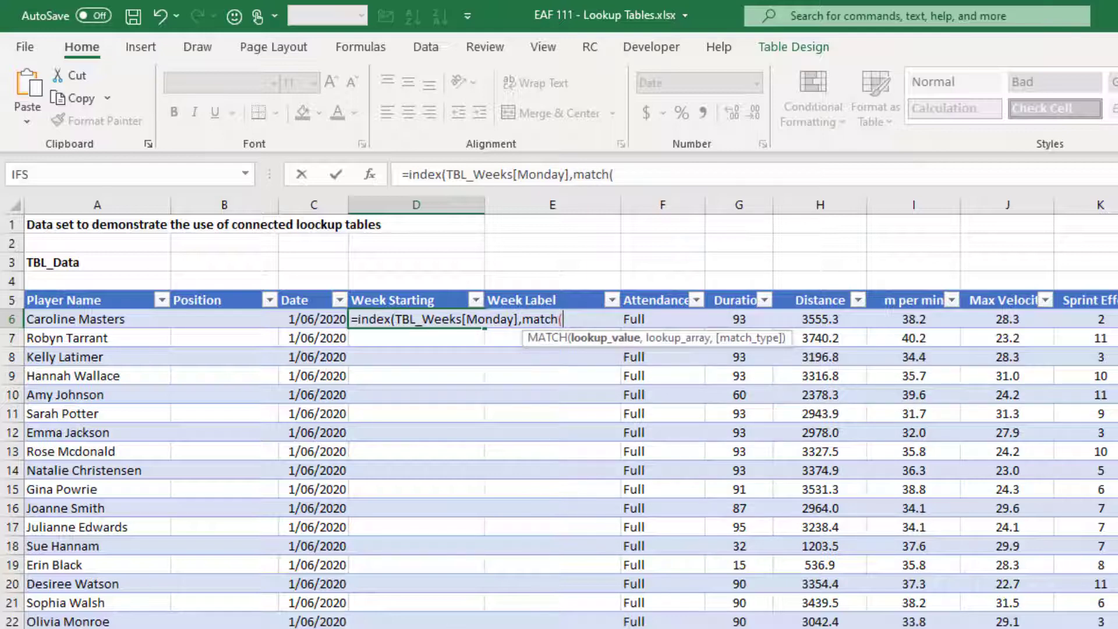
click(305, 320)
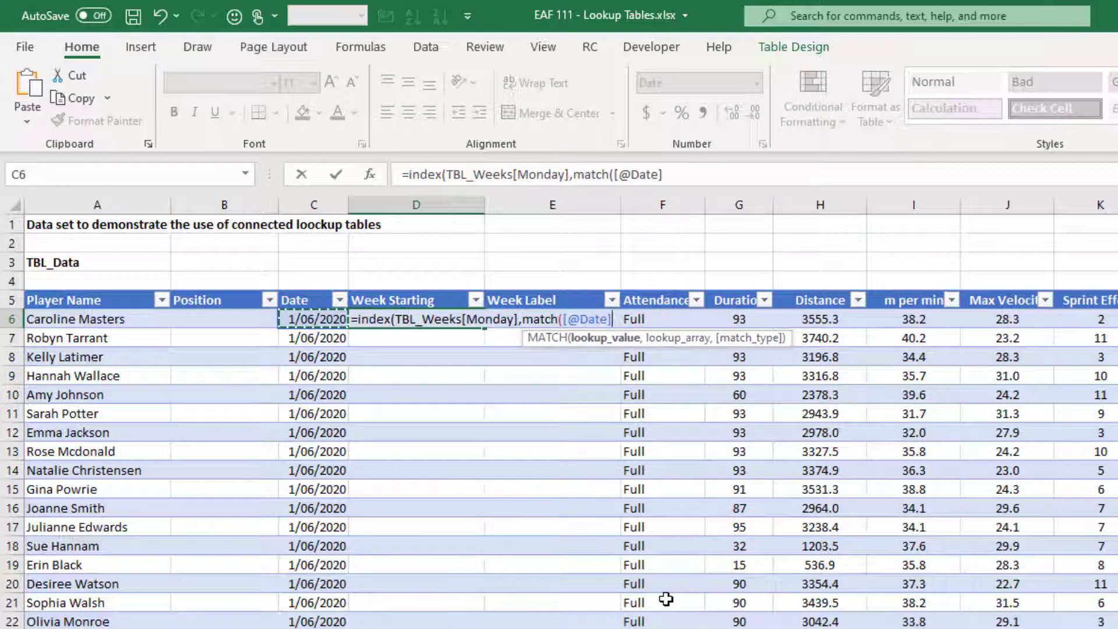
text(,tbl)
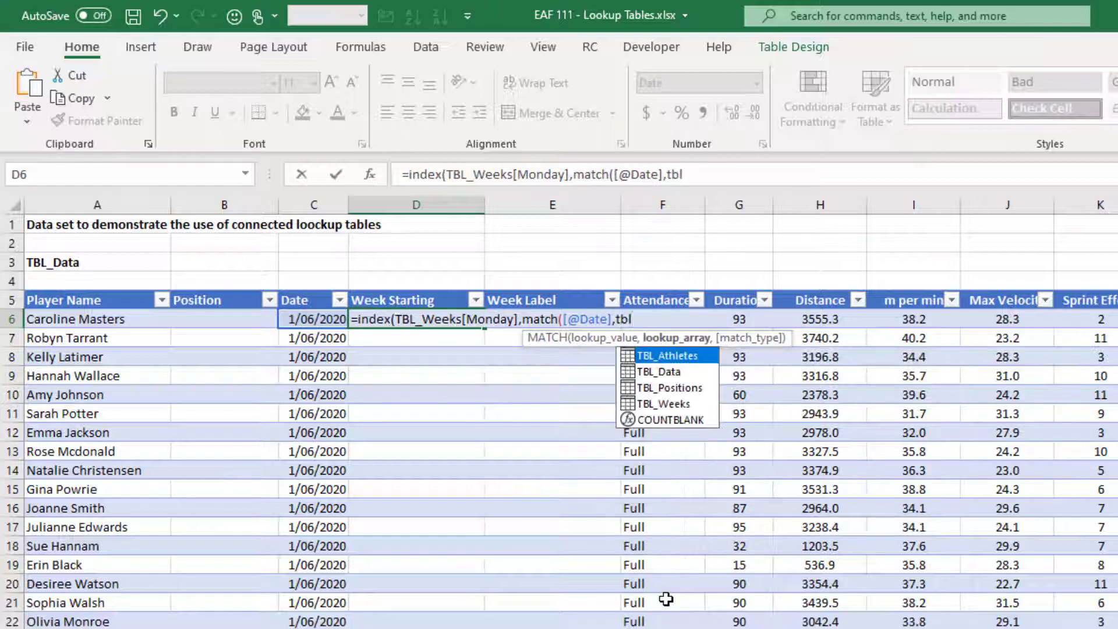
key(Down)
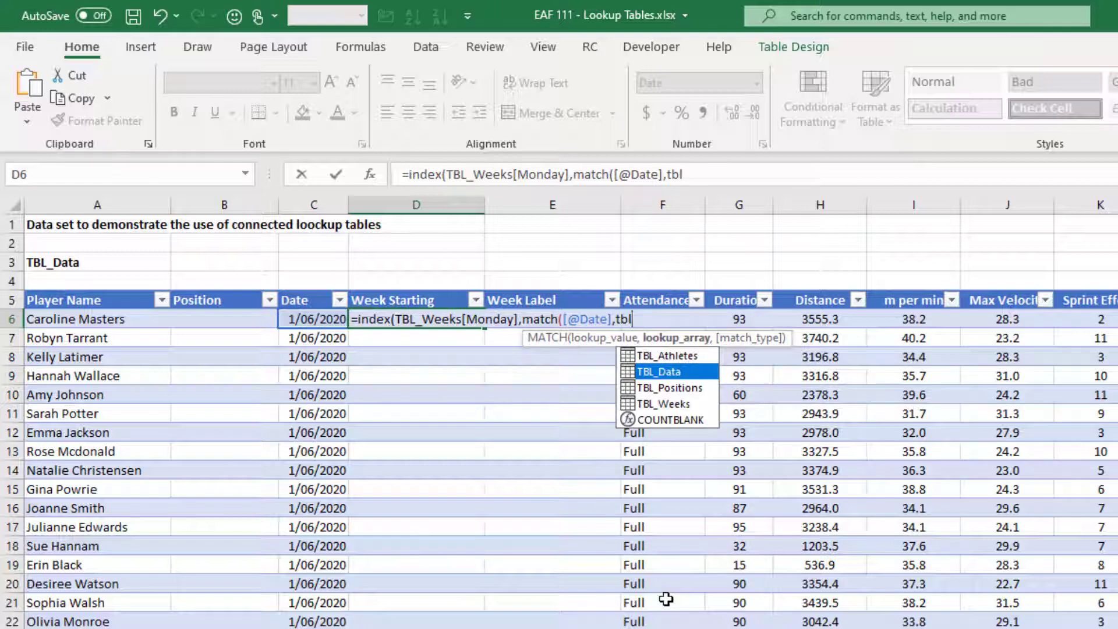
key(Down)
key(Down)
key(Tab)
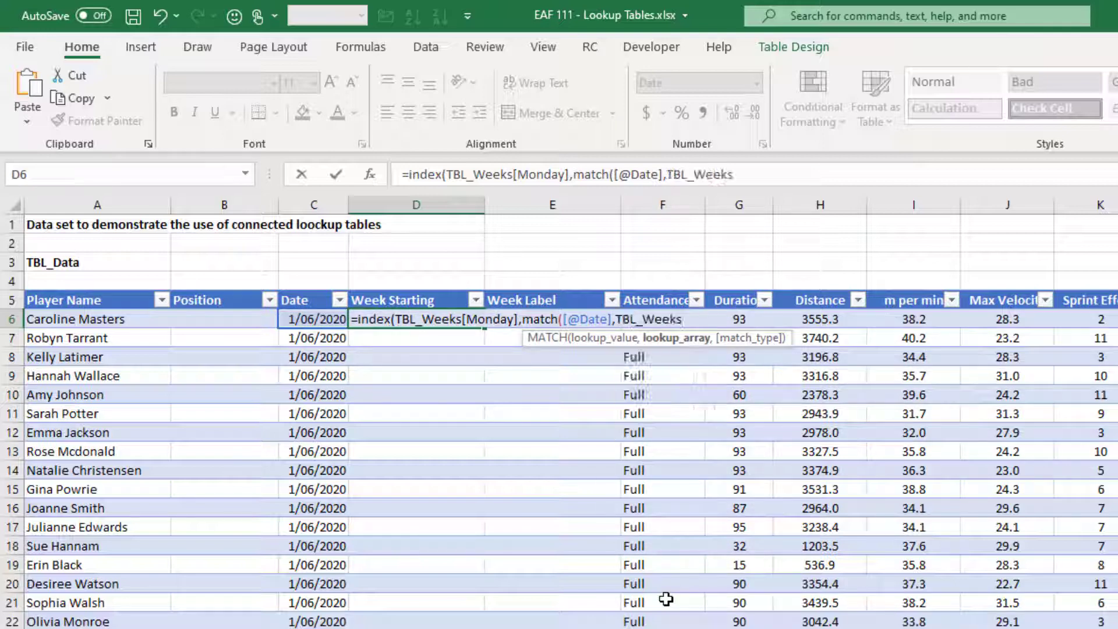
text([)
key(Down)
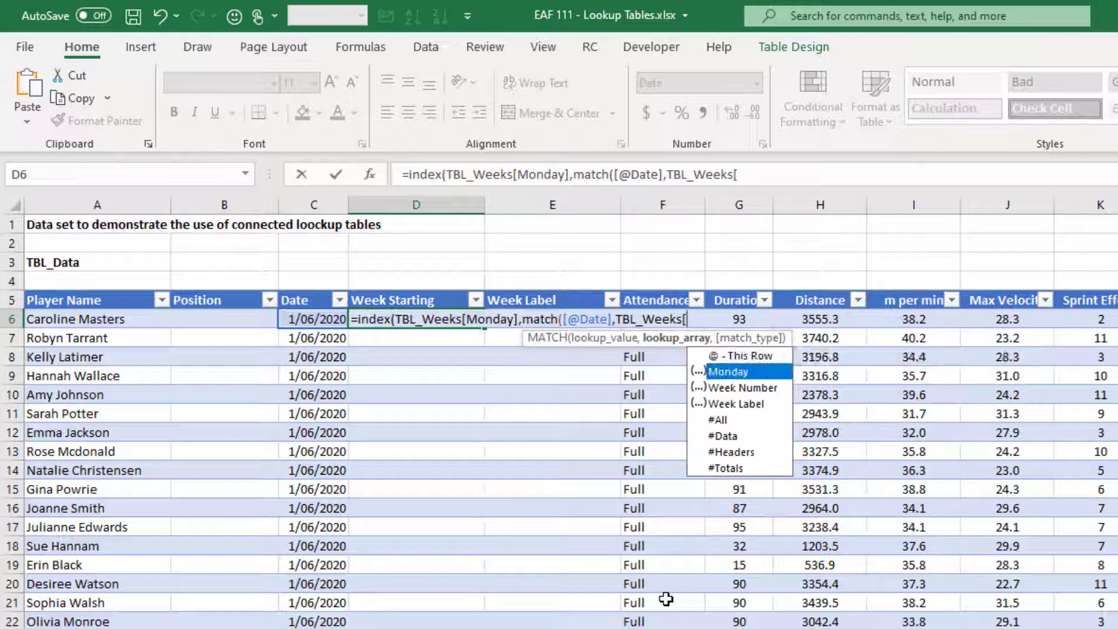
key(Tab)
text(],)
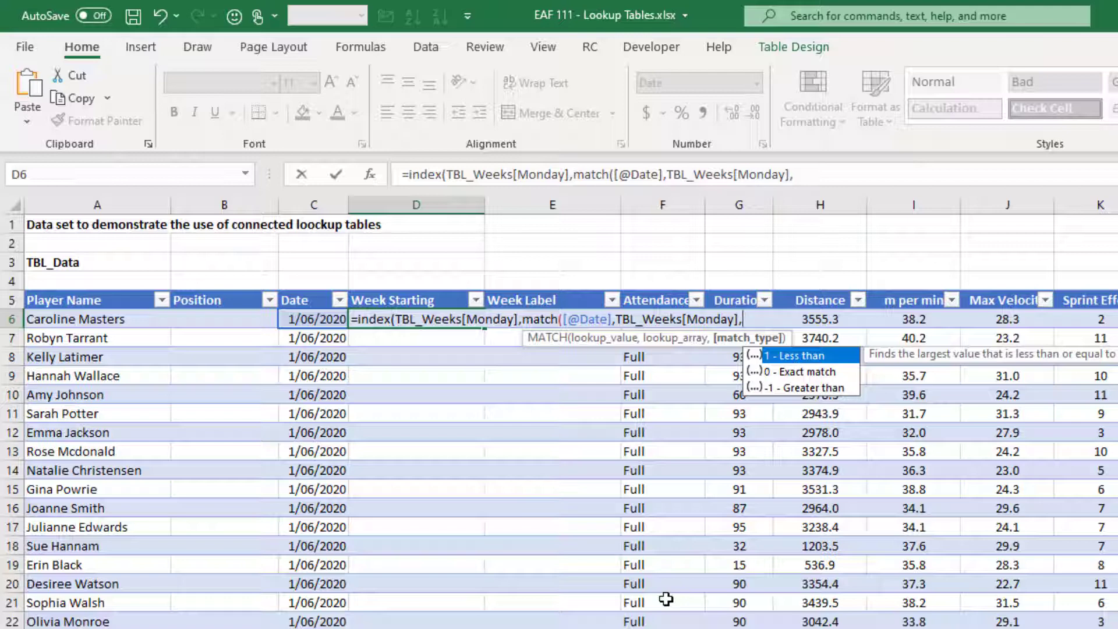
- Set the MATCH type to 1 (Less than) and commit the Week Starting formula
text(1)
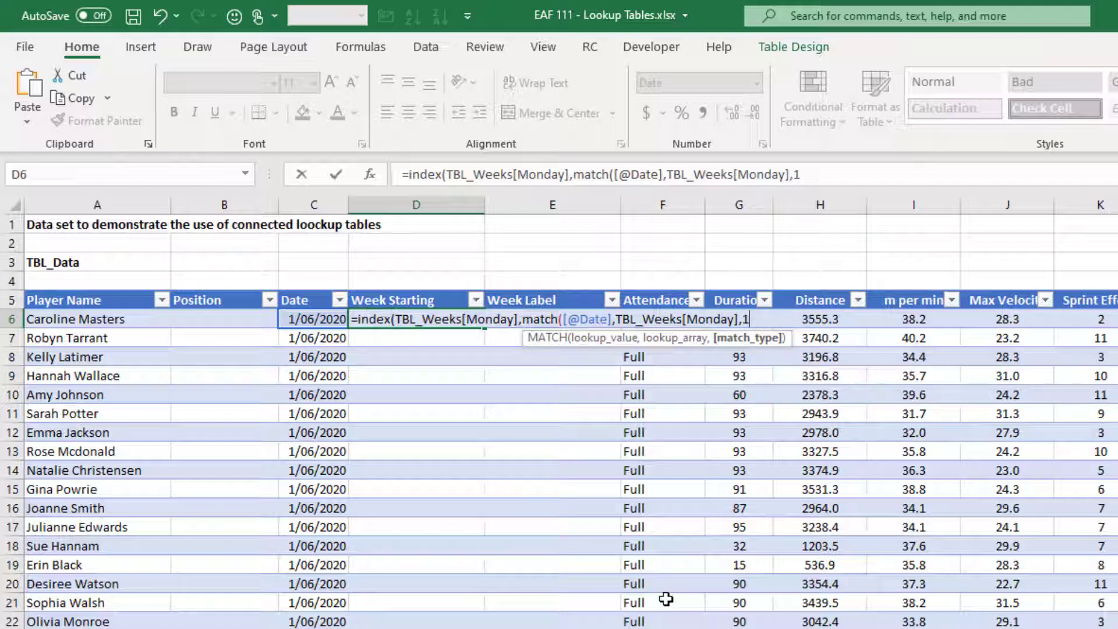
text()))
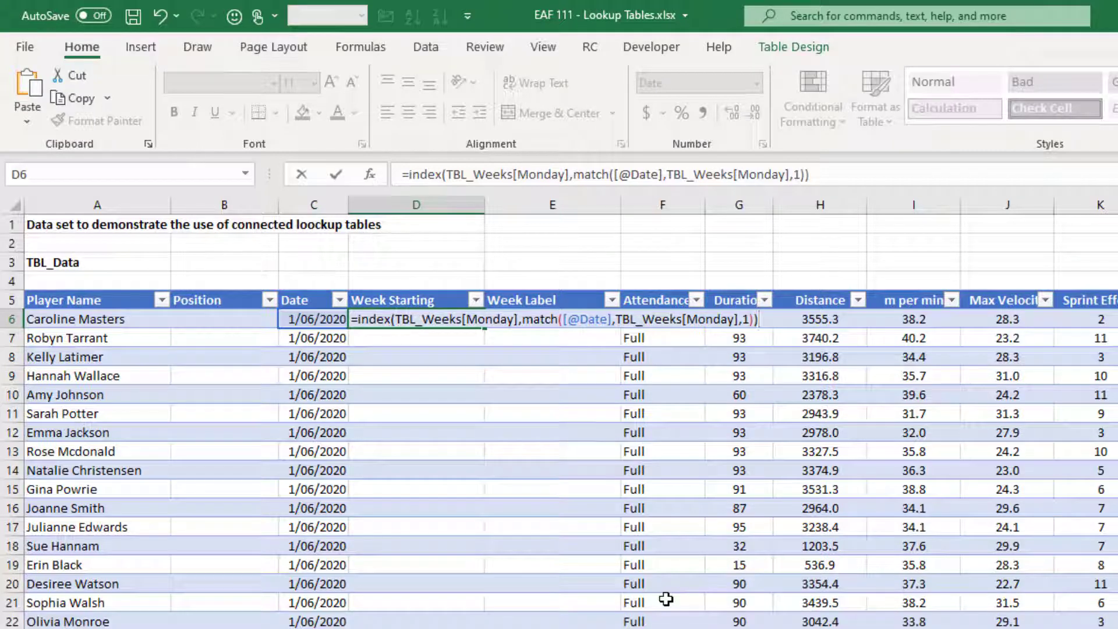
key(Return)
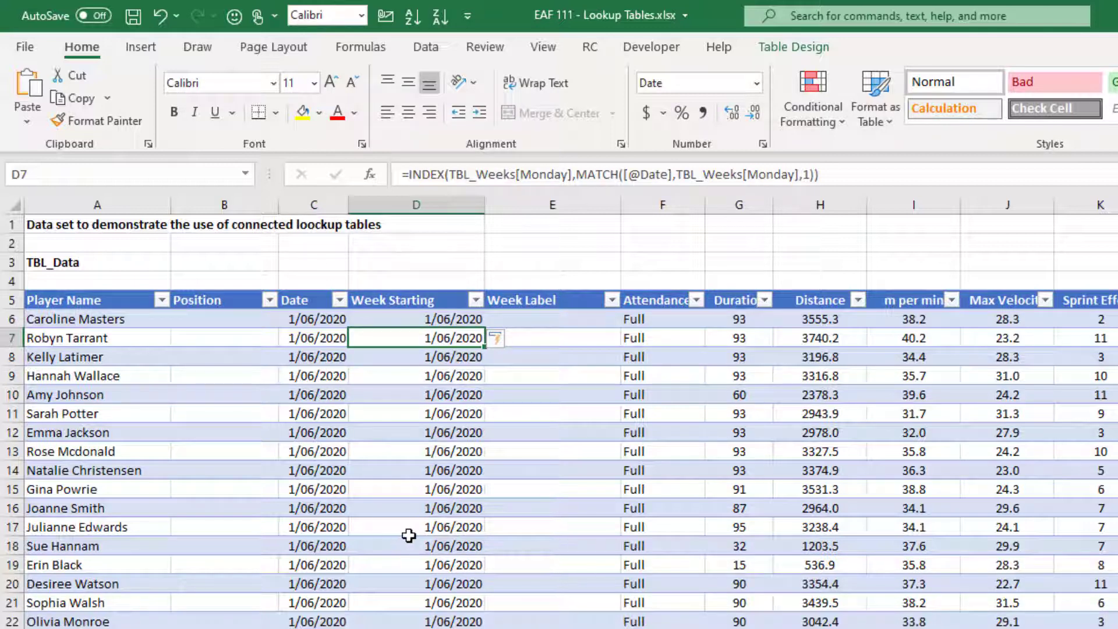
- Start an INDEX formula in cell E6 of Week Label with TBL_Weeks[Week Label] as the array
scroll(409, 535, down, 10)
scroll(410, 536, down, 20)
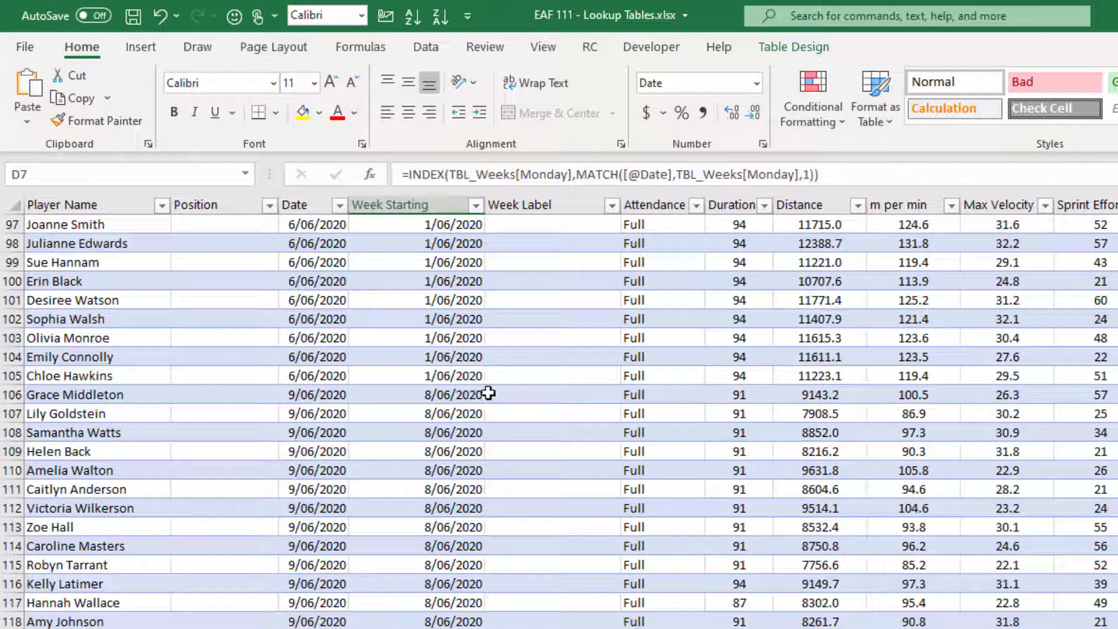
scroll(489, 394, up, 20)
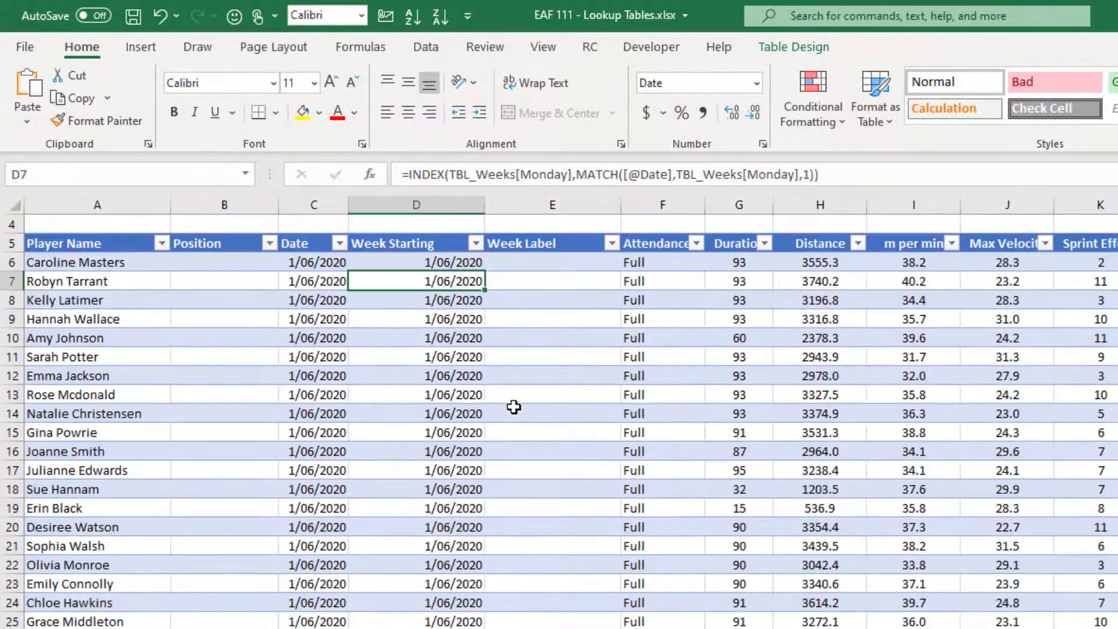
scroll(514, 407, up, 1)
click(550, 320)
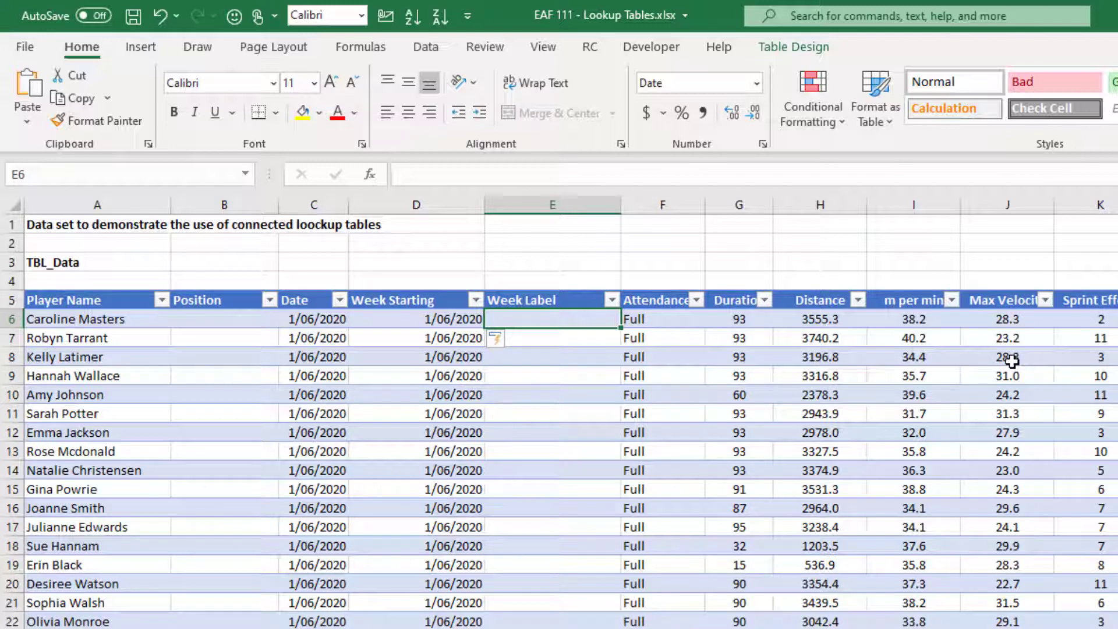
text(=index ()
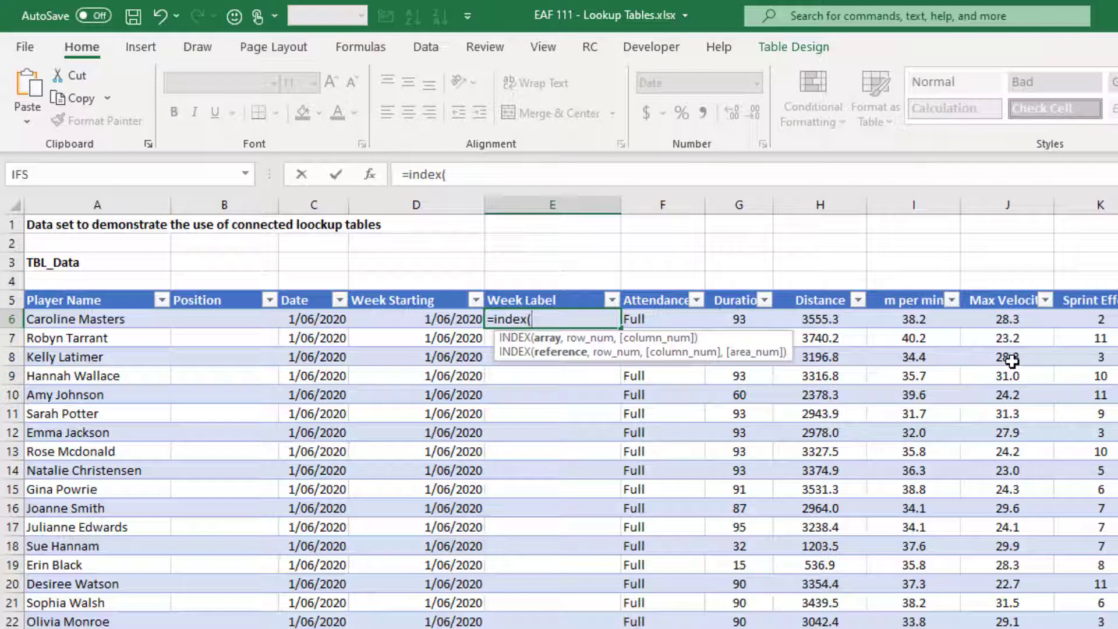
text(tbl)
key(Down)
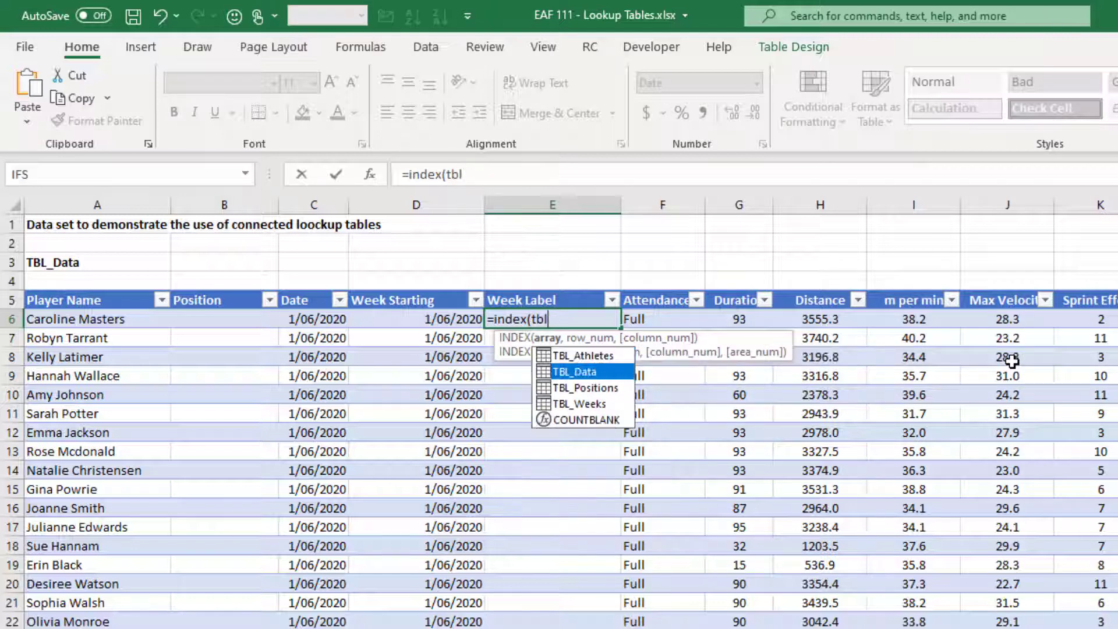
key(Down)
key(Down)
key(Tab)
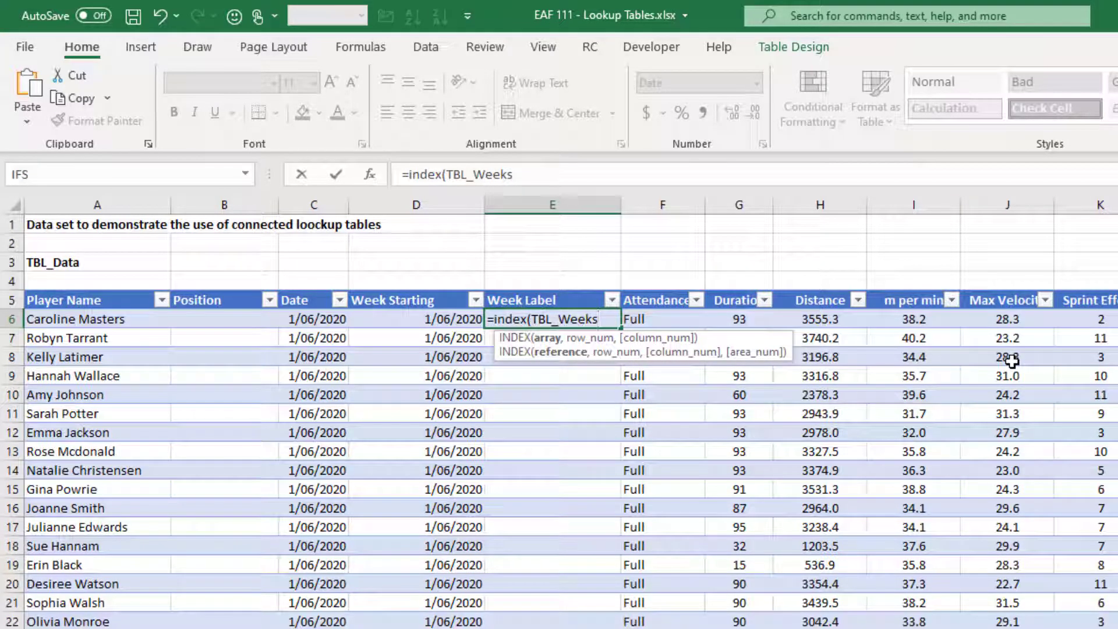
text([)
key(Down)
key(Down)
key(Down)
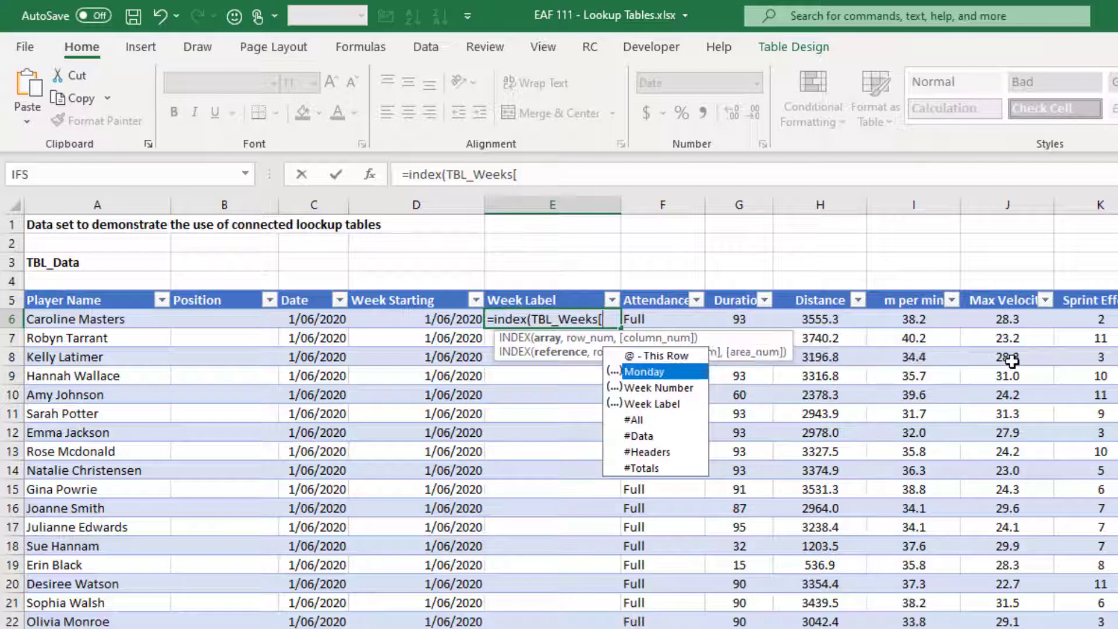
key(Tab)
text(],)
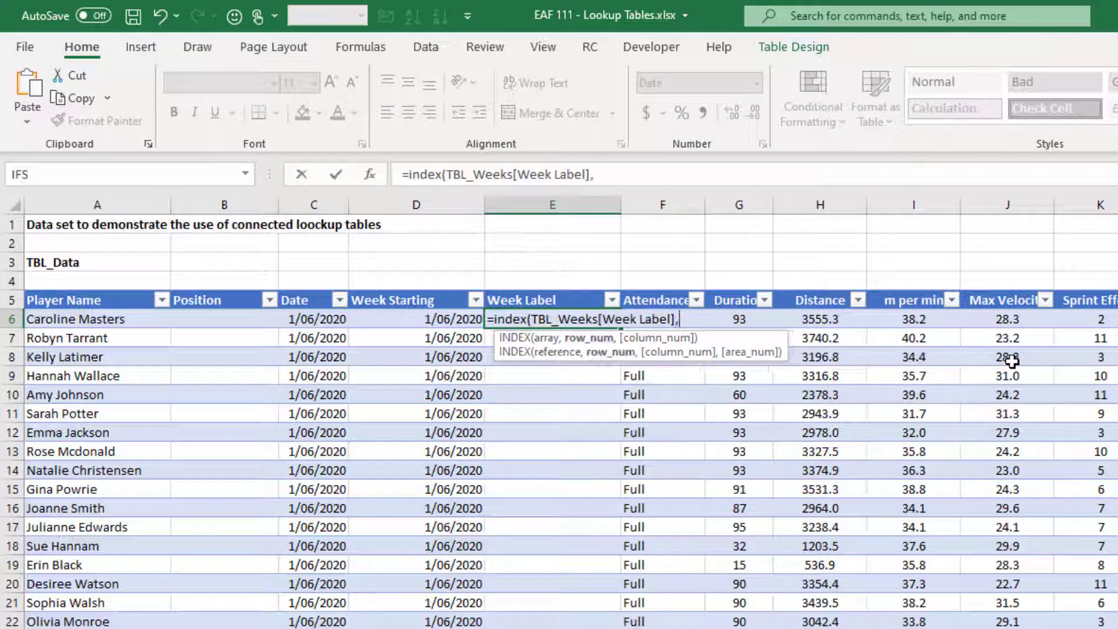
text(match)
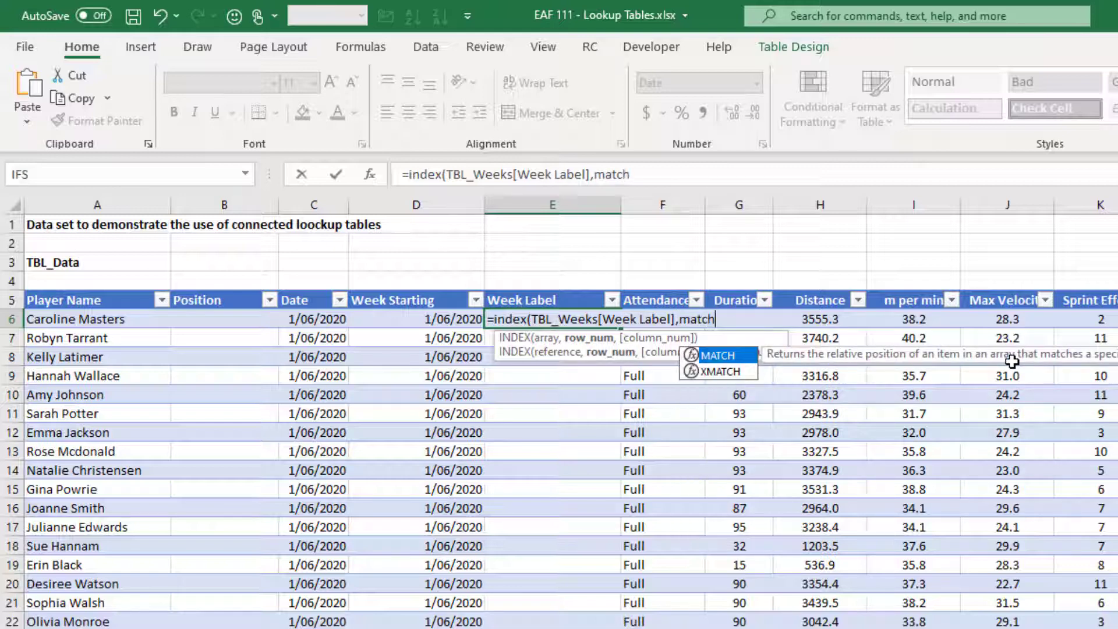
text(()
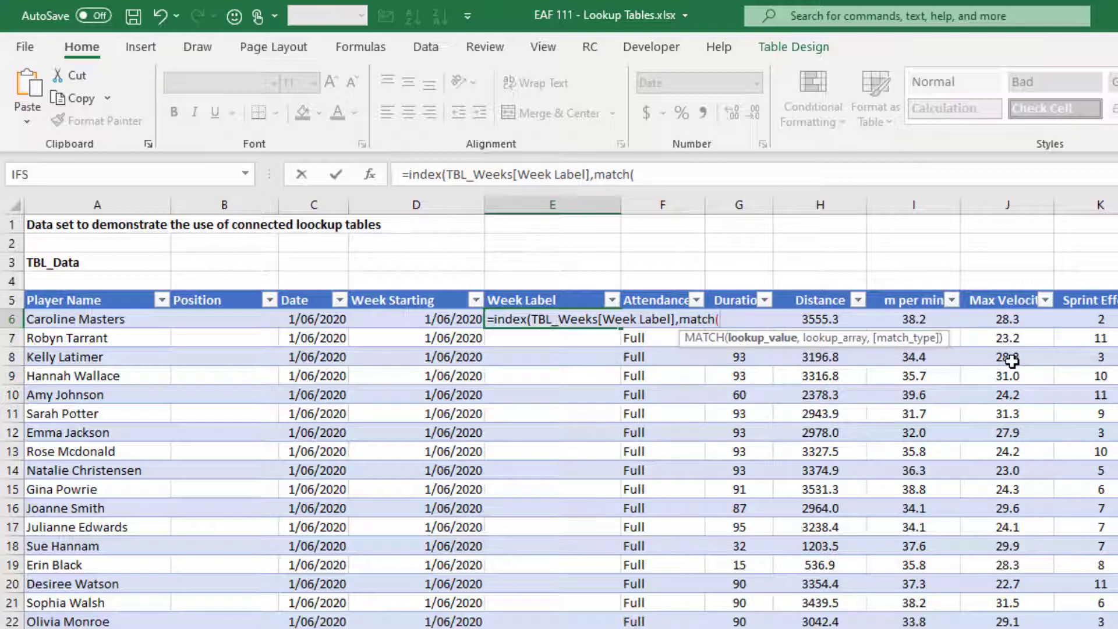
click(305, 322)
text(,tbl)
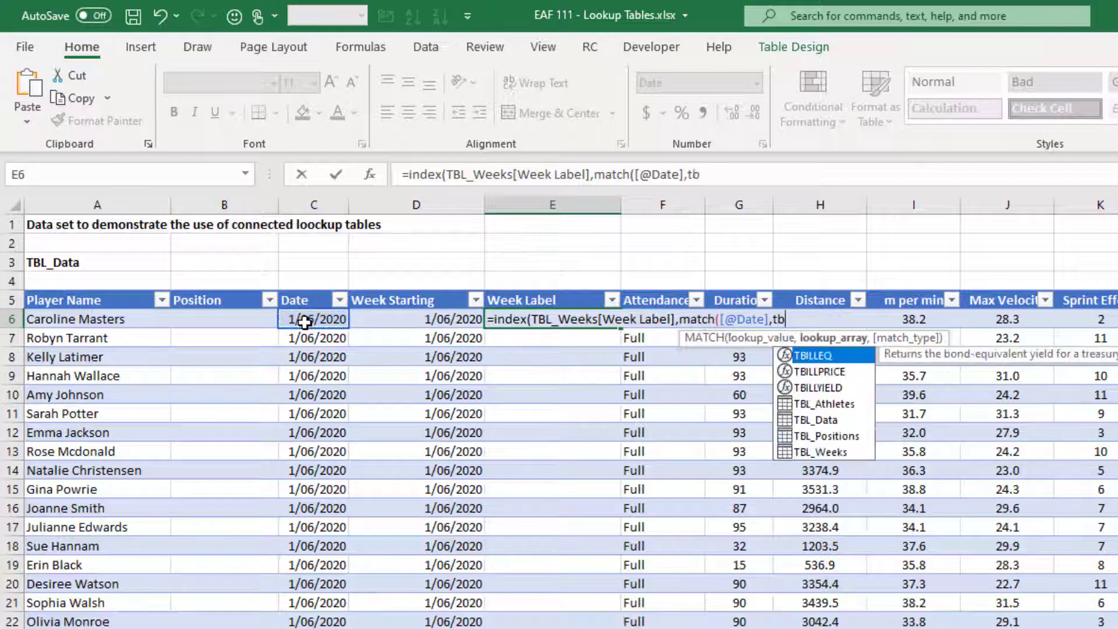
key(Down)
key(Down)
key(Down)
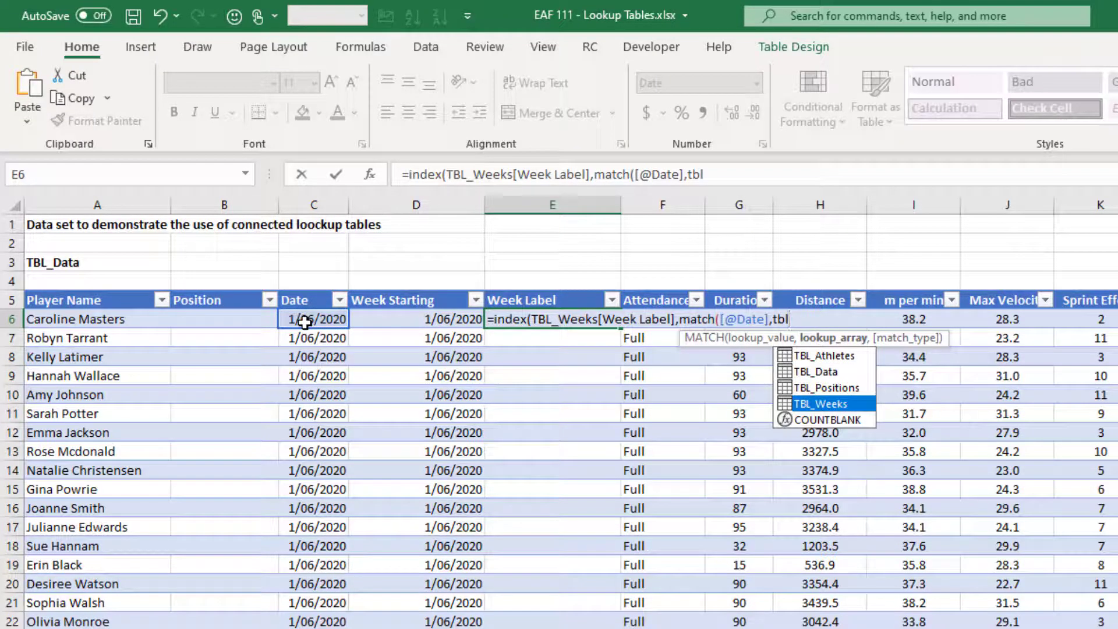
key(Tab)
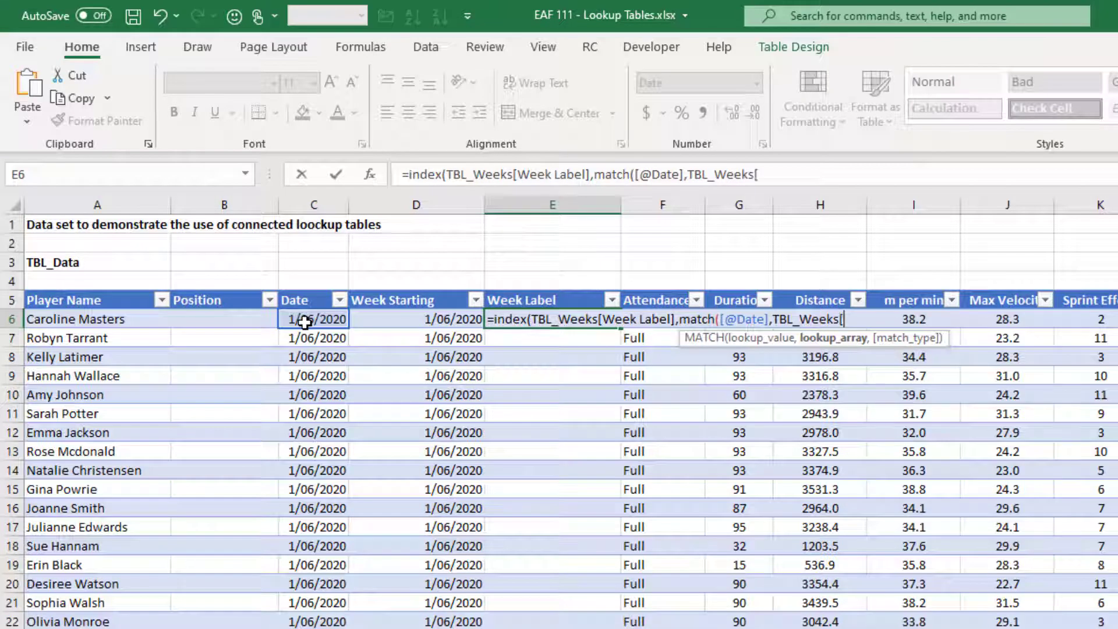
text([)
key(Down)
key(Tab)
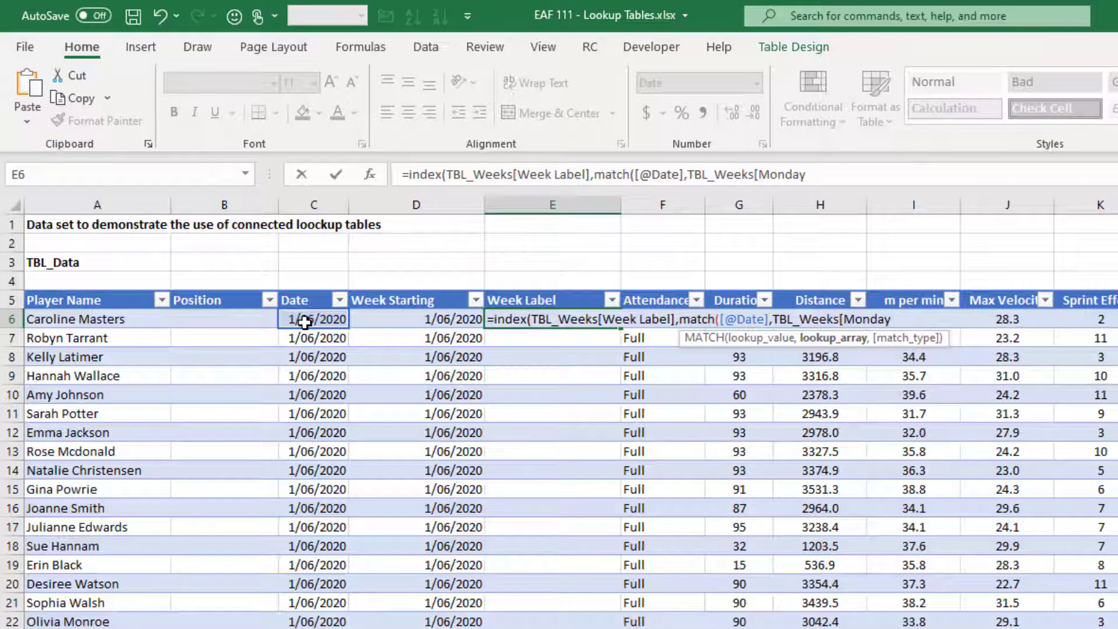
- Set the MATCH type to 1 (Less than), commit the Week Label formula and check the filled column
text(],)
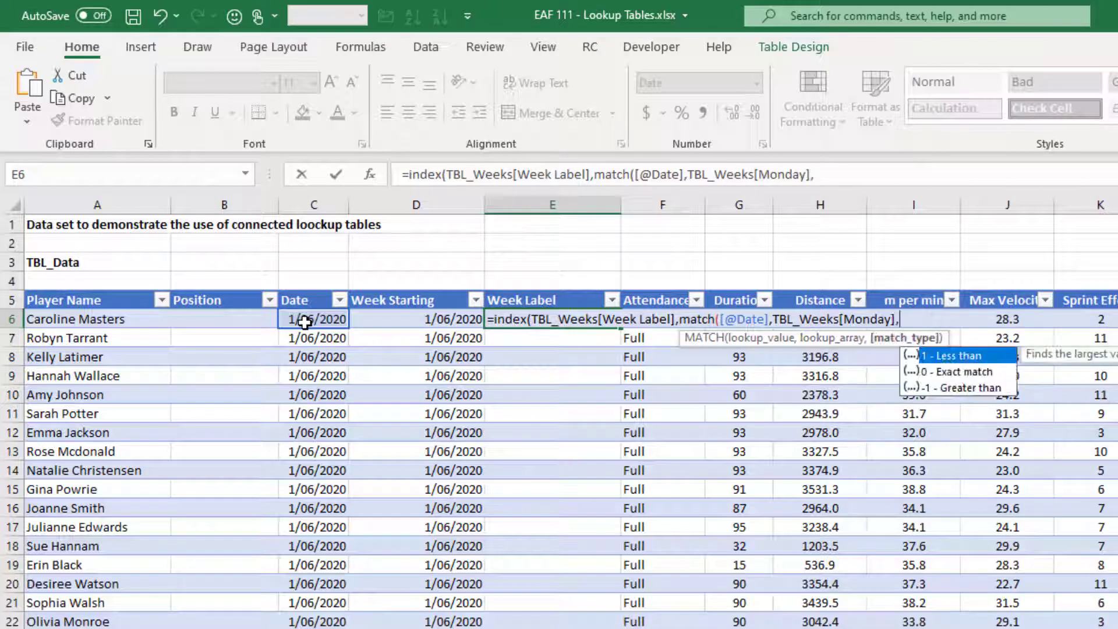
text(1)))
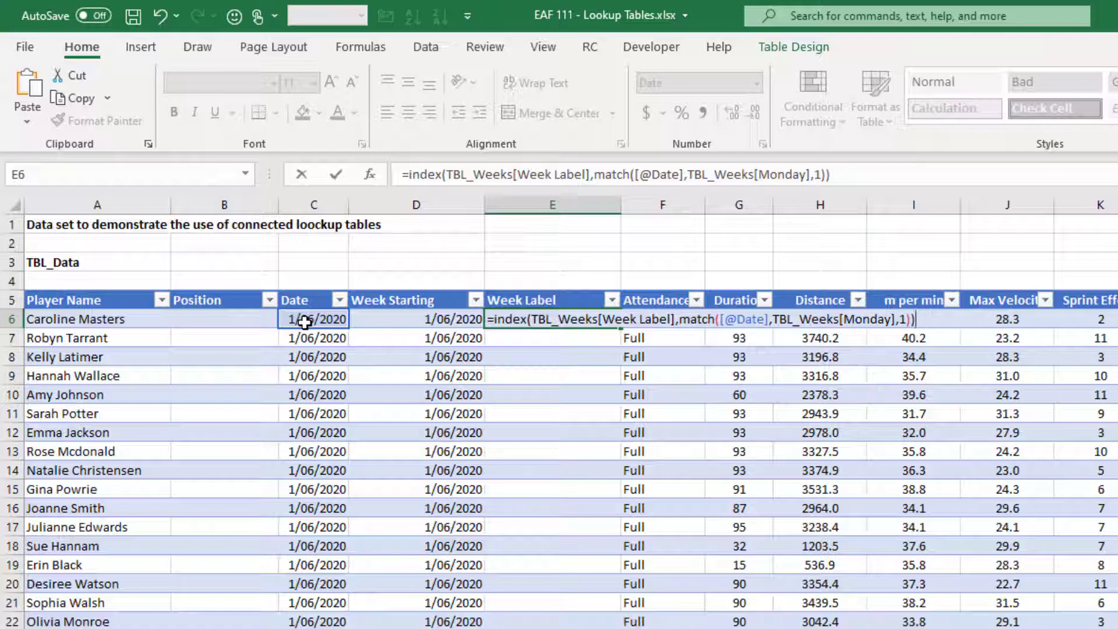
key(Return)
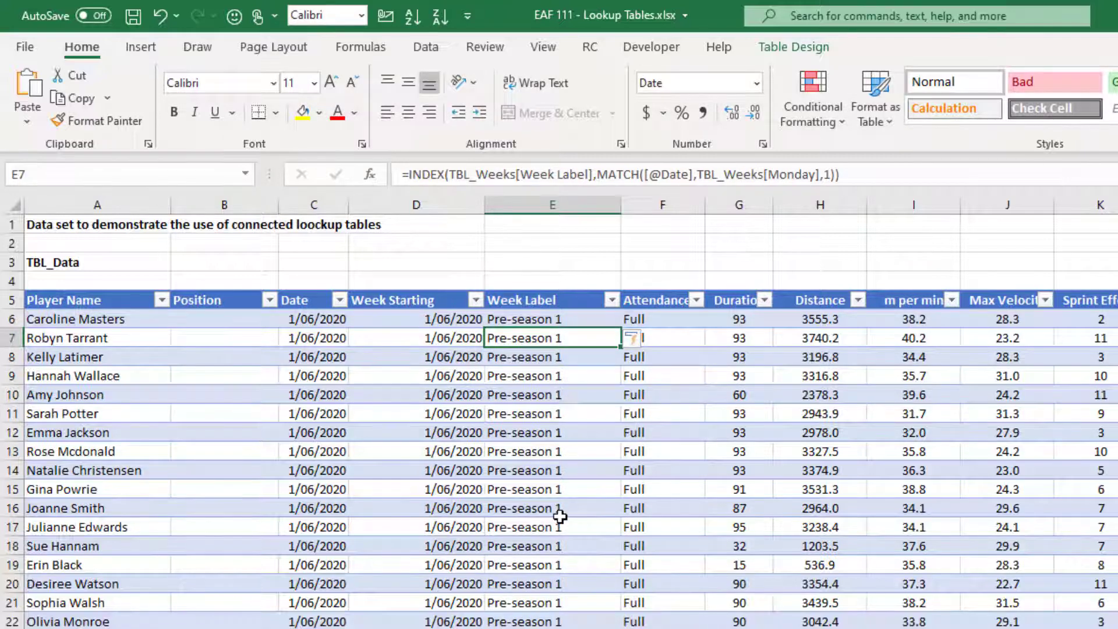
scroll(562, 513, down, 7)
scroll(560, 517, down, 20)
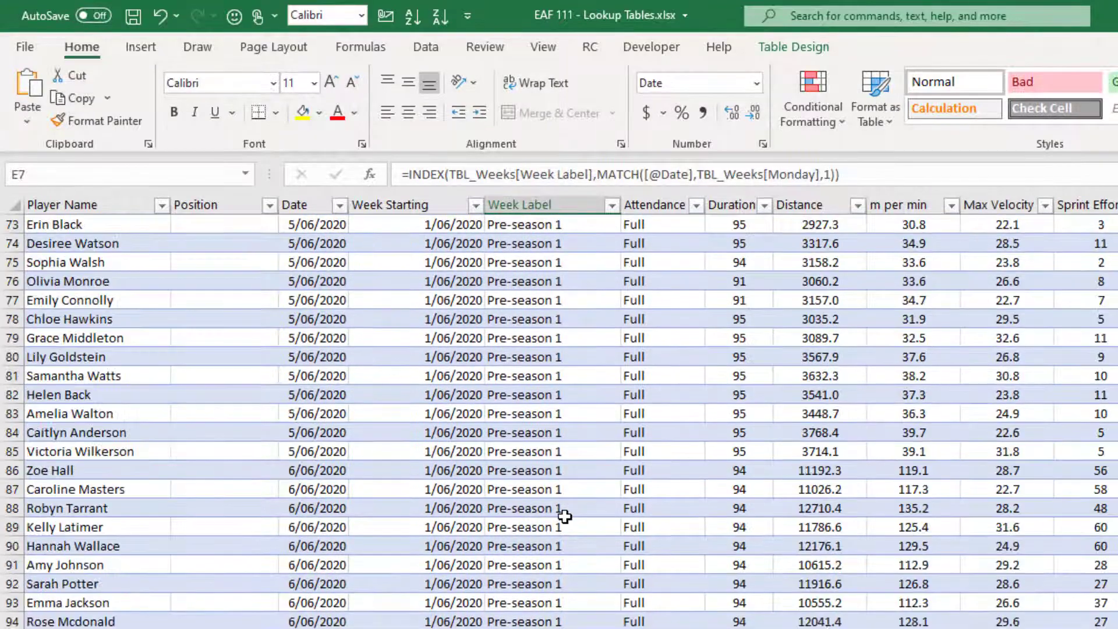
scroll(568, 517, down, 20)
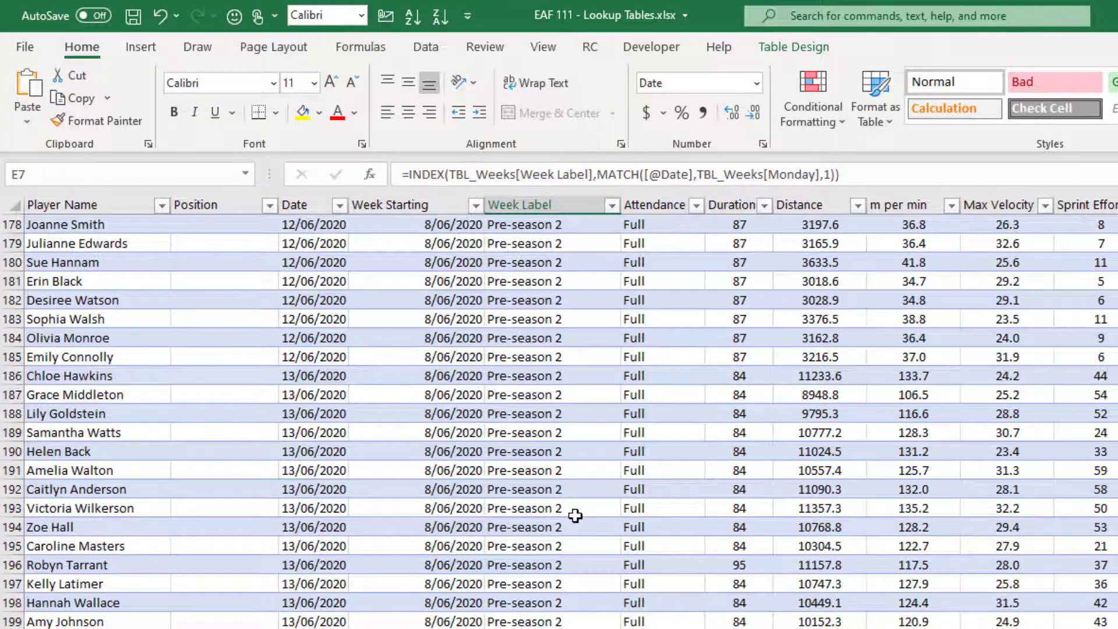
key(ctrl+Home)
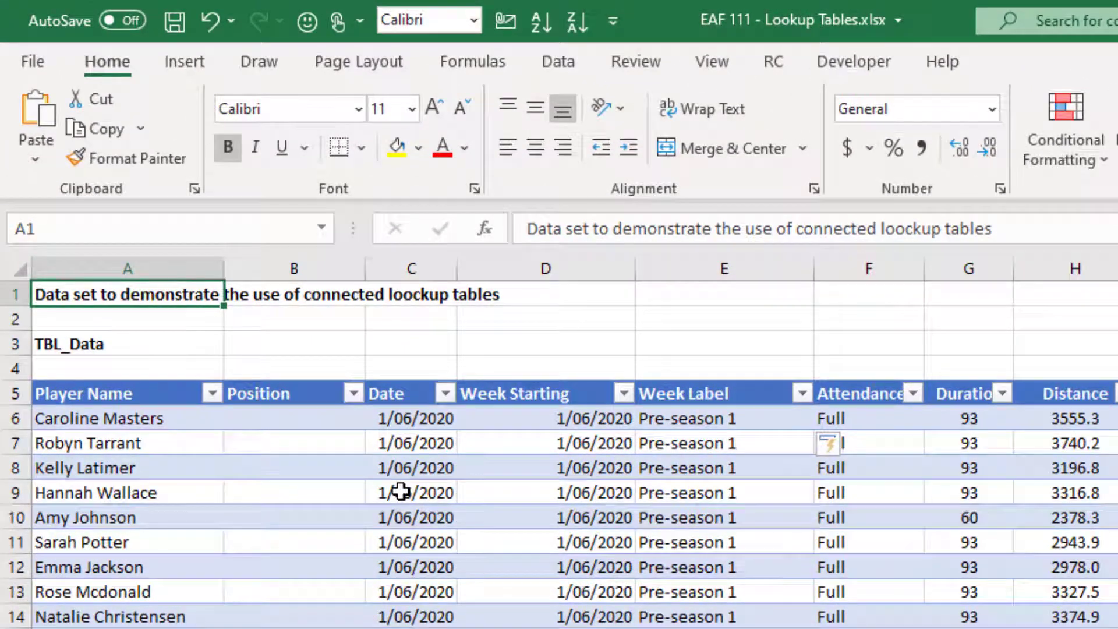
- Test the week lookups by changing the date in cell C9 to 1/10/2020, and undo that change
click(410, 486)
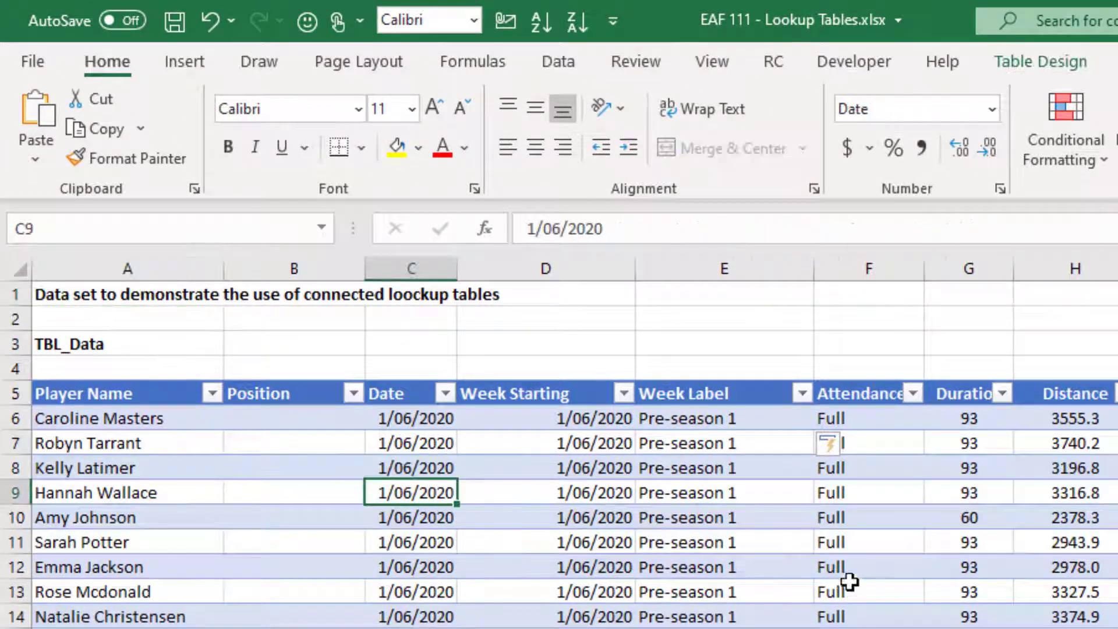
click(552, 227)
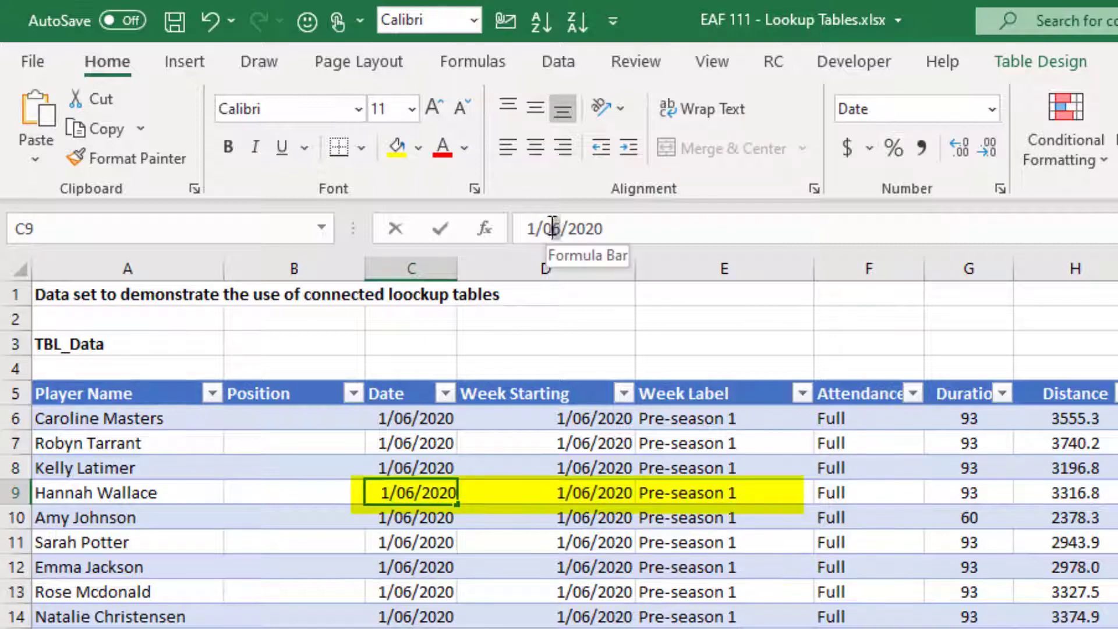
click(552, 227)
key(Delete)
key(BackSpace)
text(10)
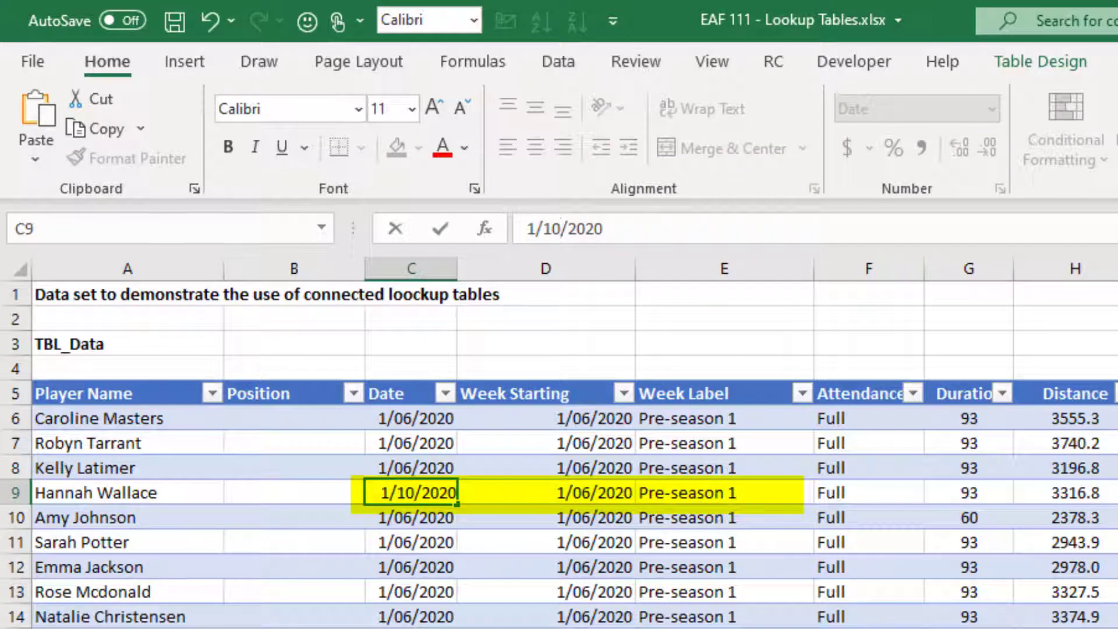
key(Return)
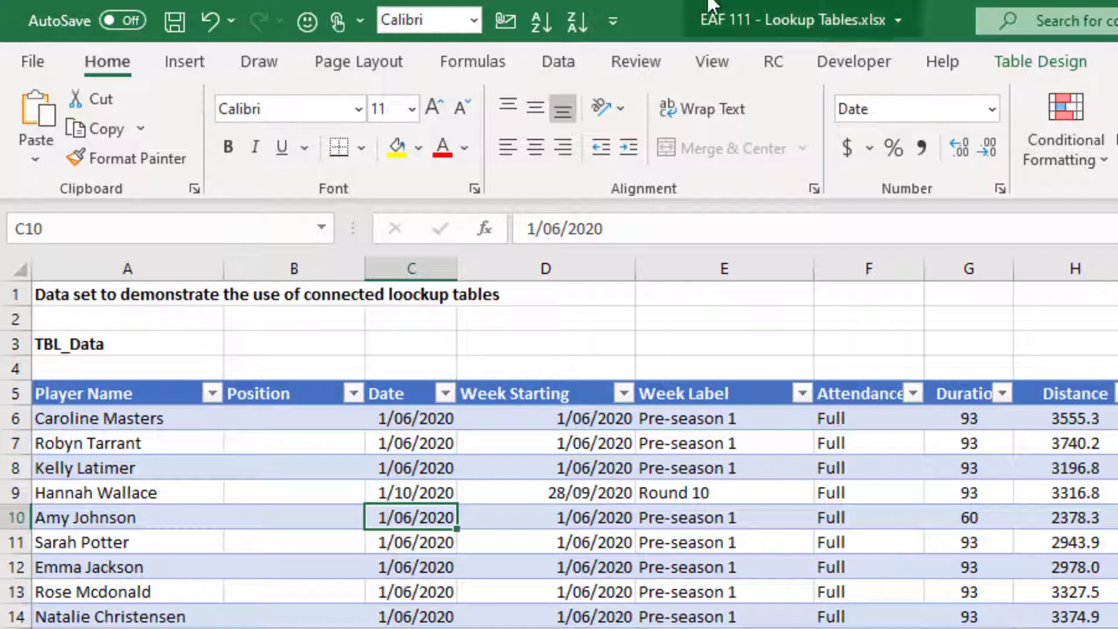
click(210, 22)
- Start an INDEX formula in cell B6 of Position with TBL_Athletes[Position] as the array
click(278, 423)
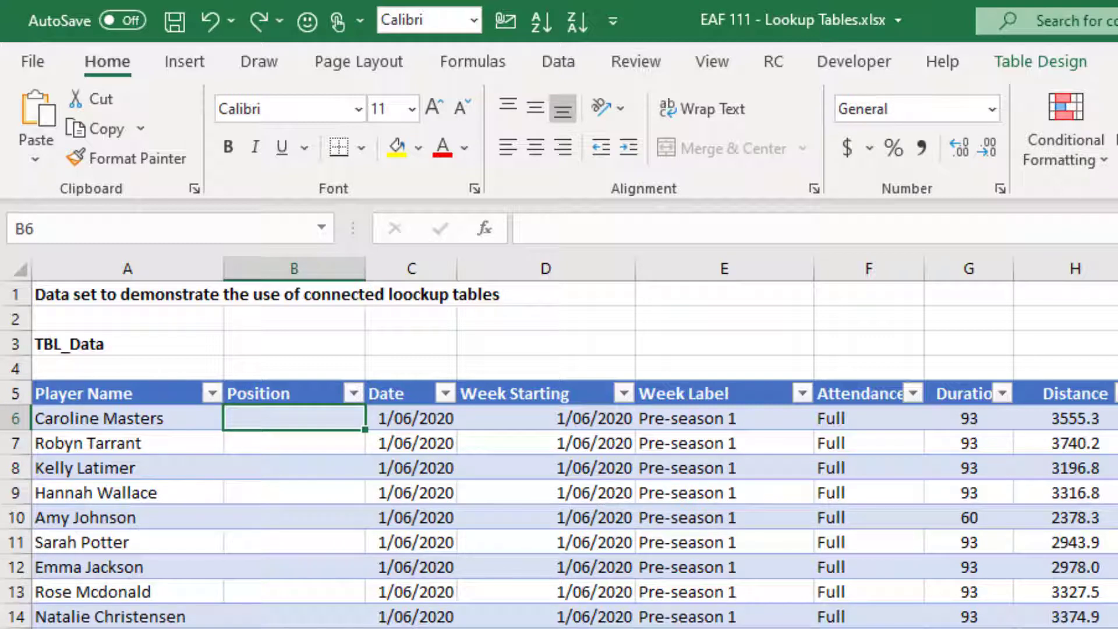
text(=)
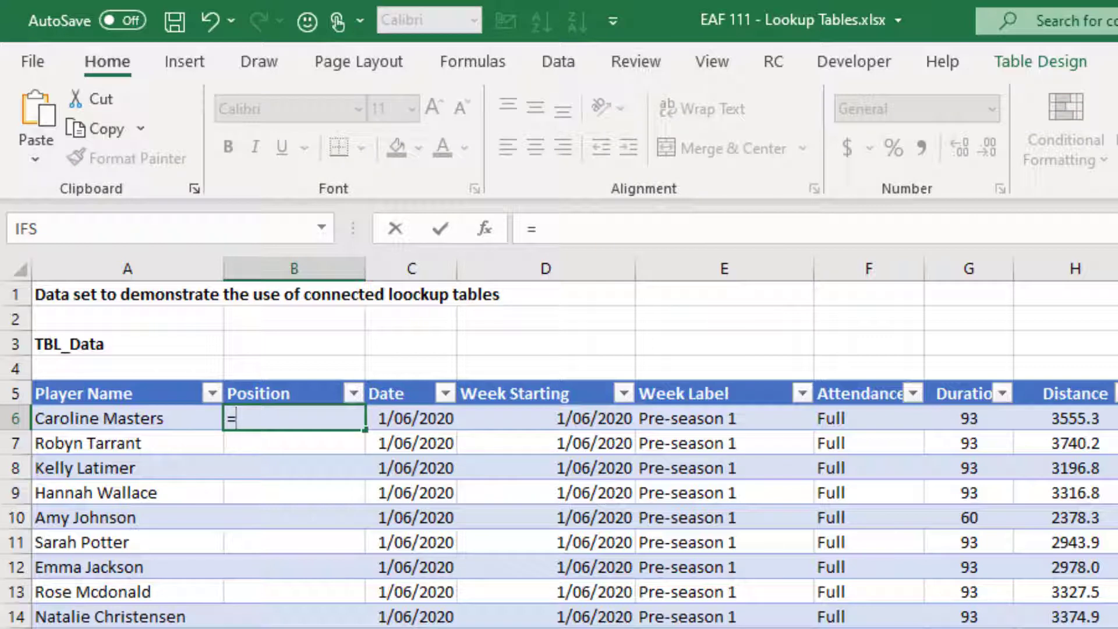
text(index()
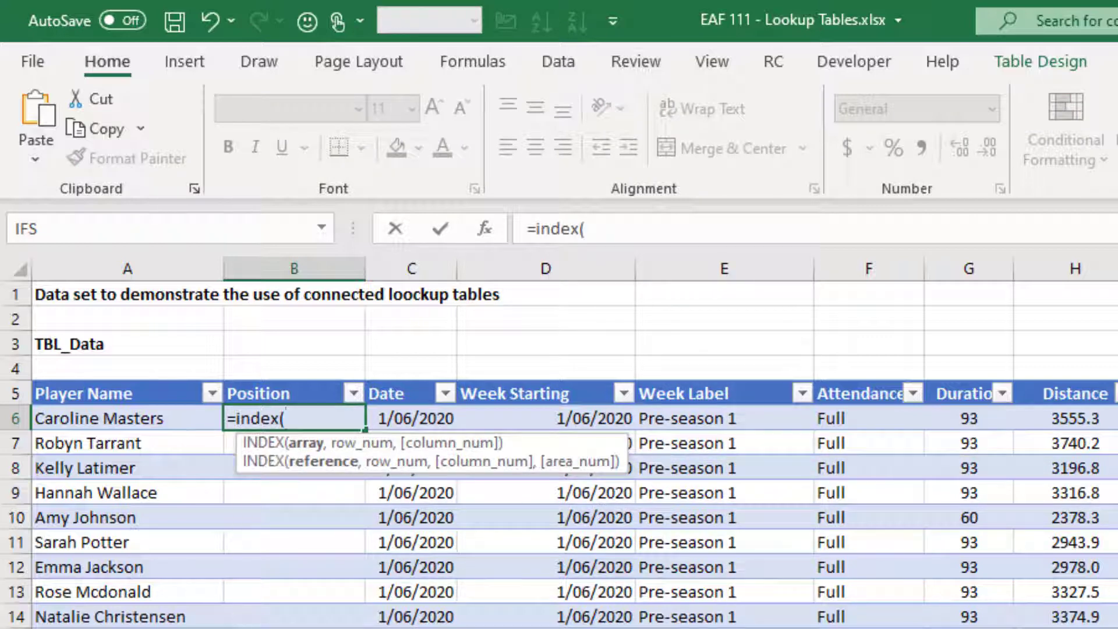
text(tbl)
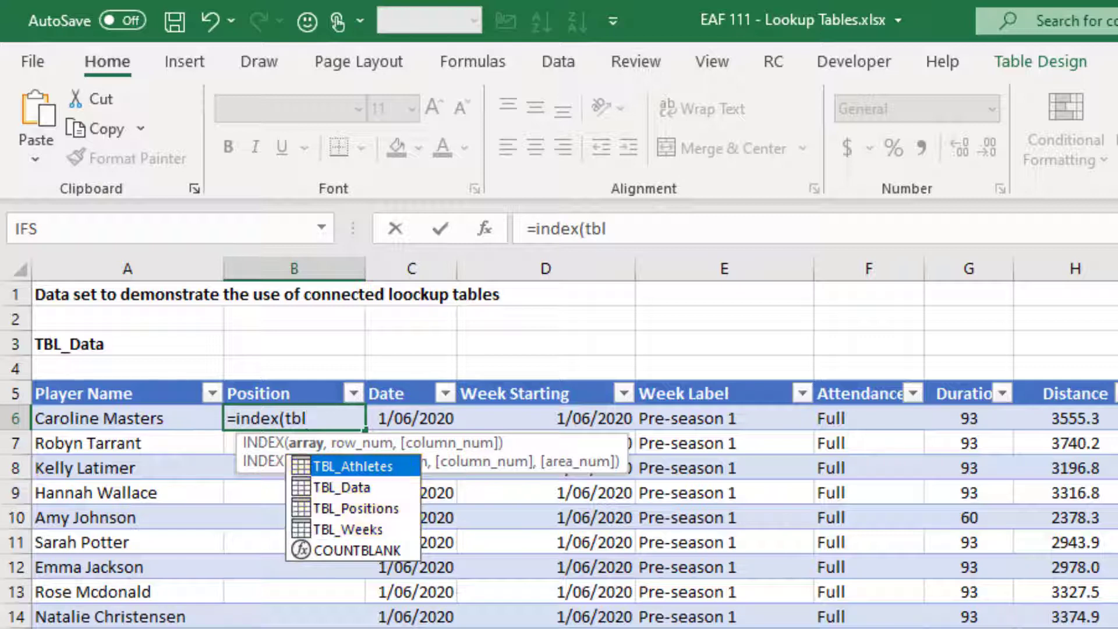
key(Tab)
text([)
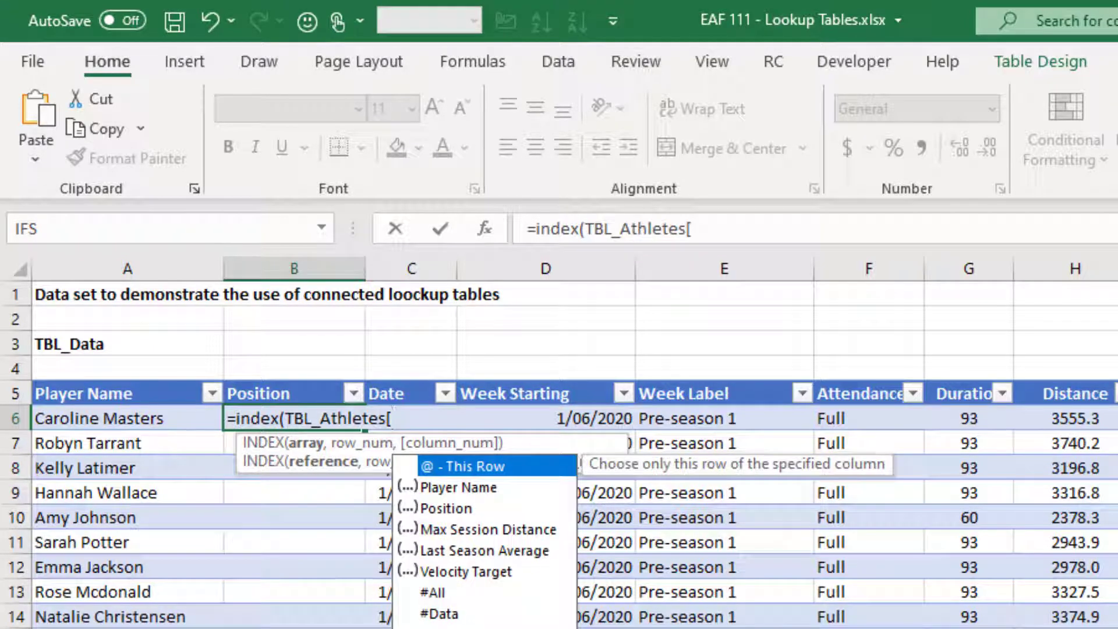
key(Down)
key(Down)
key(Tab)
- Add a MATCH function as the Position formula's row number, looking up [@[Player Name]] in TBL_Athletes[Player Name]
text(],mat)
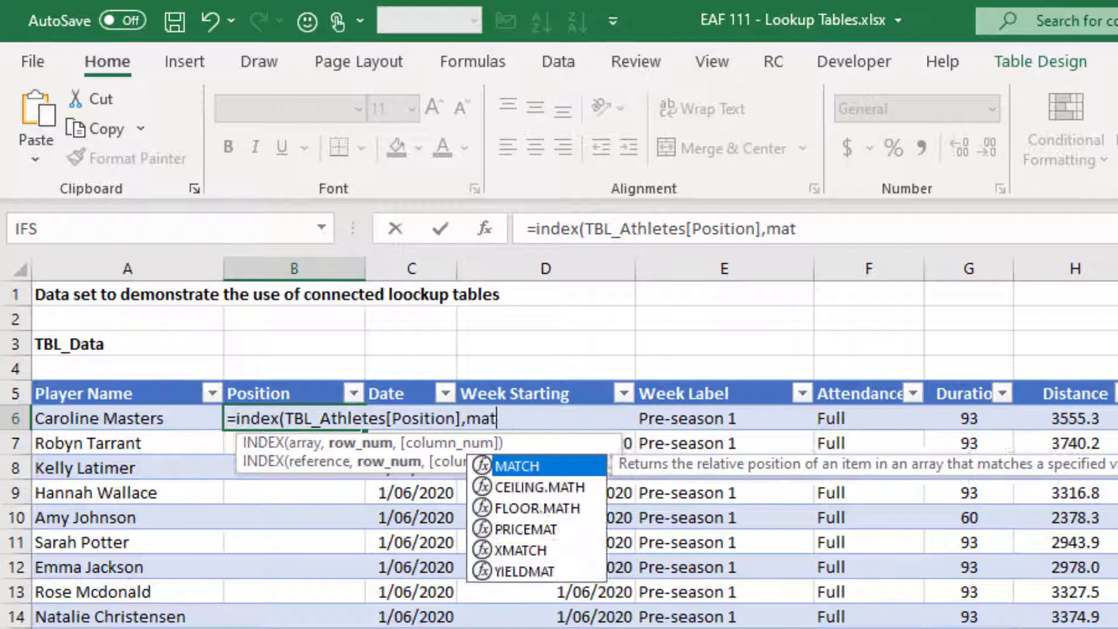
text(ch()
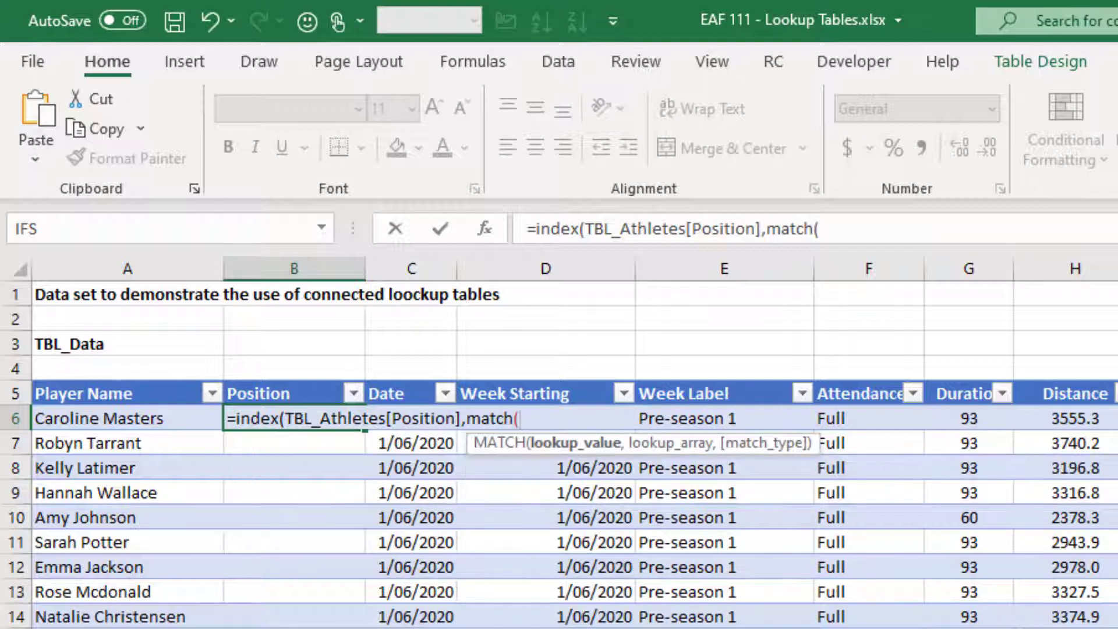
click(137, 417)
text(,)
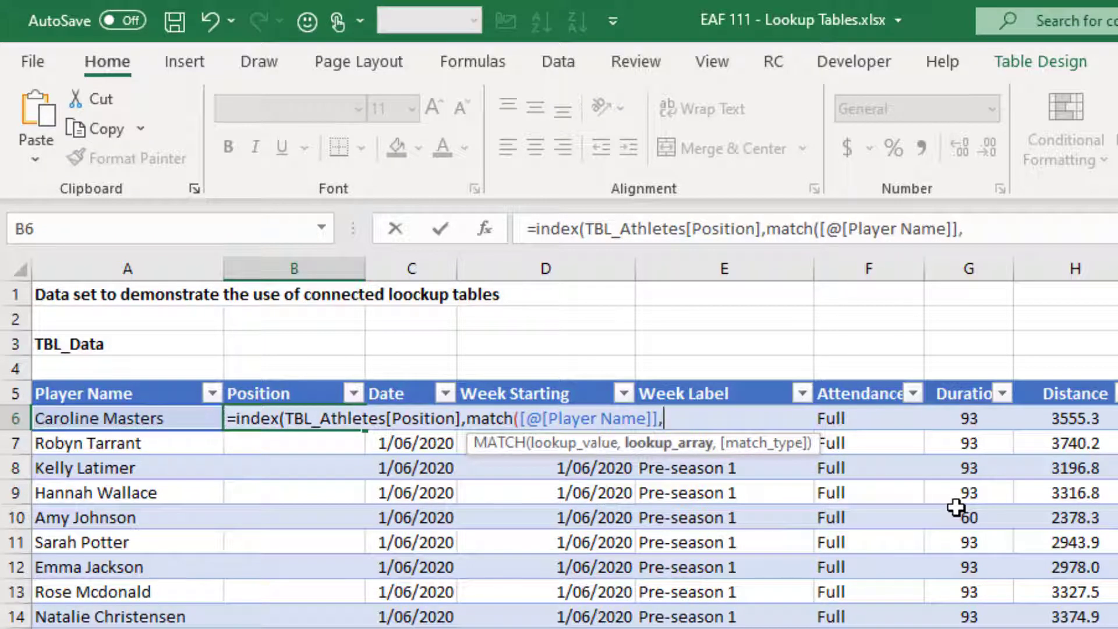
text(tbl)
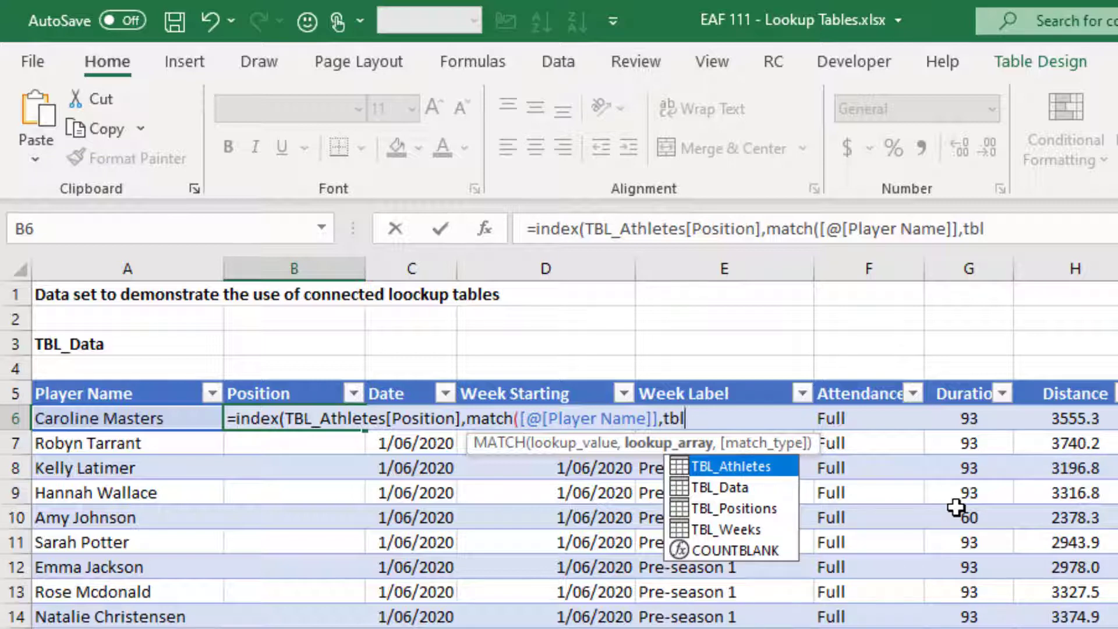
key(Tab)
text([)
key(Down)
key(Tab)
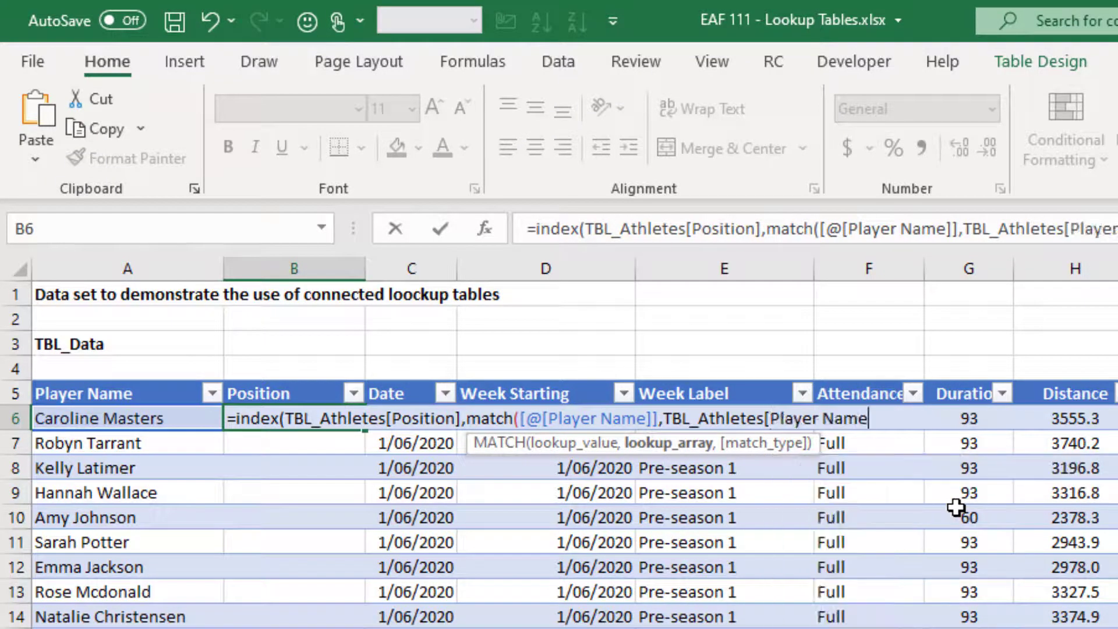
- Set the MATCH type to 0 (Exact match) and commit the Position formula
text(], )
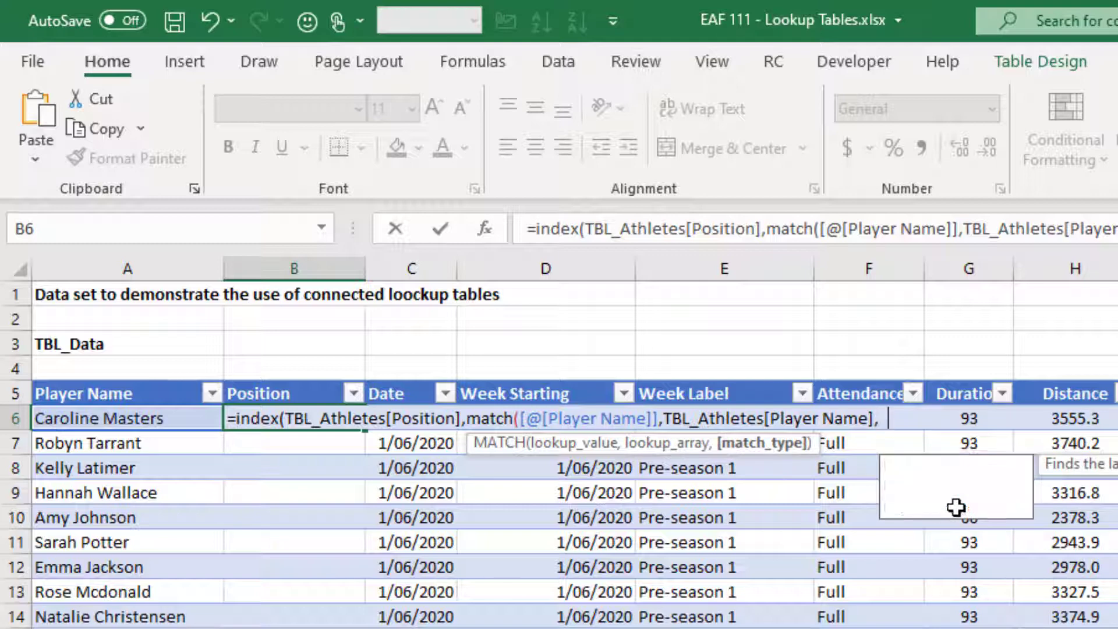
text(0))
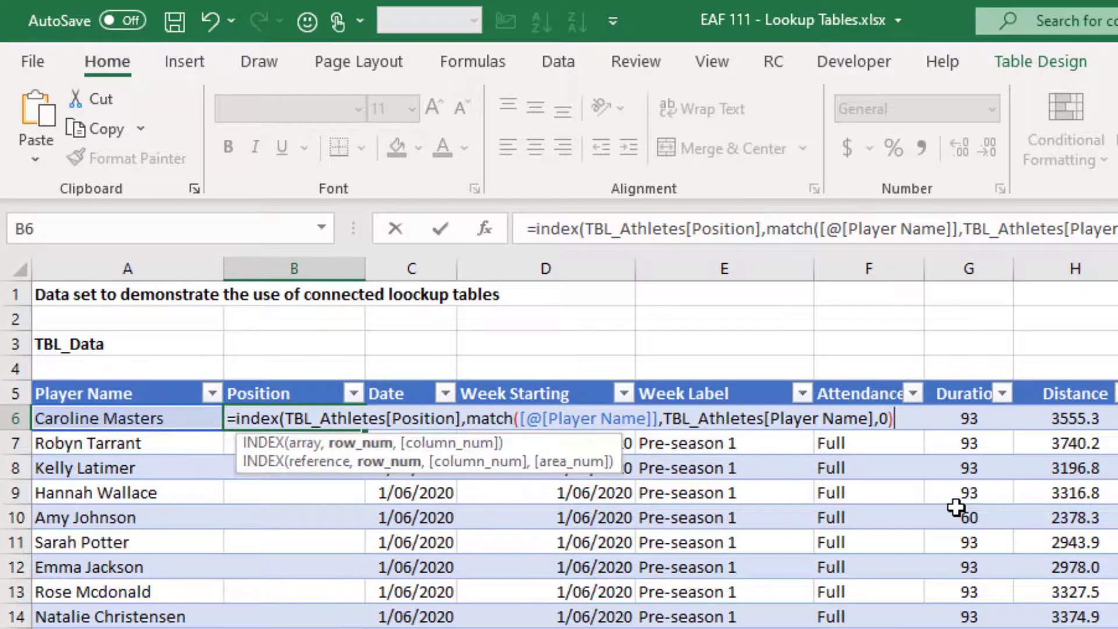
text())
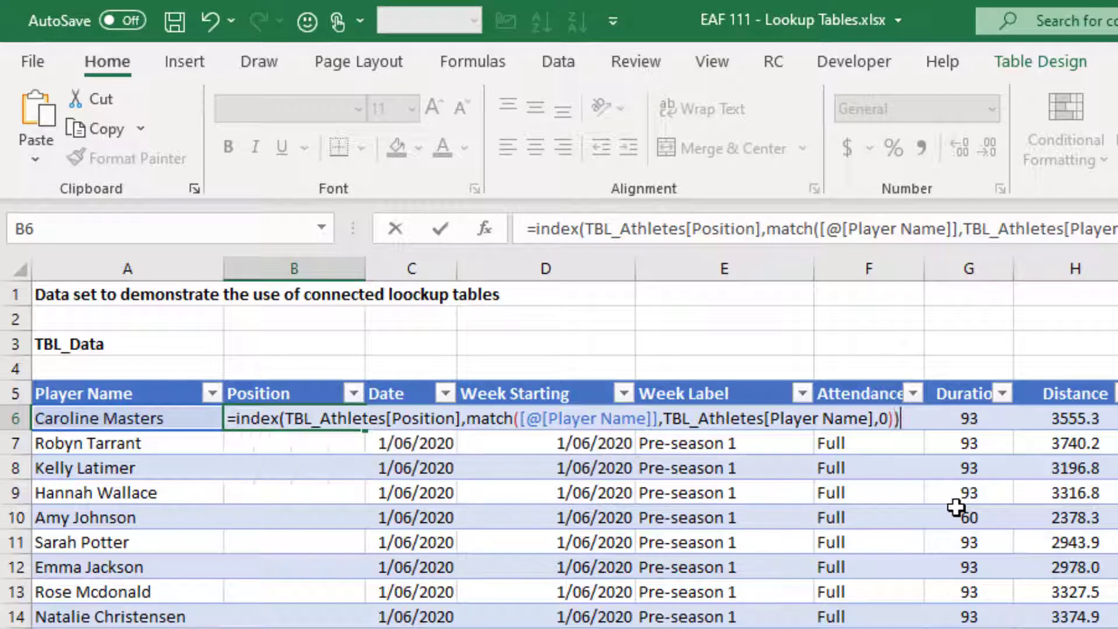
key(Return)
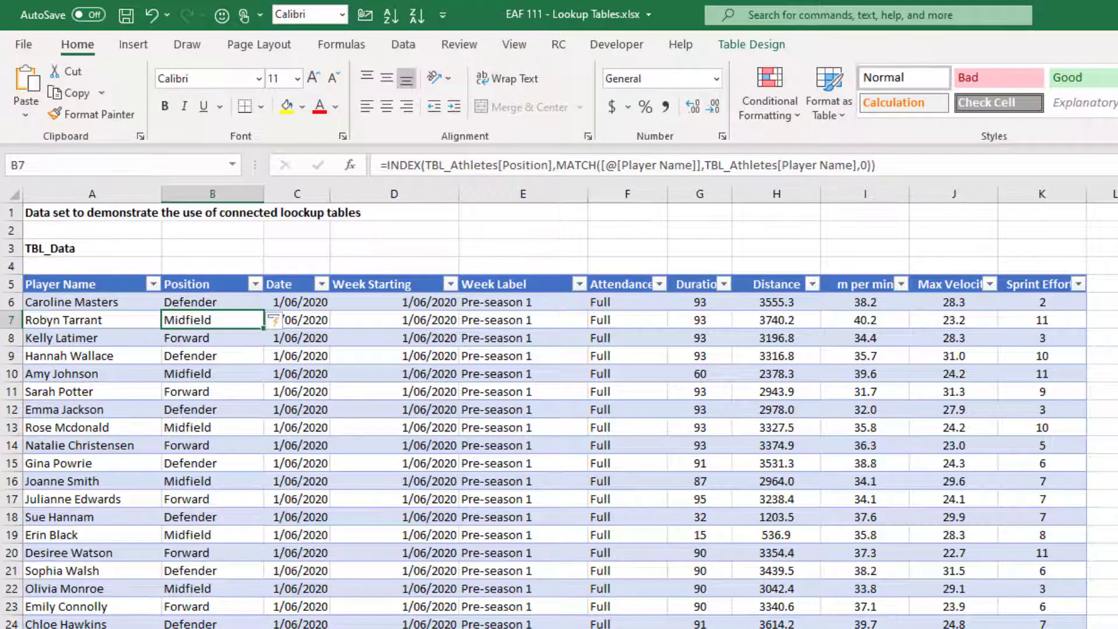
- On the lookup tables sheet, change the position in cell F17 of TBL_Athletes to Midfield and return to the Data sheet
key(ctrl+Page_Down)
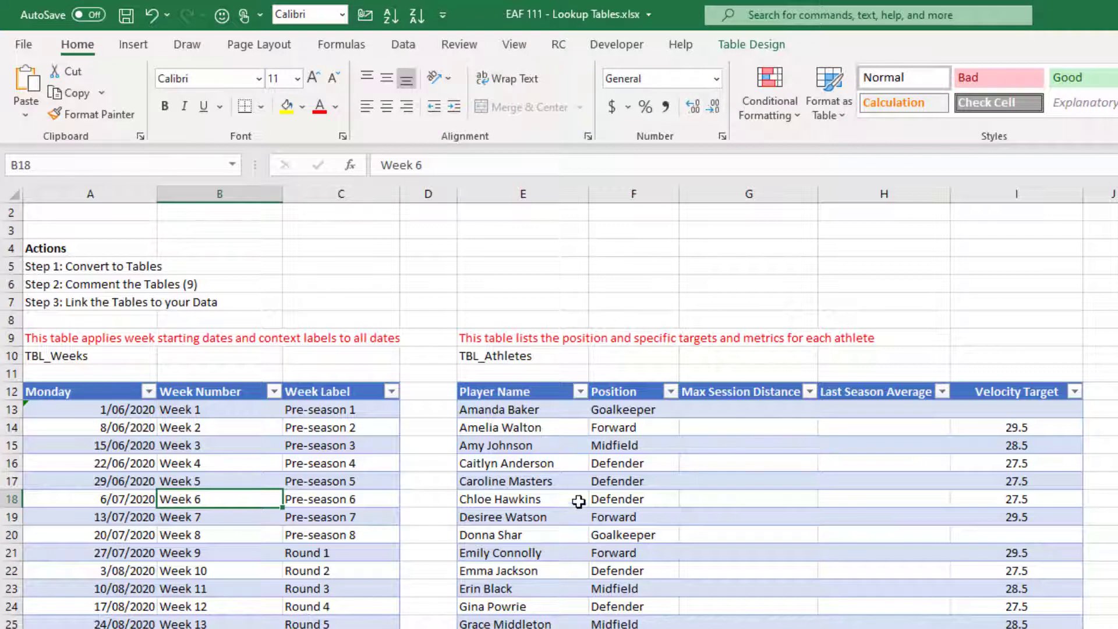
click(630, 479)
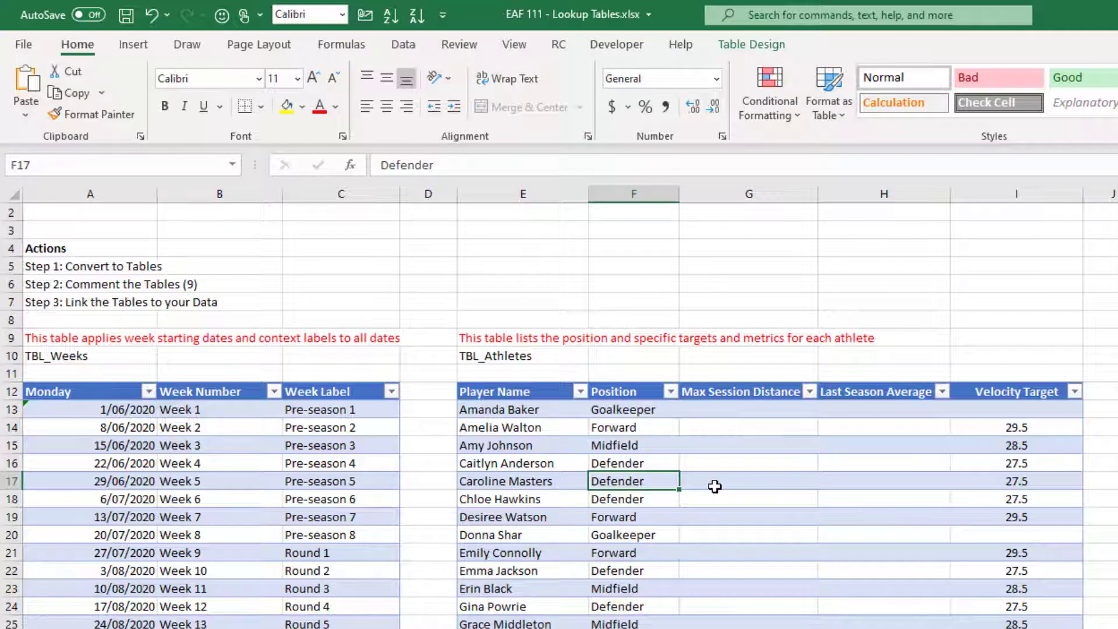
text(Midfield)
key(Return)
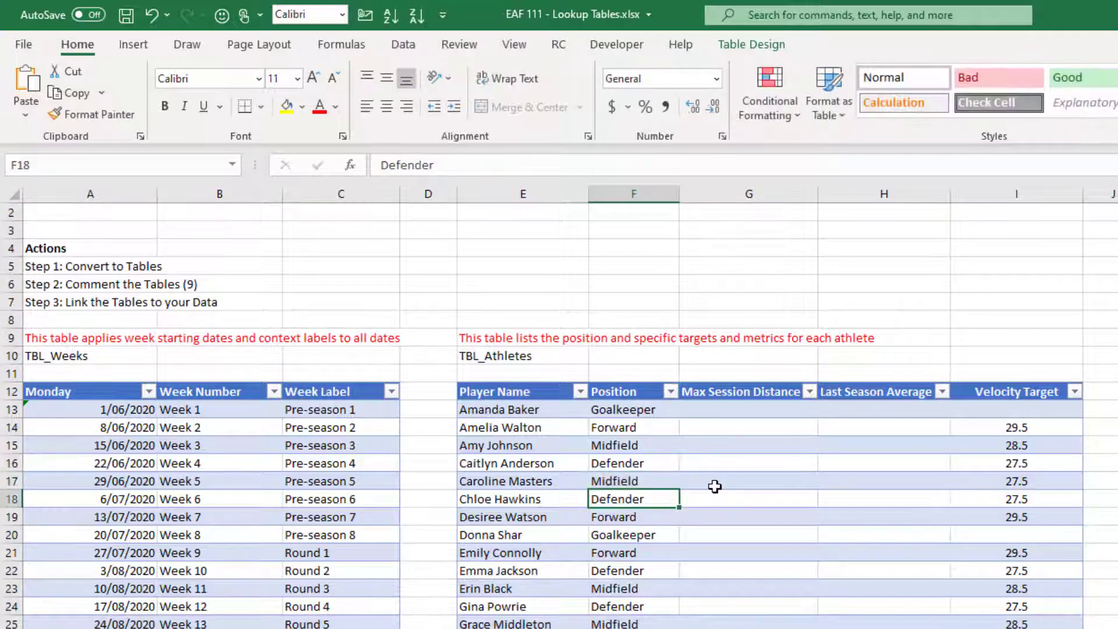
key(ctrl+Page_Up)
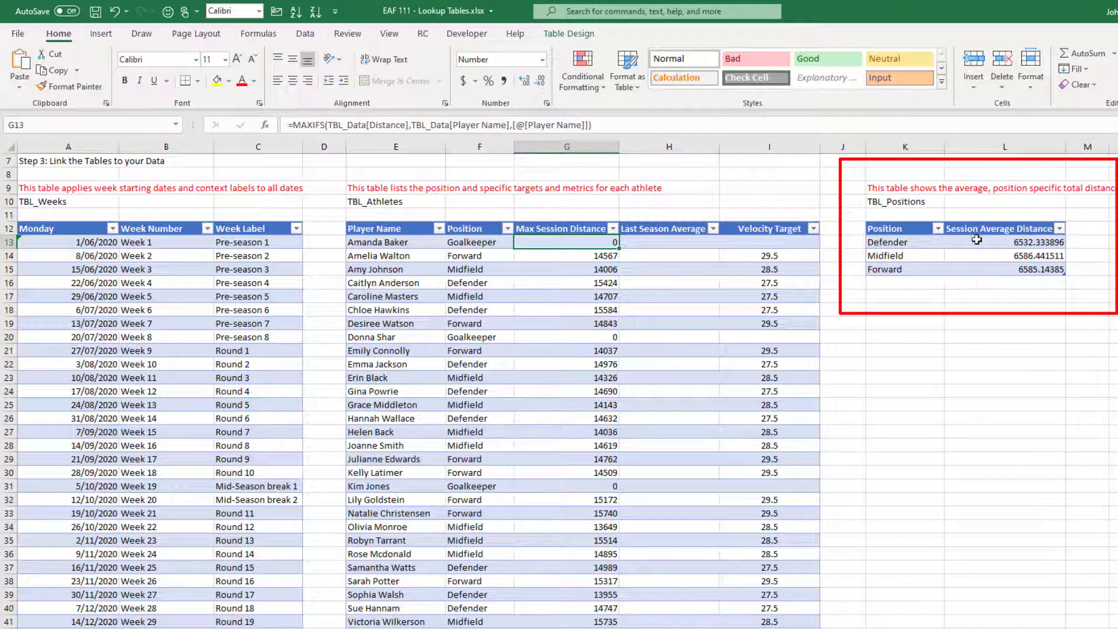
- Format the Session Average Distance values in TBL_Positions as Number with no decimal places
drag(976, 240, 990, 269)
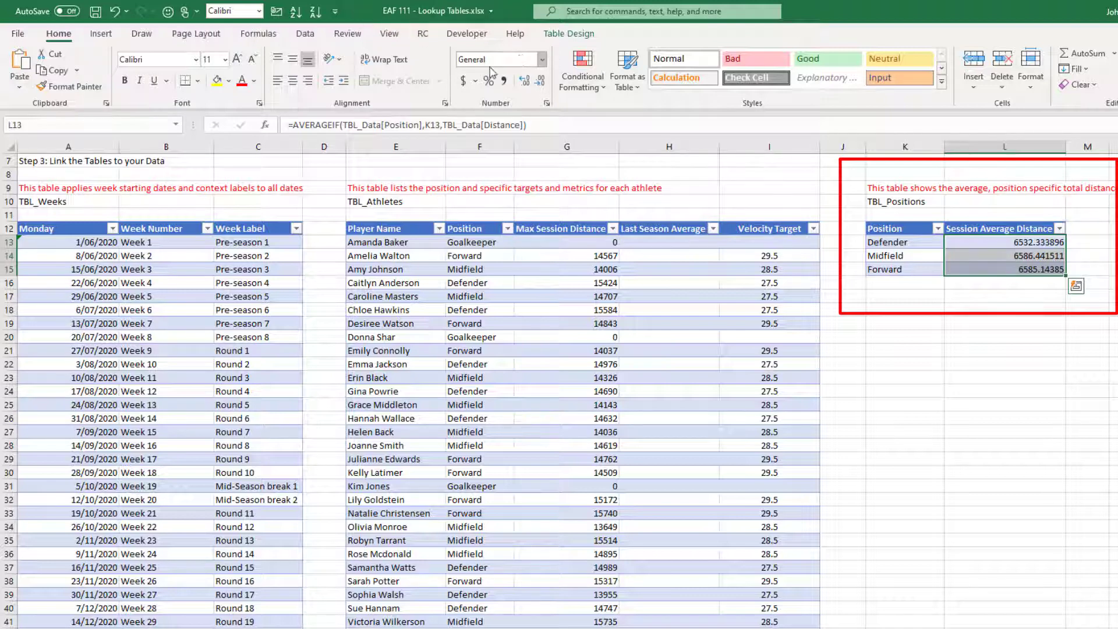
click(542, 59)
click(505, 114)
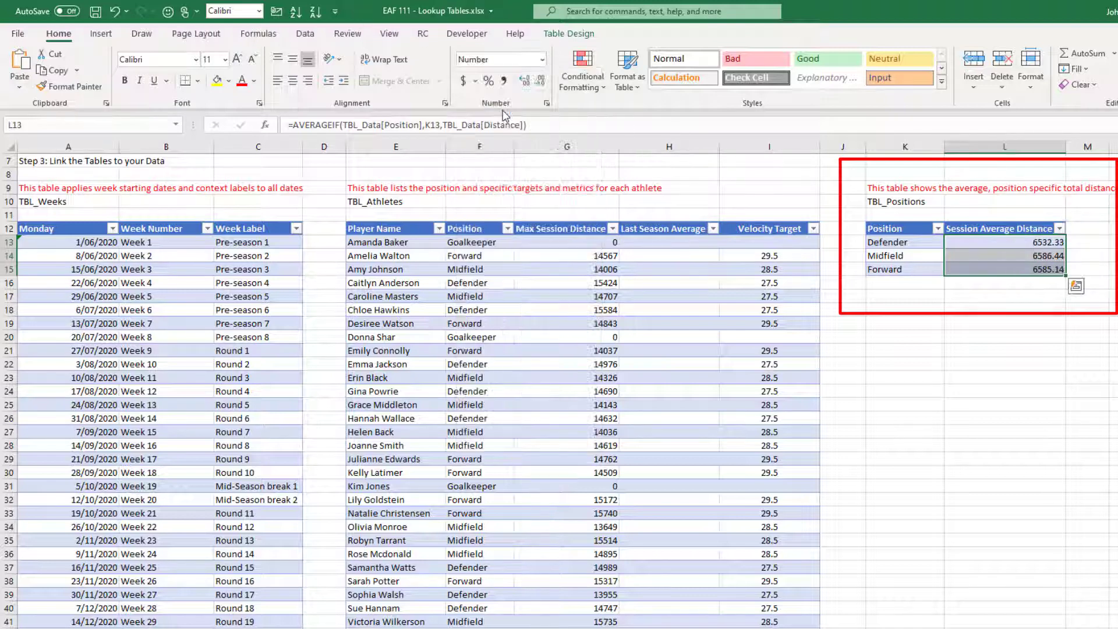
click(540, 81)
click(540, 81)
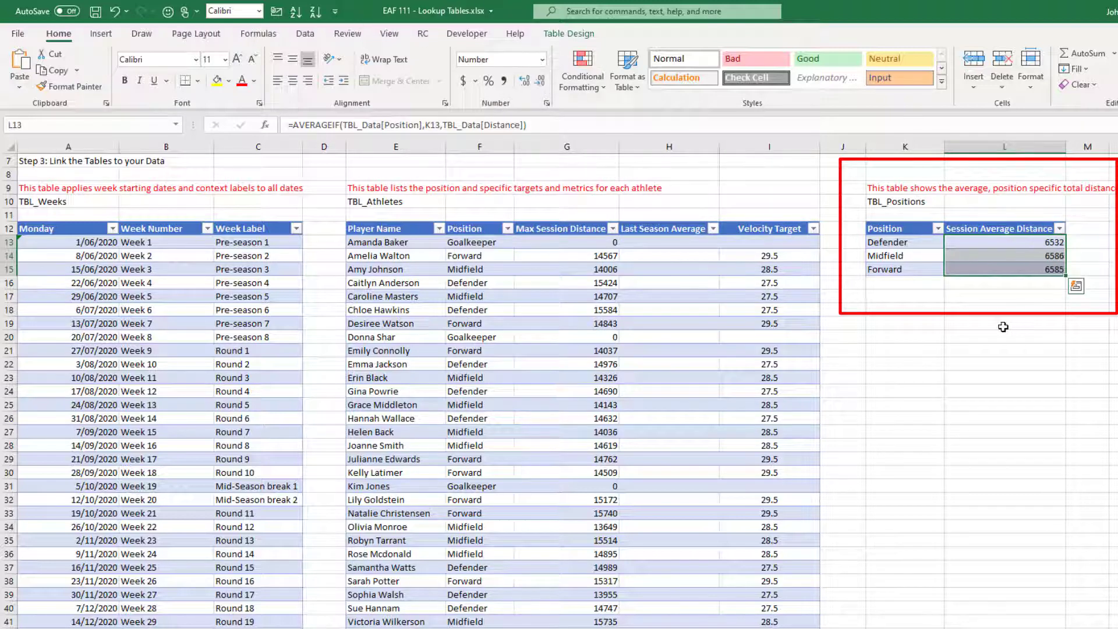
click(1005, 327)
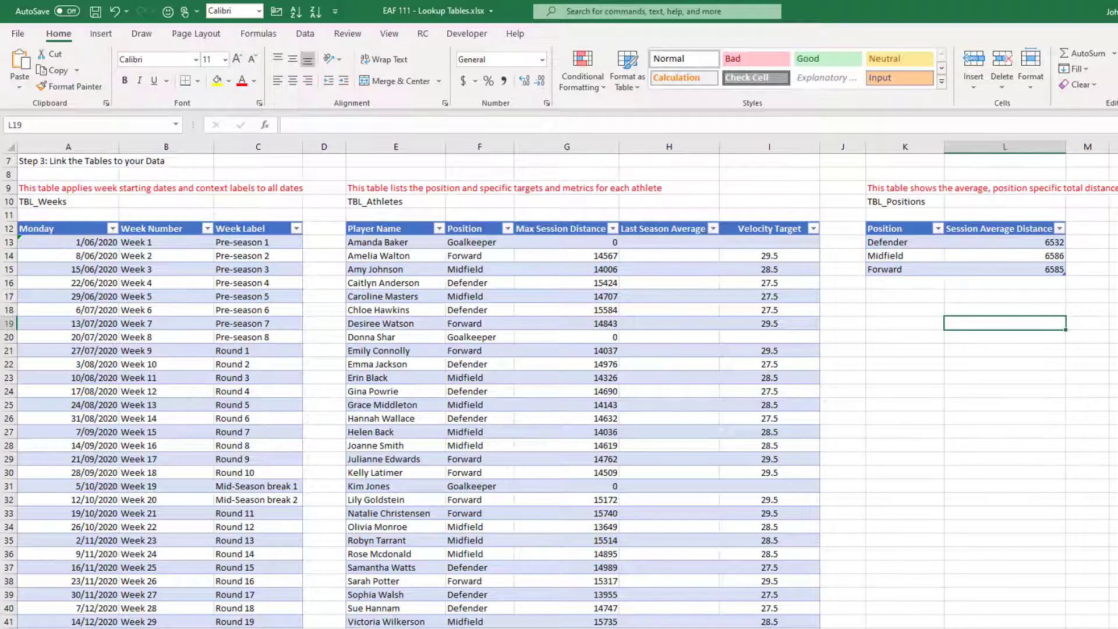
- On the Data sheet, add an Above Average column to TBL_Data in L5 and widen it to fit the header
key(ctrl+Page_Up)
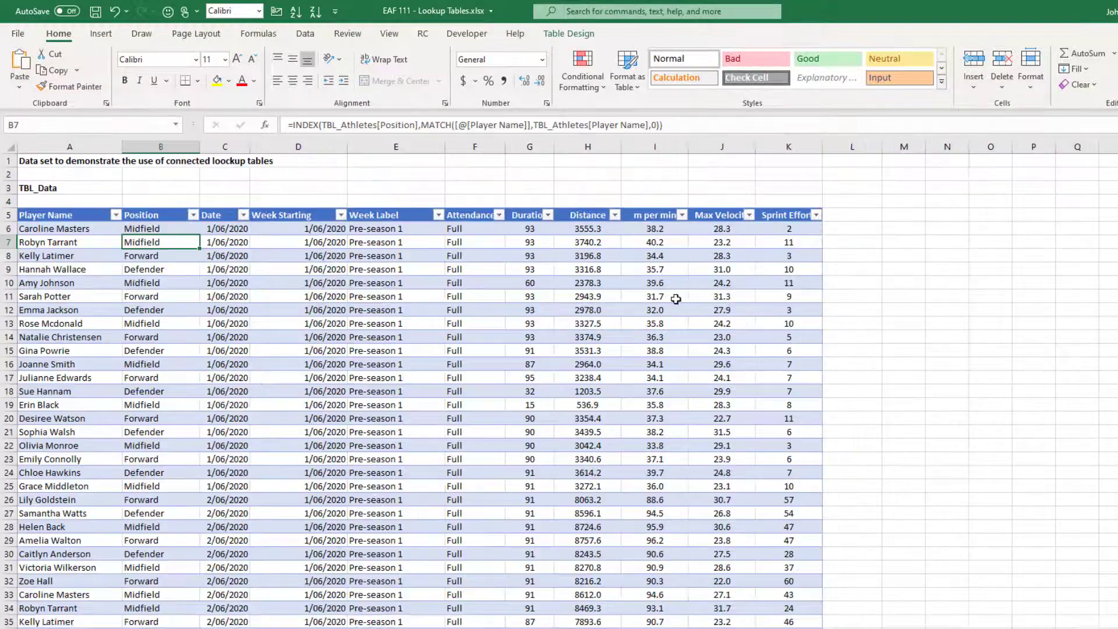
click(852, 215)
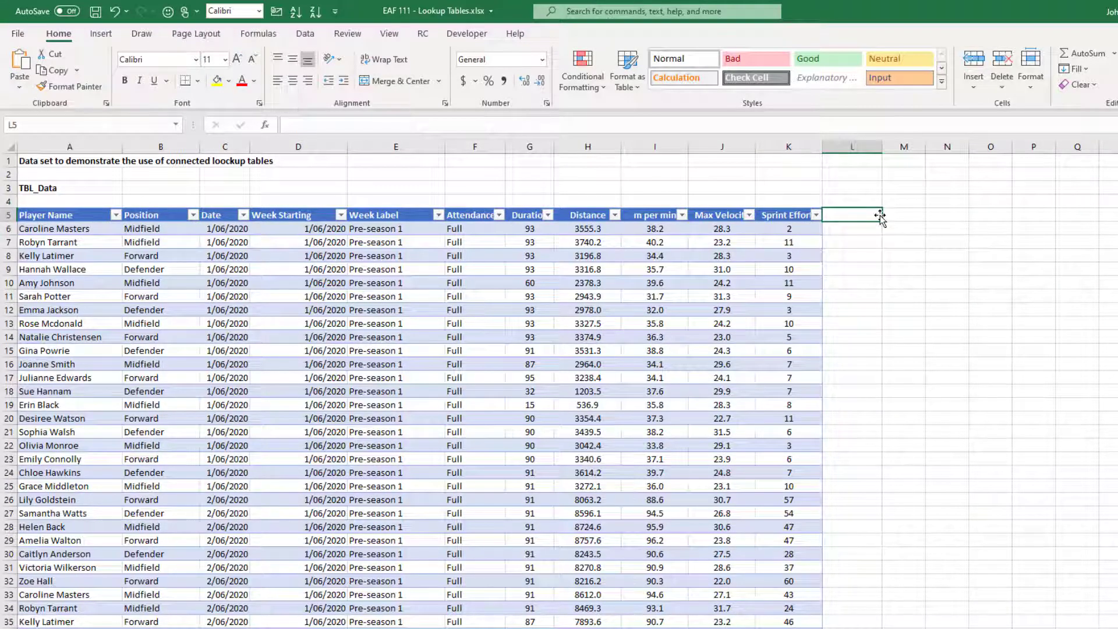
text(Above Average)
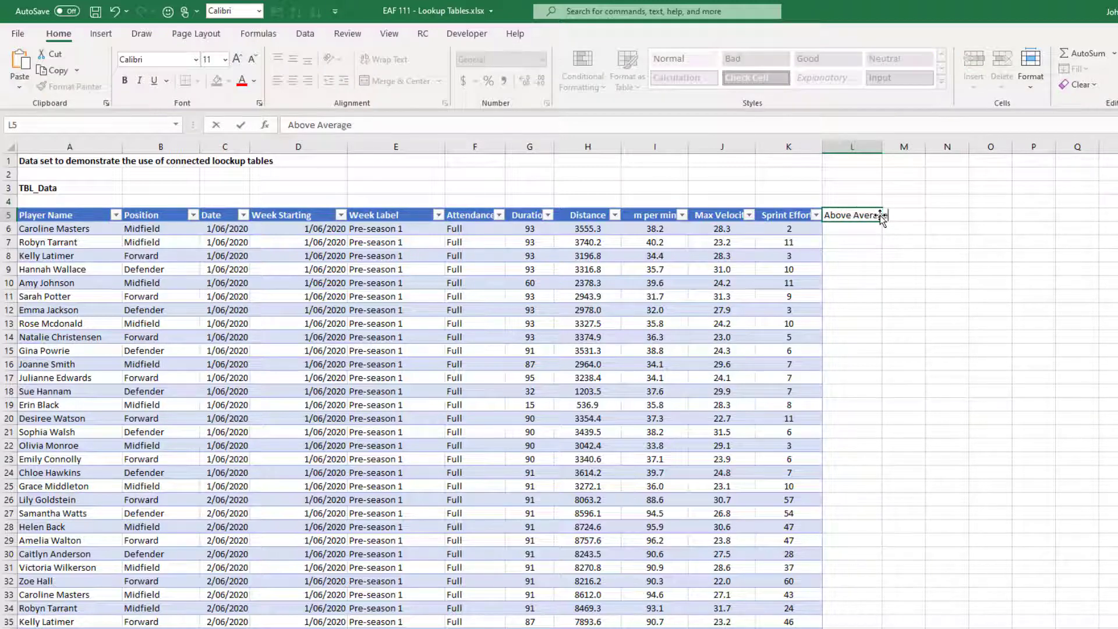
key(Return)
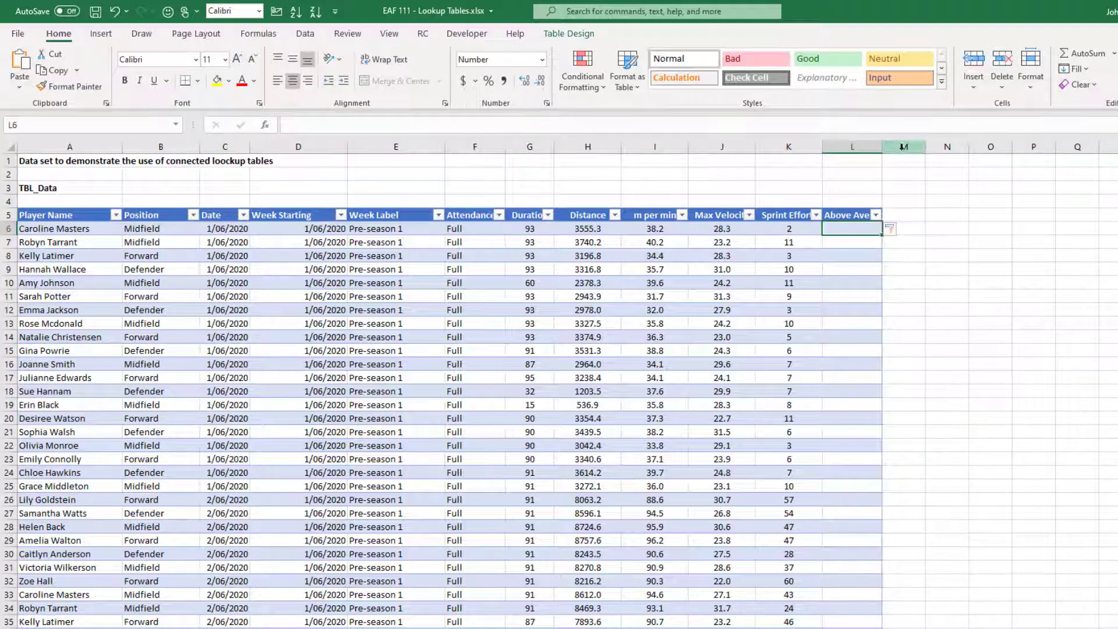
drag(883, 146, 937, 154)
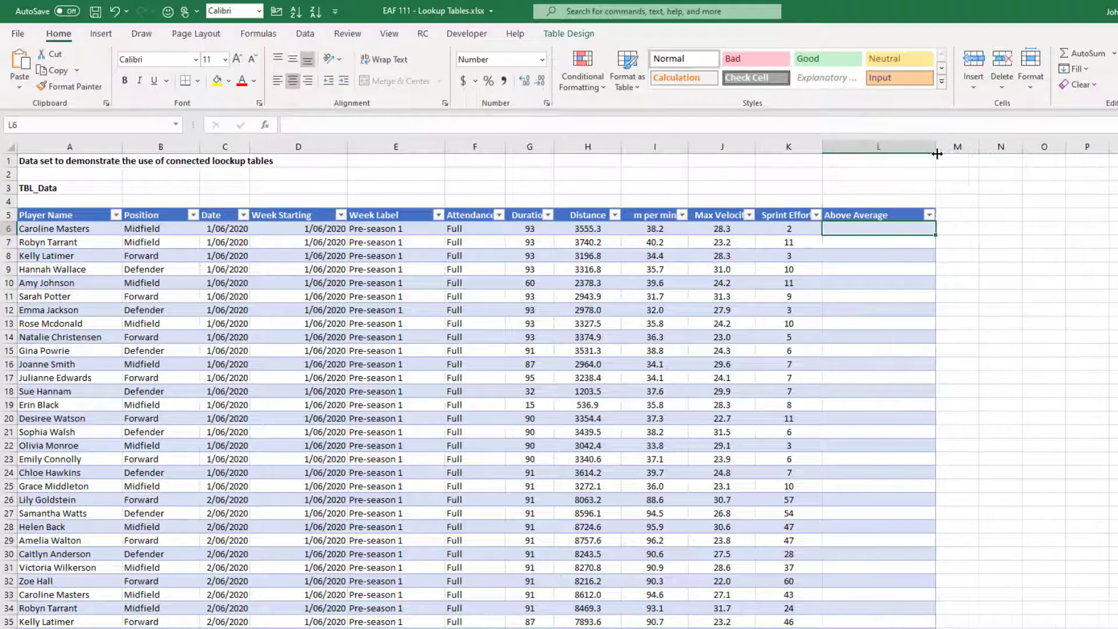
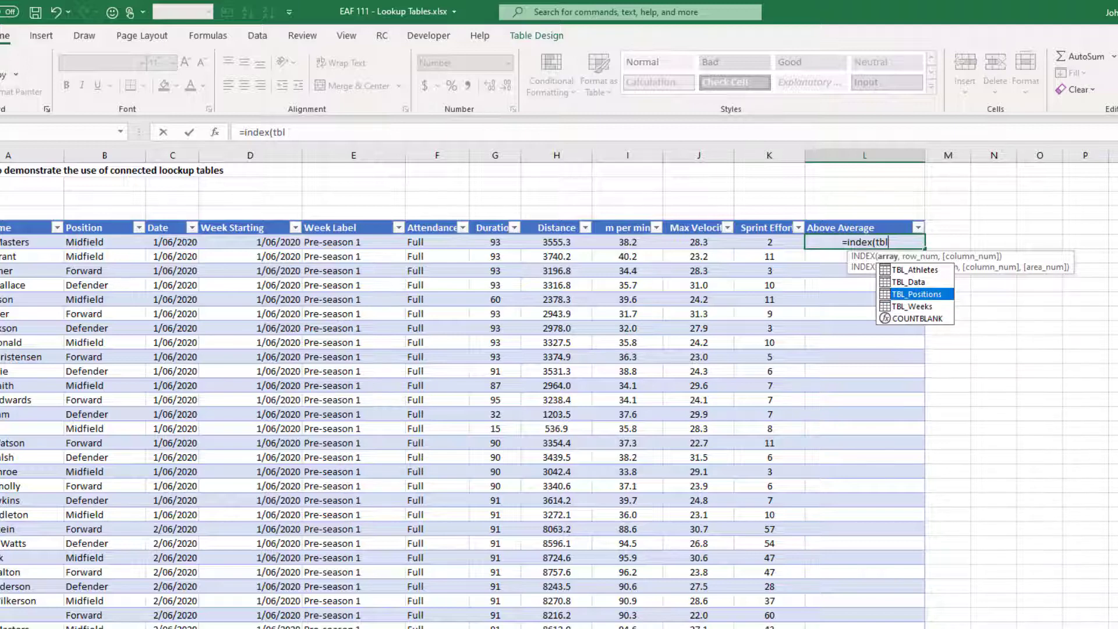
- Begin an INDEX formula in cell L6 of Above Average with TBL_Positions[Session Average Distance] as the array
text([)
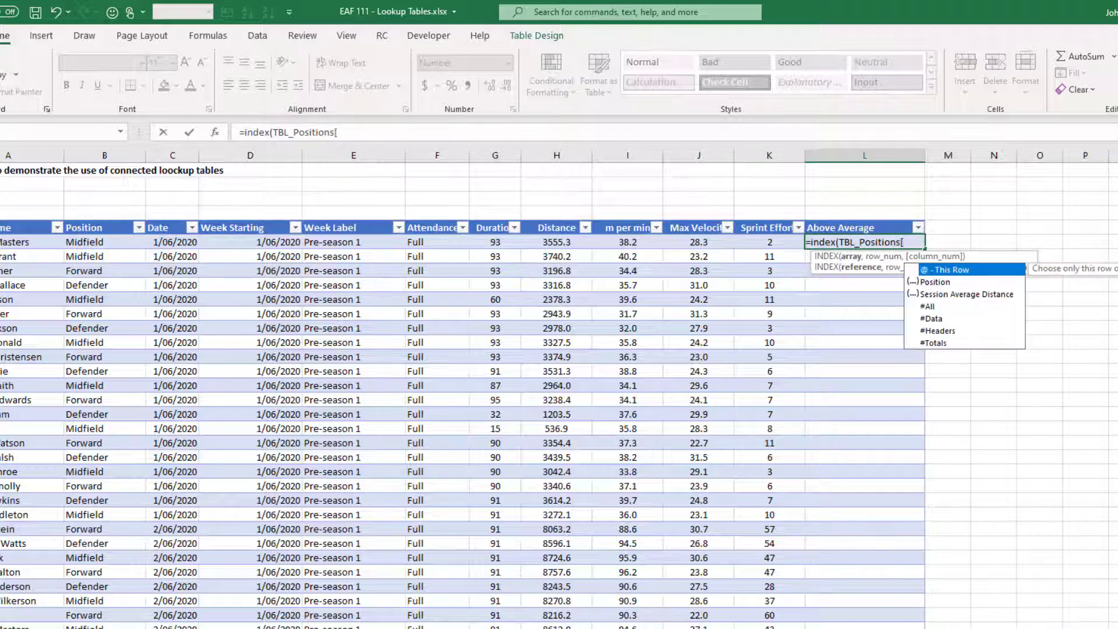
key(Down)
key(Down)
key(Tab)
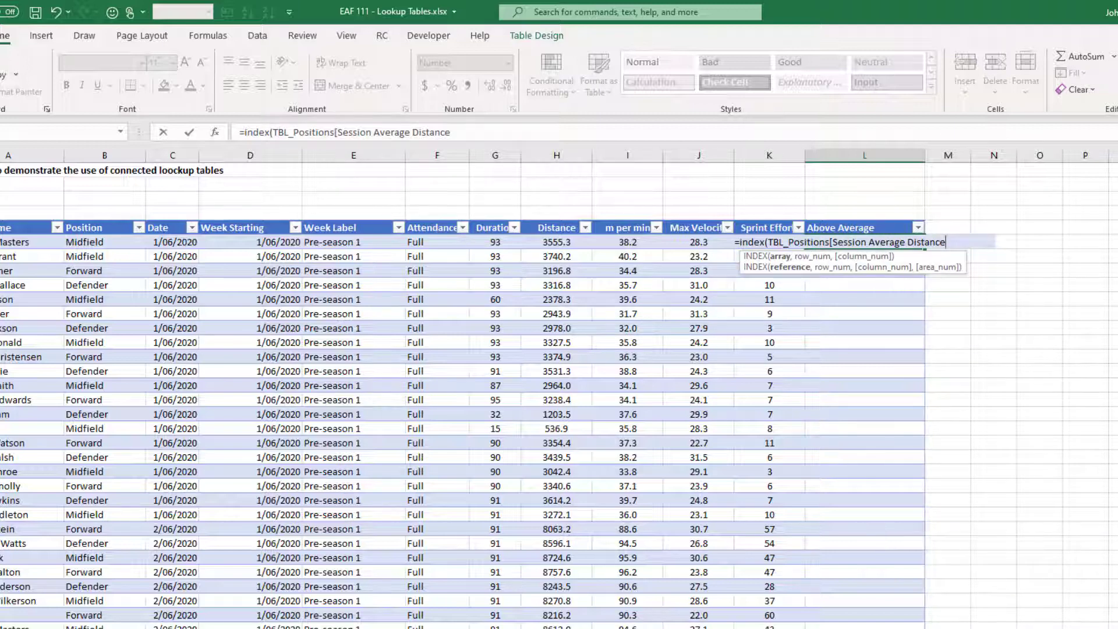
text(],)
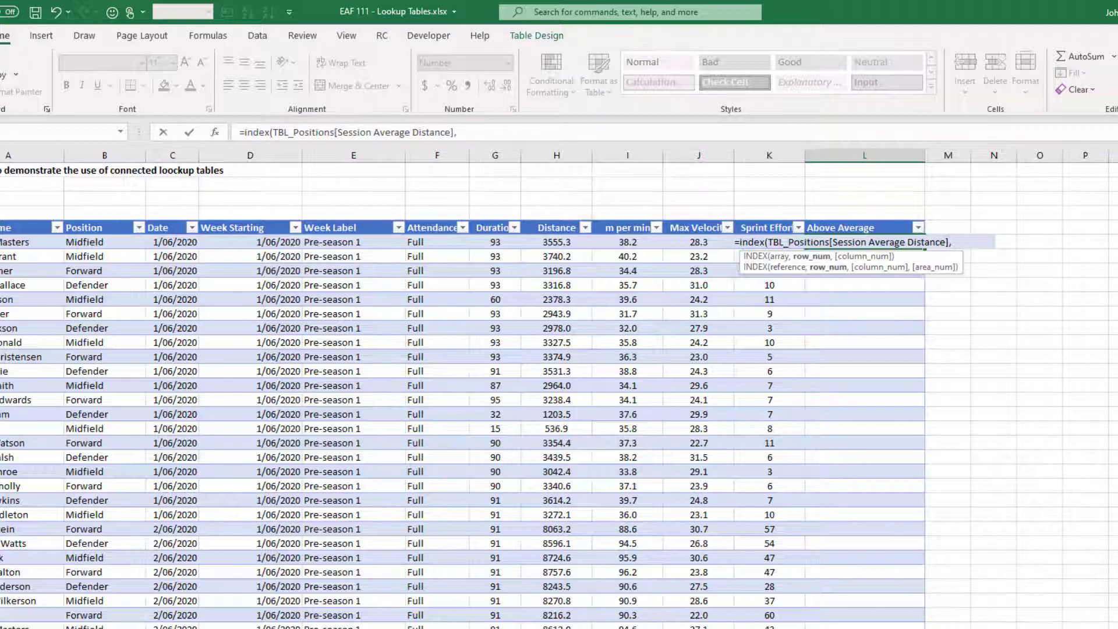
text(match)
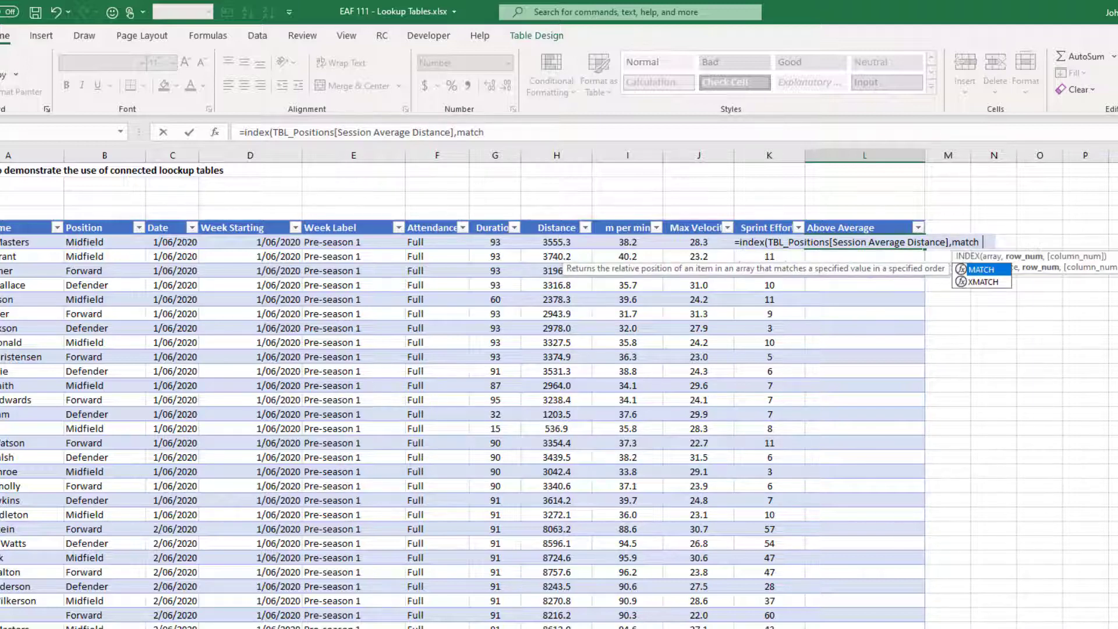
text(()
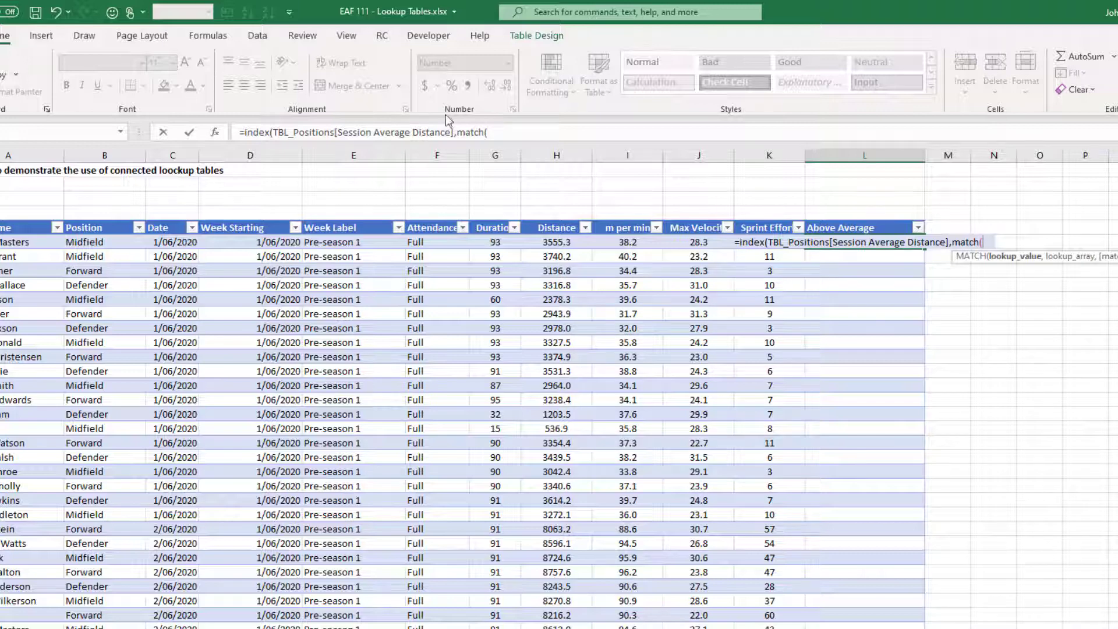
click(88, 240)
text(,tbl)
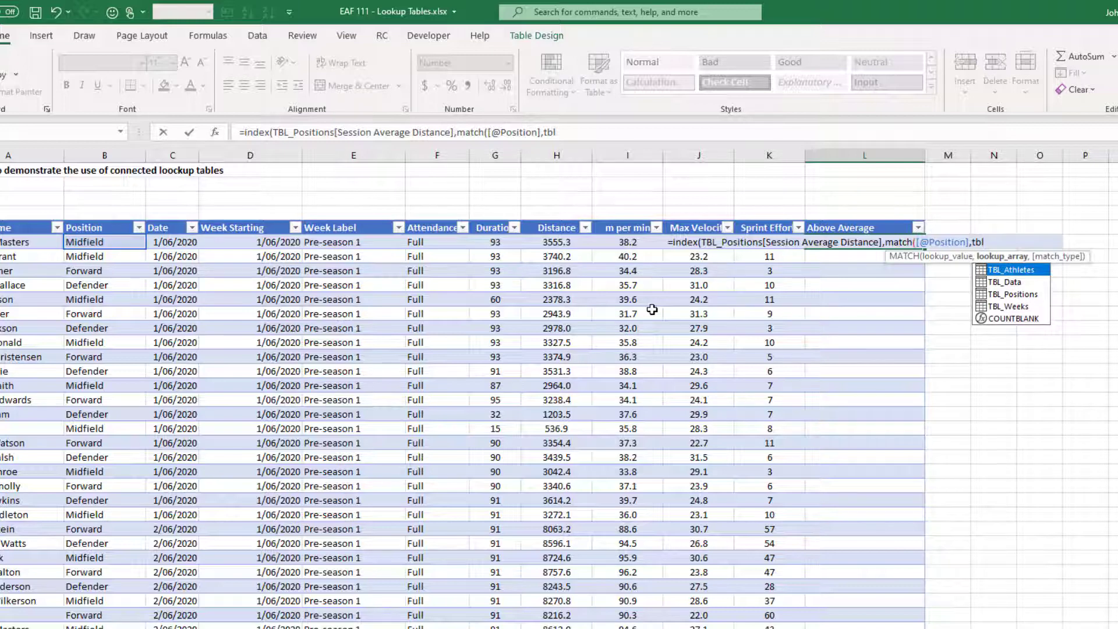
key(Down)
key(Down)
key(Tab)
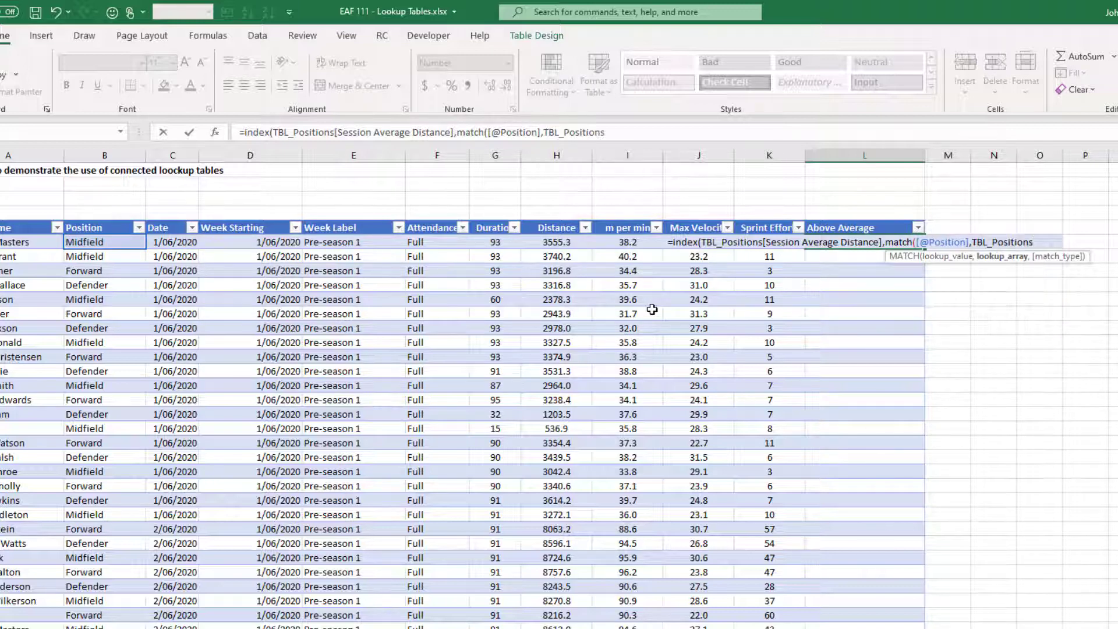
text([)
key(Down)
key(Tab)
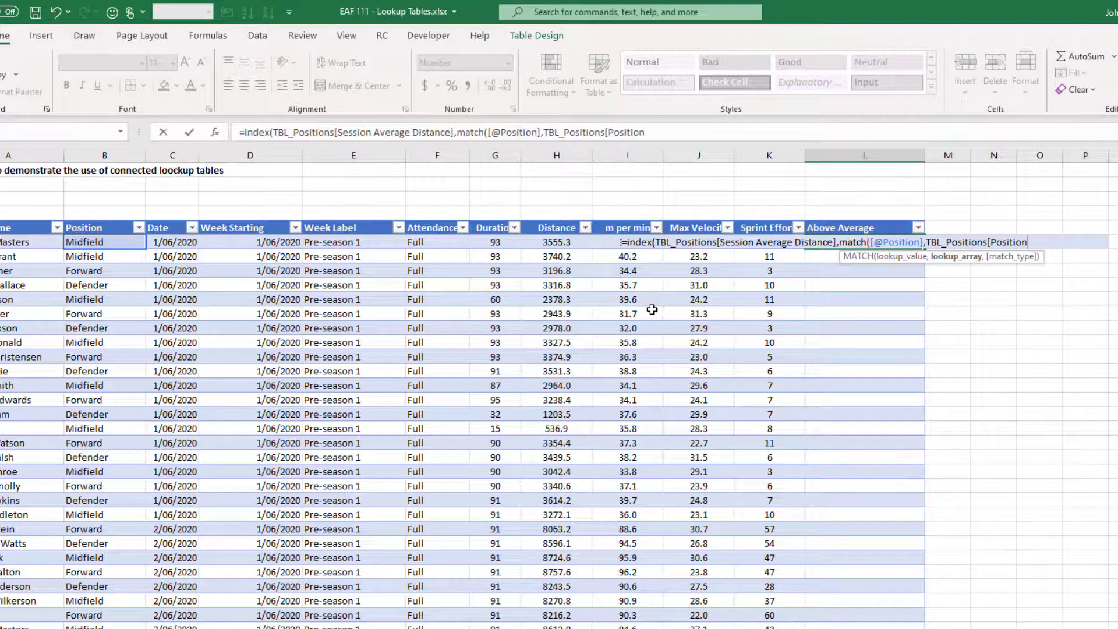
- Set the MATCH type to 0 in the Above Average formula, close both functions and commit it
text(],)
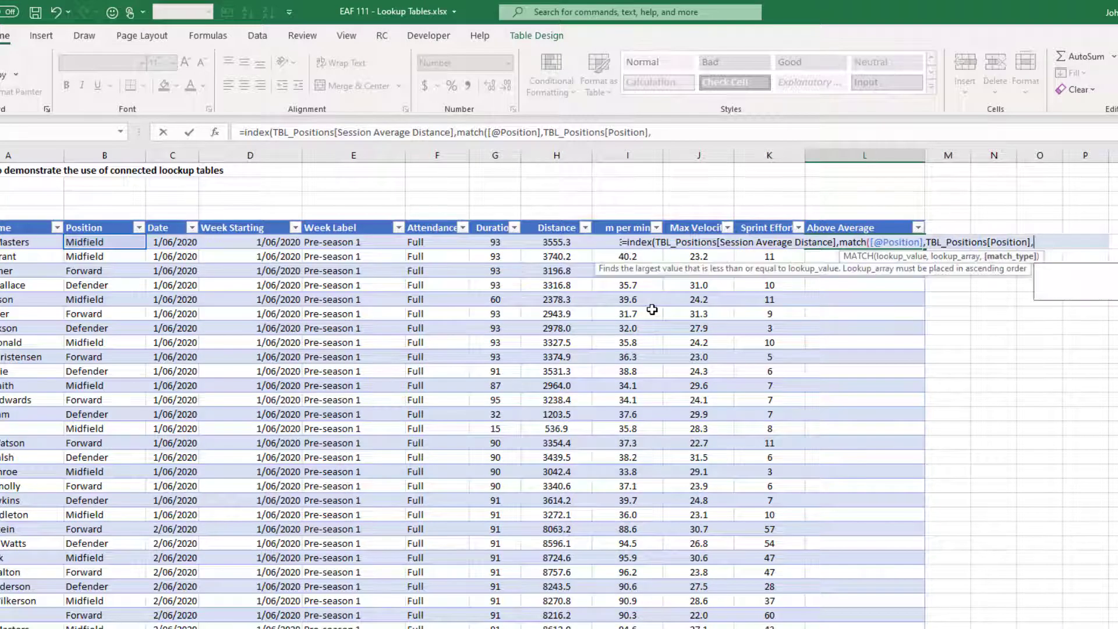
text(0)))
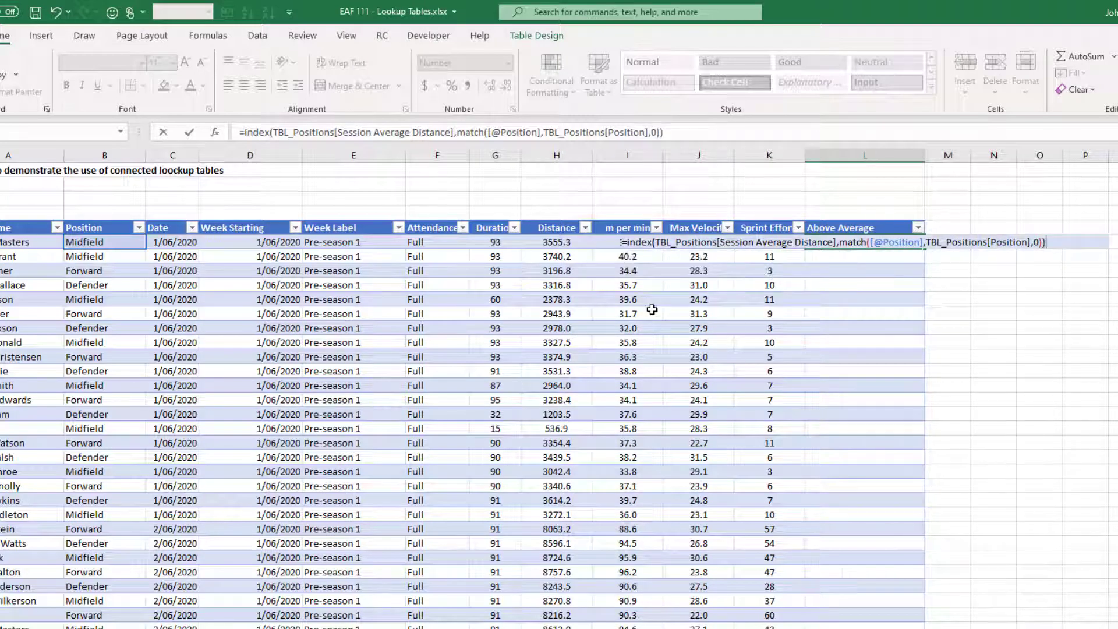
key(ctrl+Return)
key(Up)
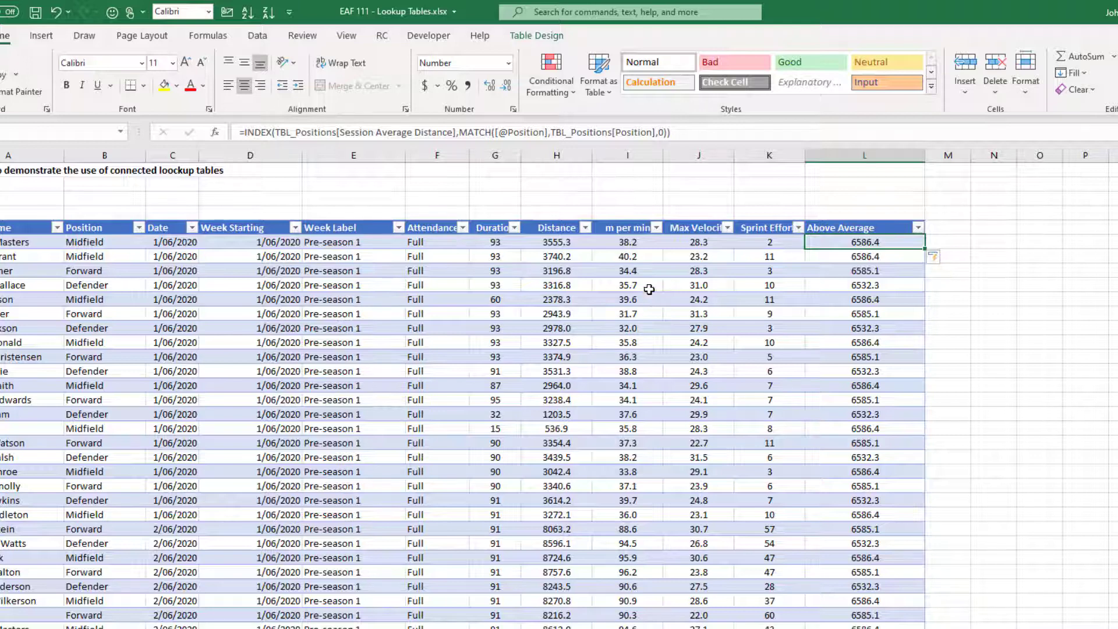
click(244, 132)
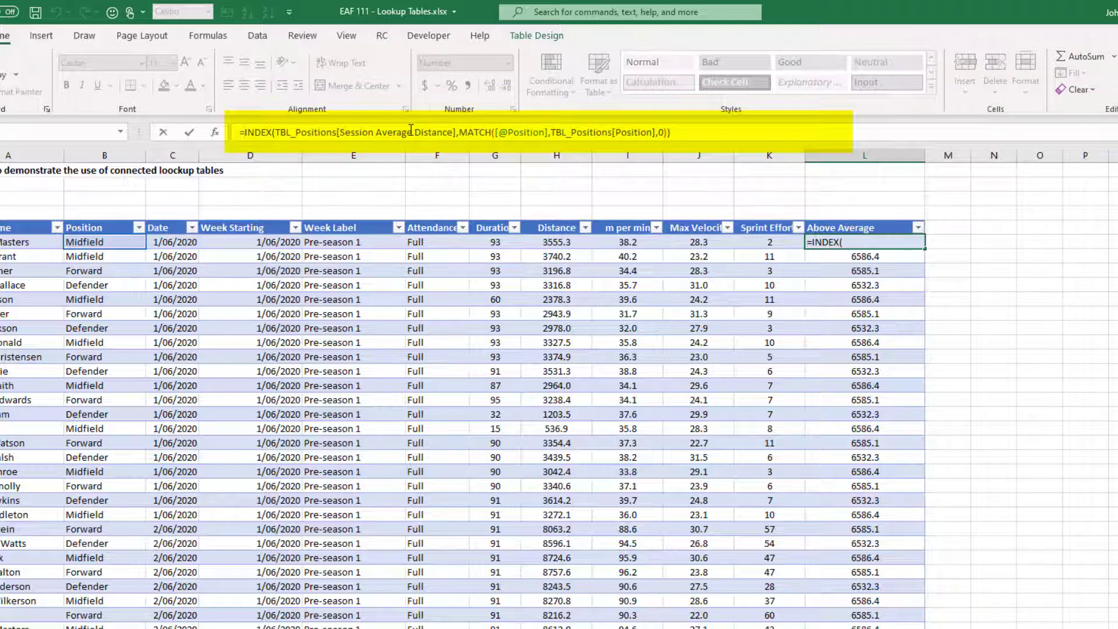
text(IF)
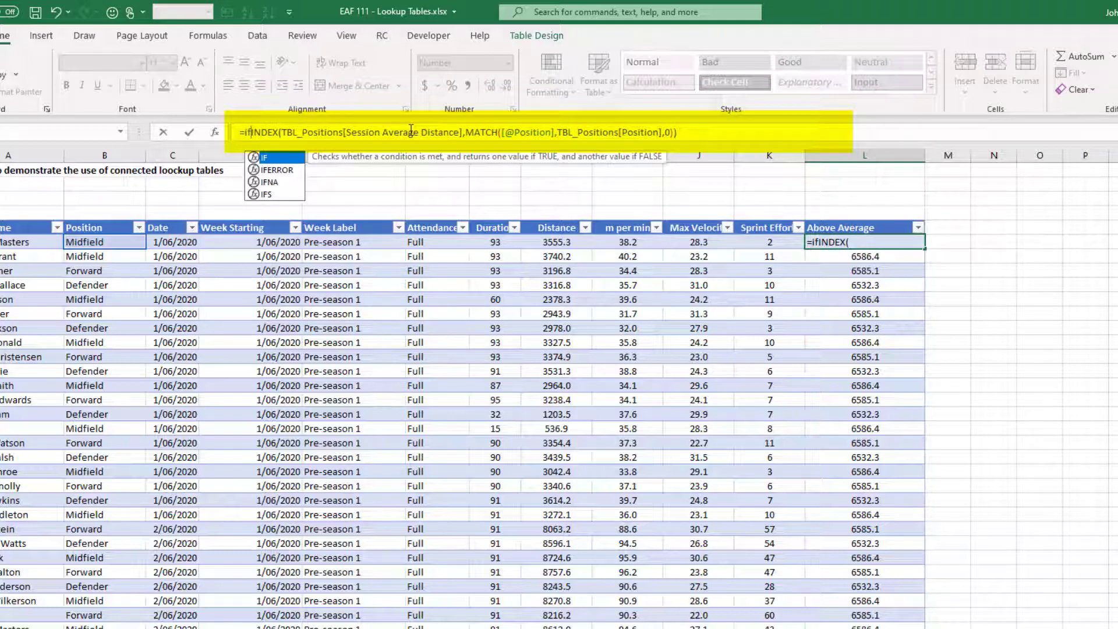
text(()
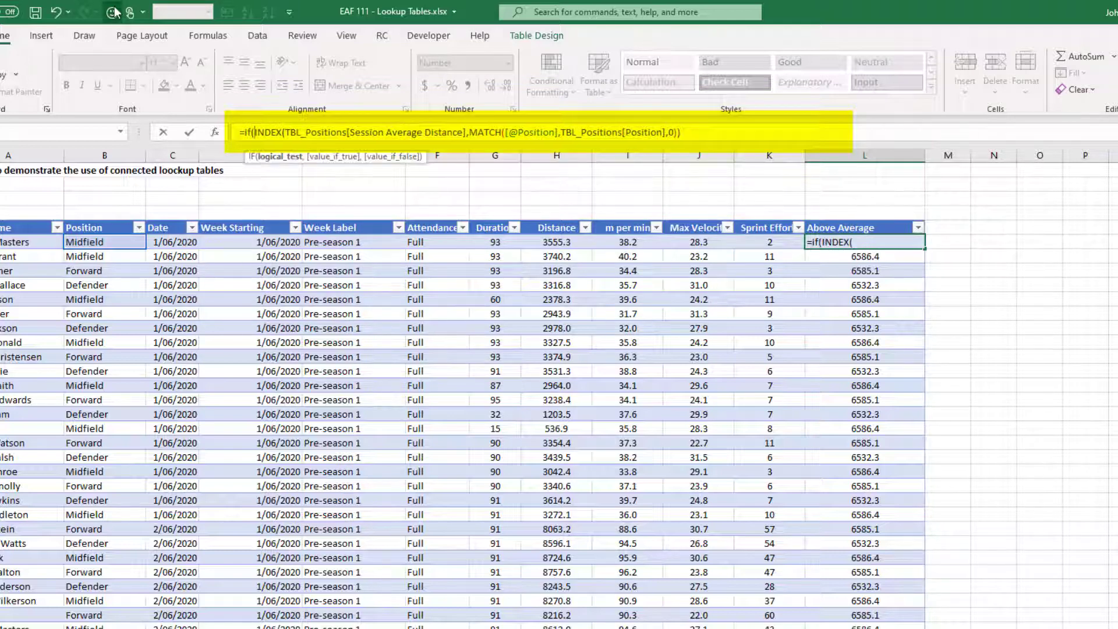
click(547, 240)
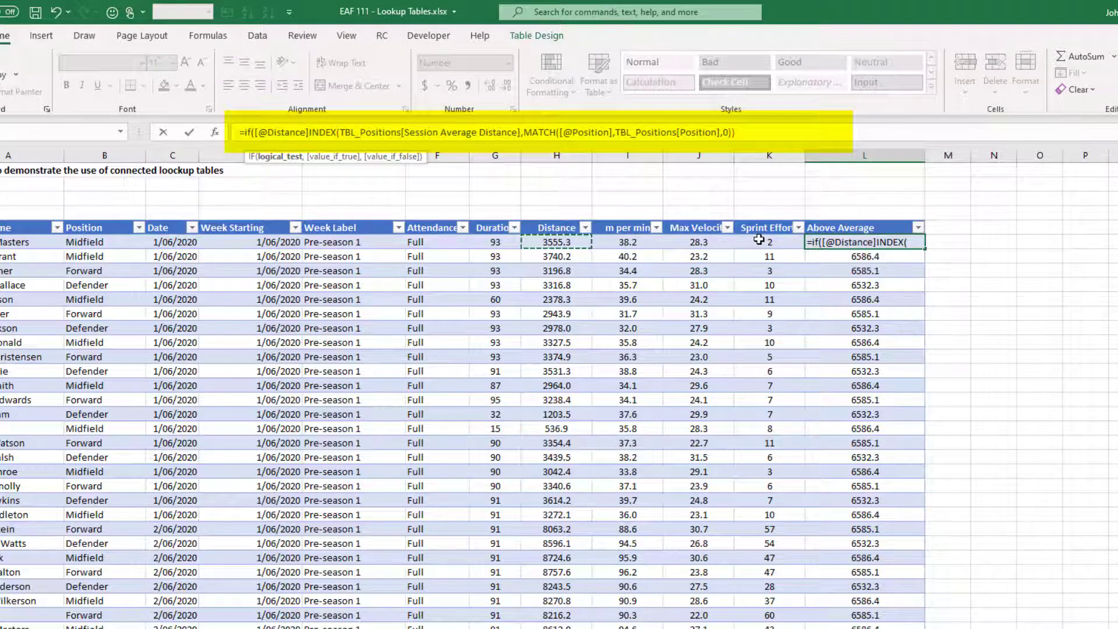
text(>)
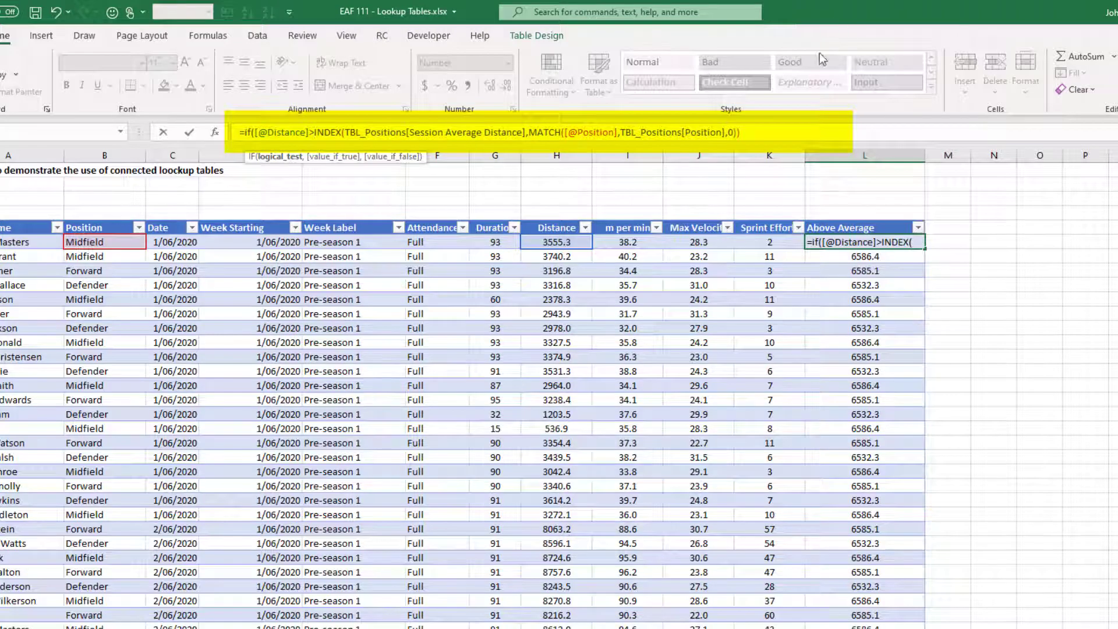
- Make the IF formula return "Above" when true and "Below" when false, and commit it
click(753, 133)
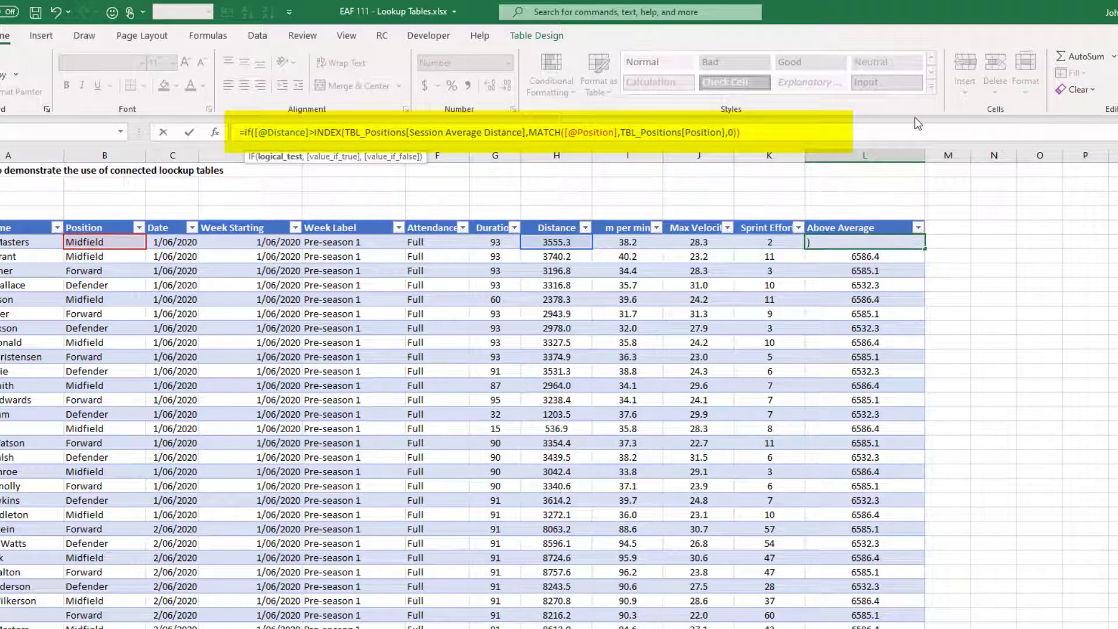
text(,)
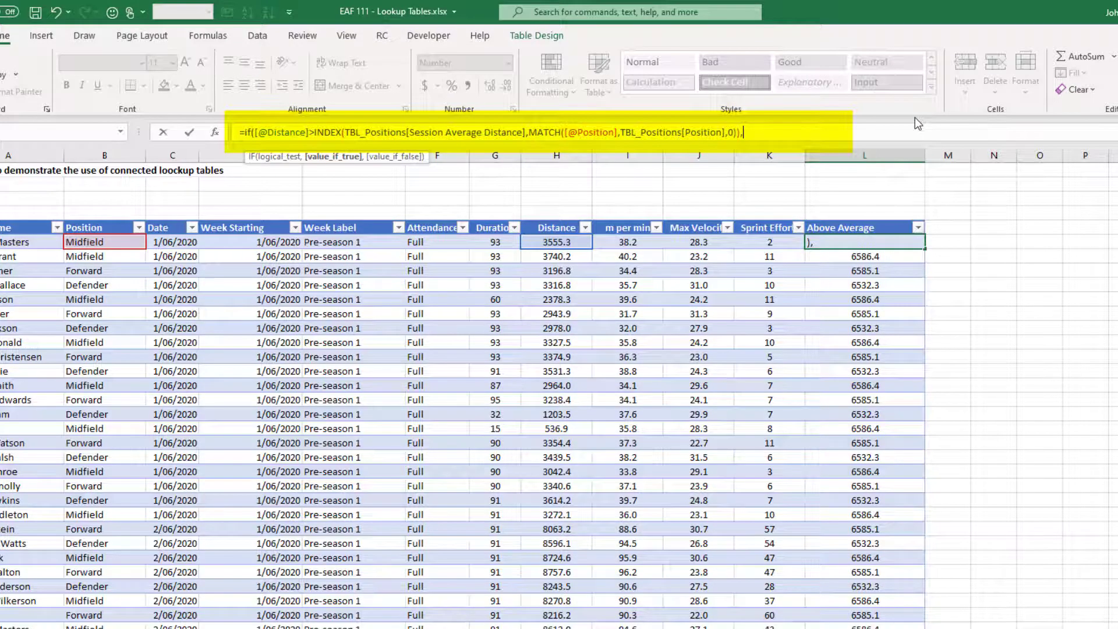
text("Above",")
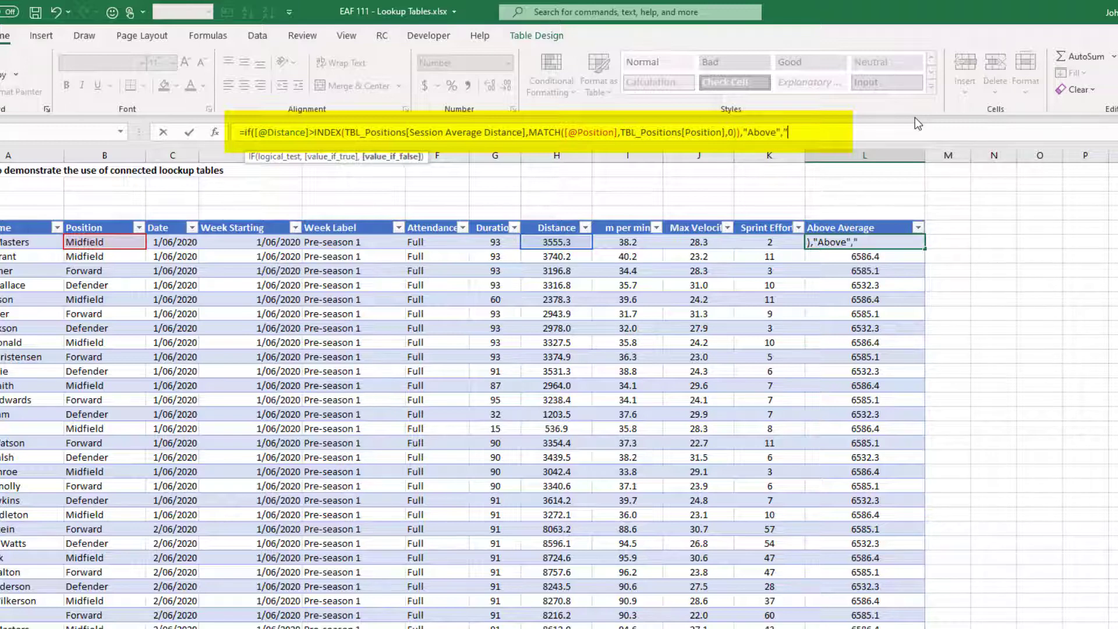
text(Below"))
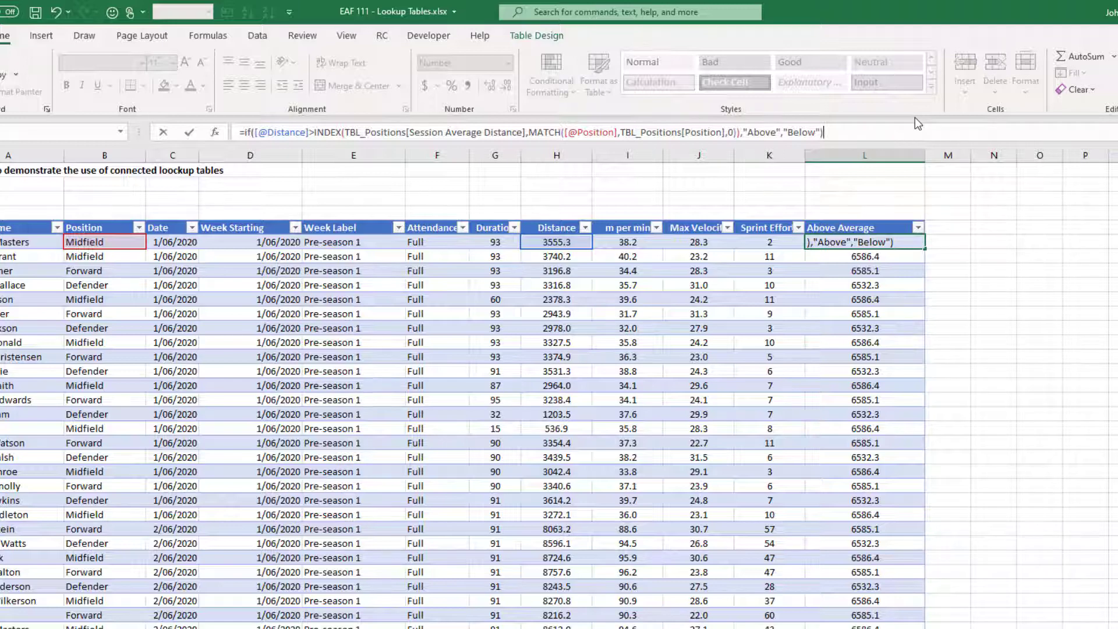
key(Return)
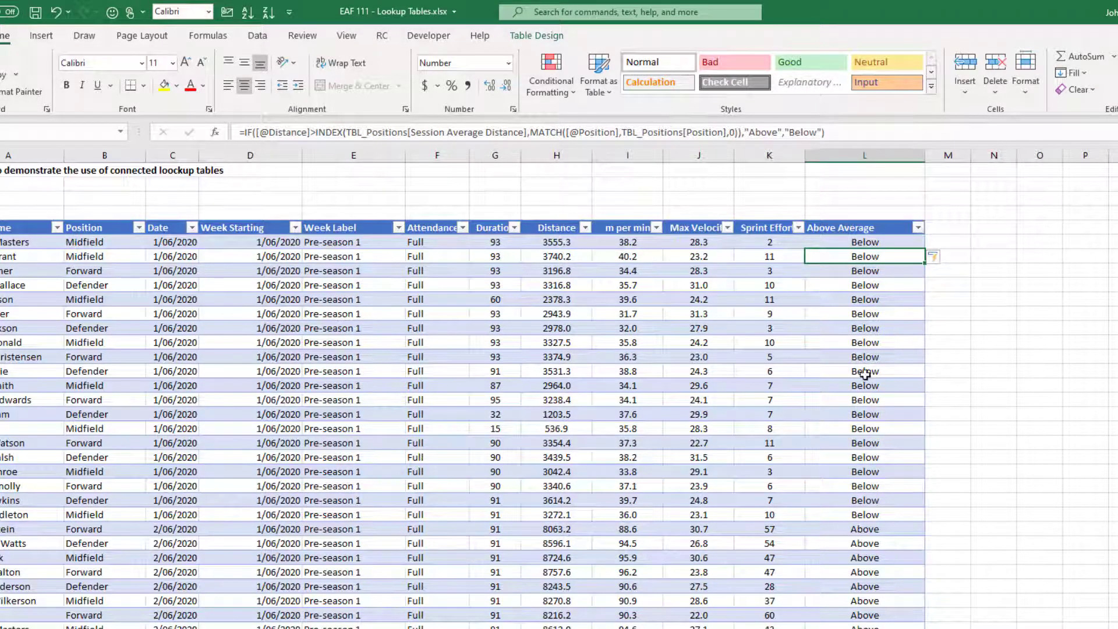
- Start a conditional formatting rule on all Above Average data cells that formats only cell values equal to "below"
scroll(867, 372, down, 4)
scroll(863, 380, down, 7)
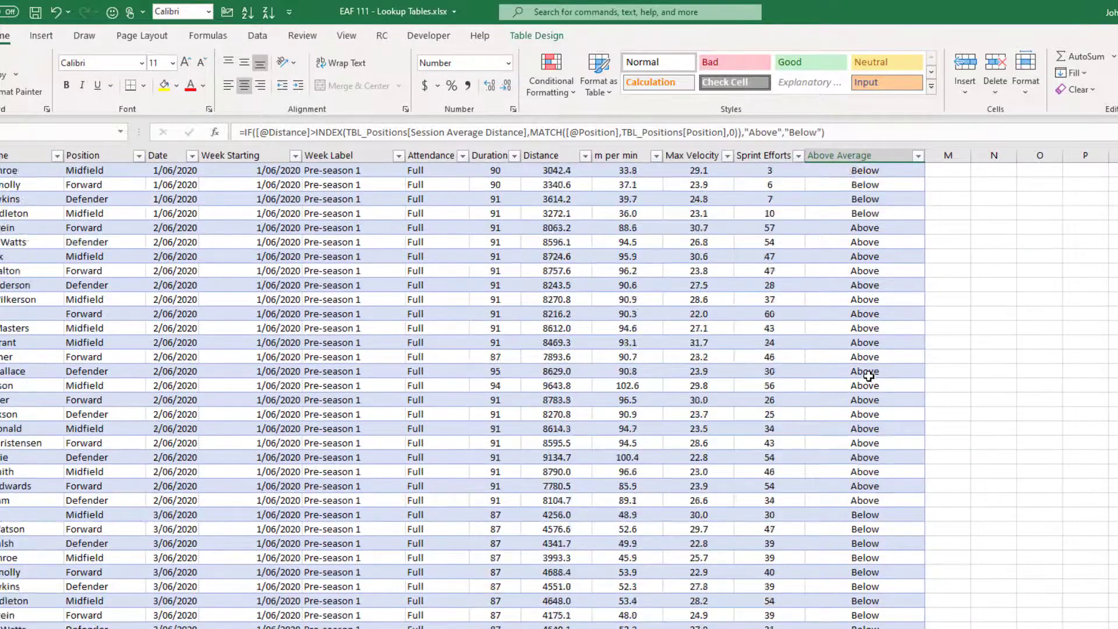
scroll(868, 375, up, 11)
click(876, 241)
key(ctrl+shift+Down)
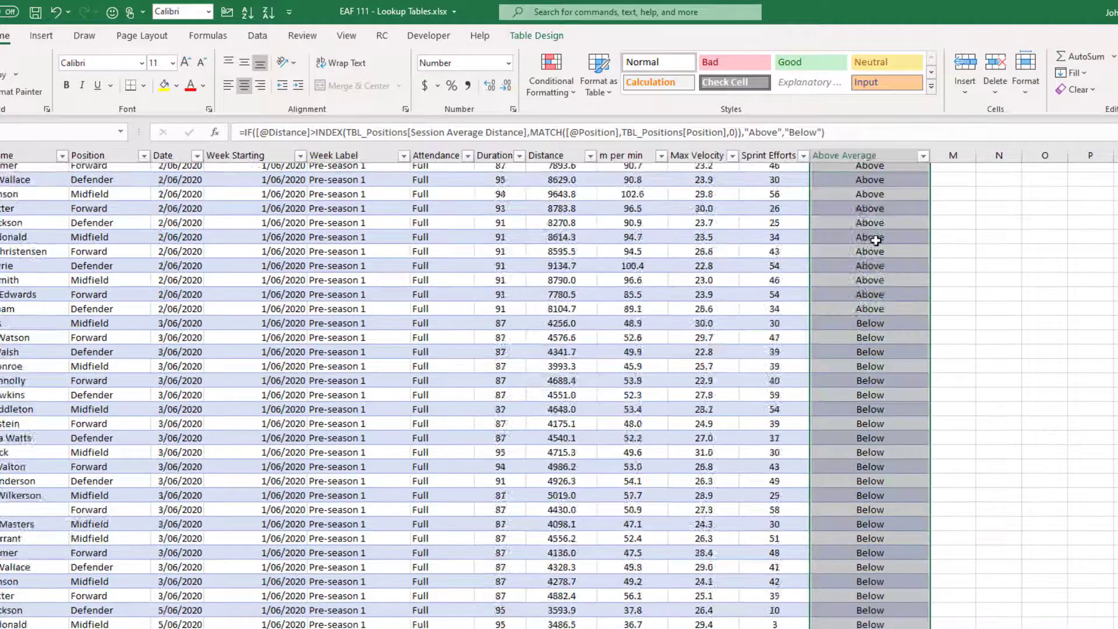
click(560, 92)
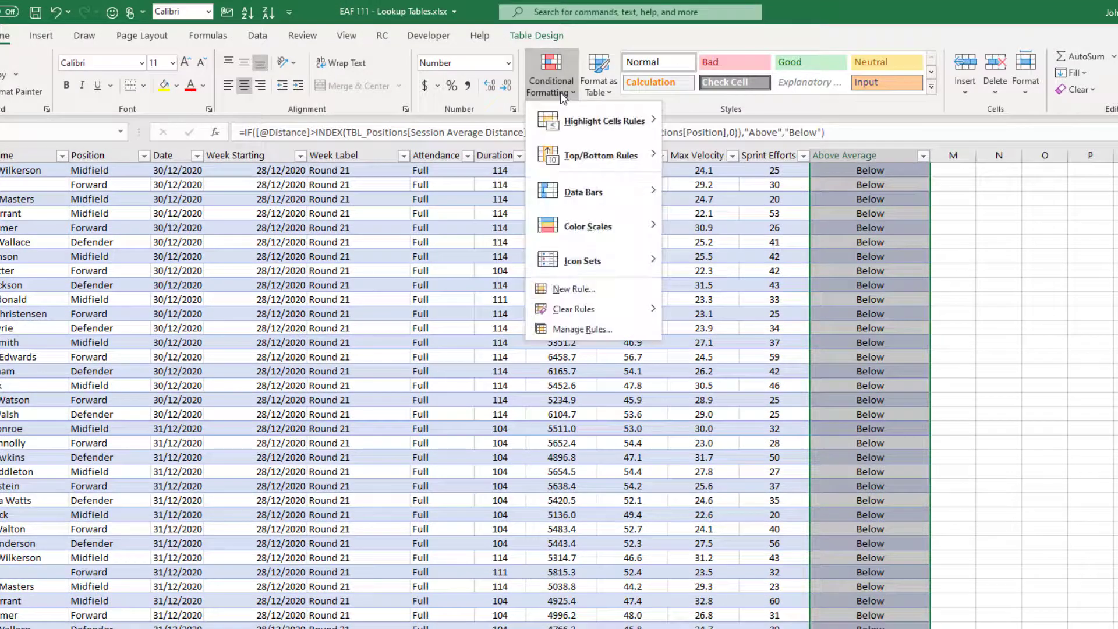
click(565, 288)
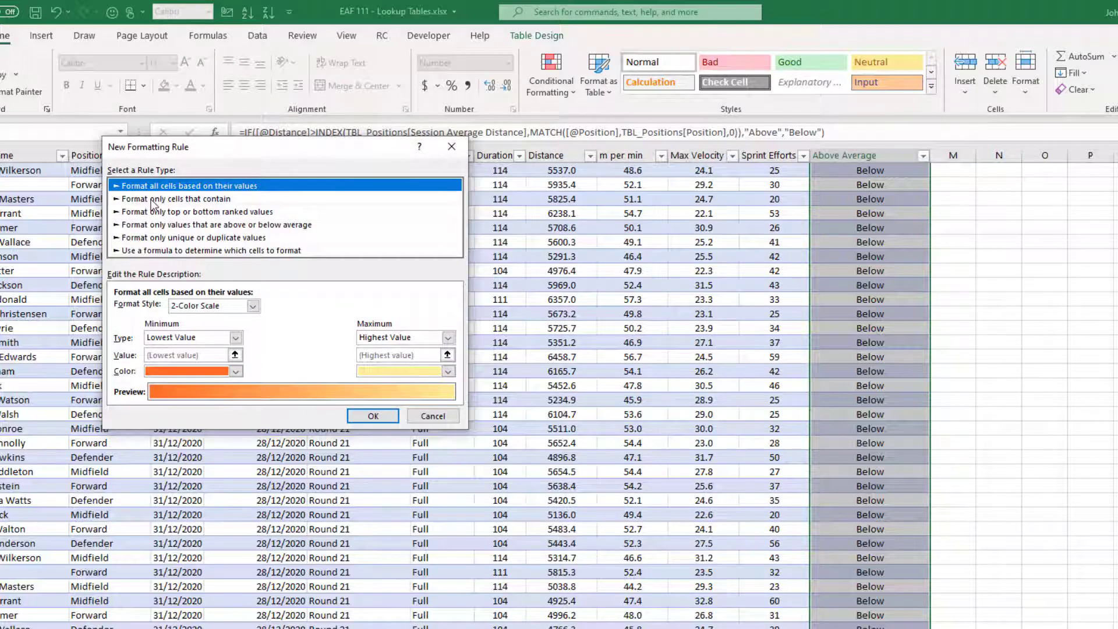
click(152, 200)
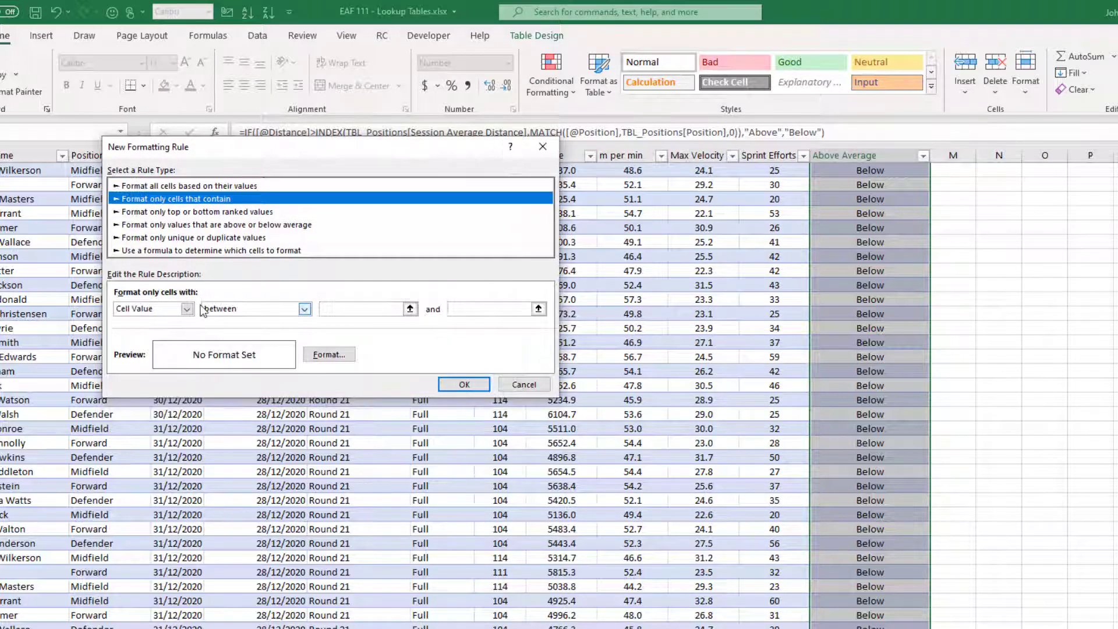
click(249, 312)
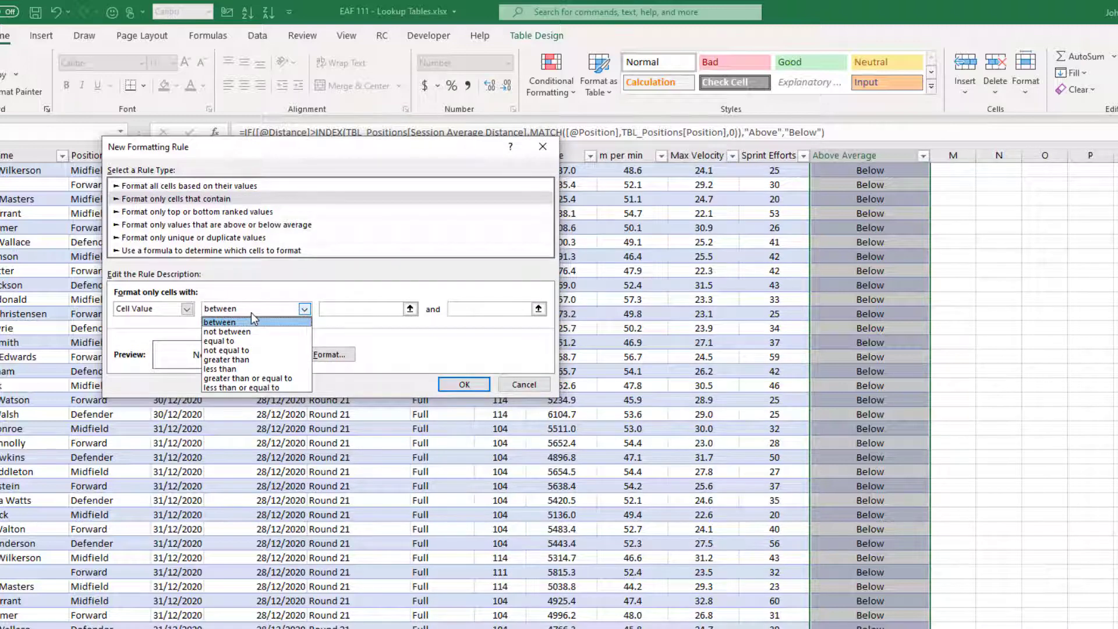
click(251, 342)
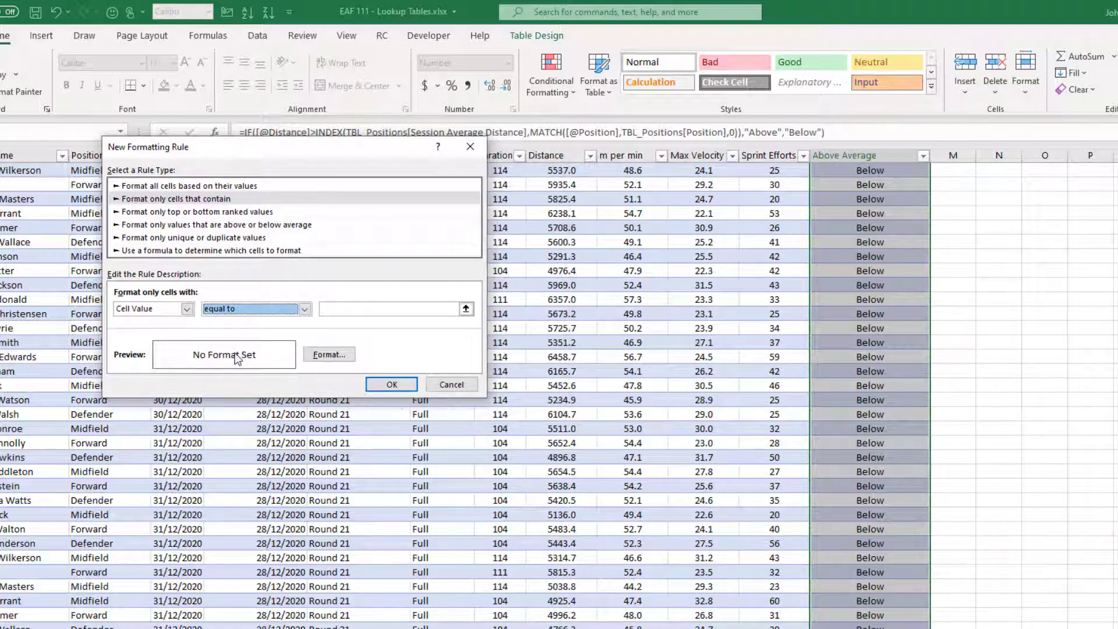
click(339, 307)
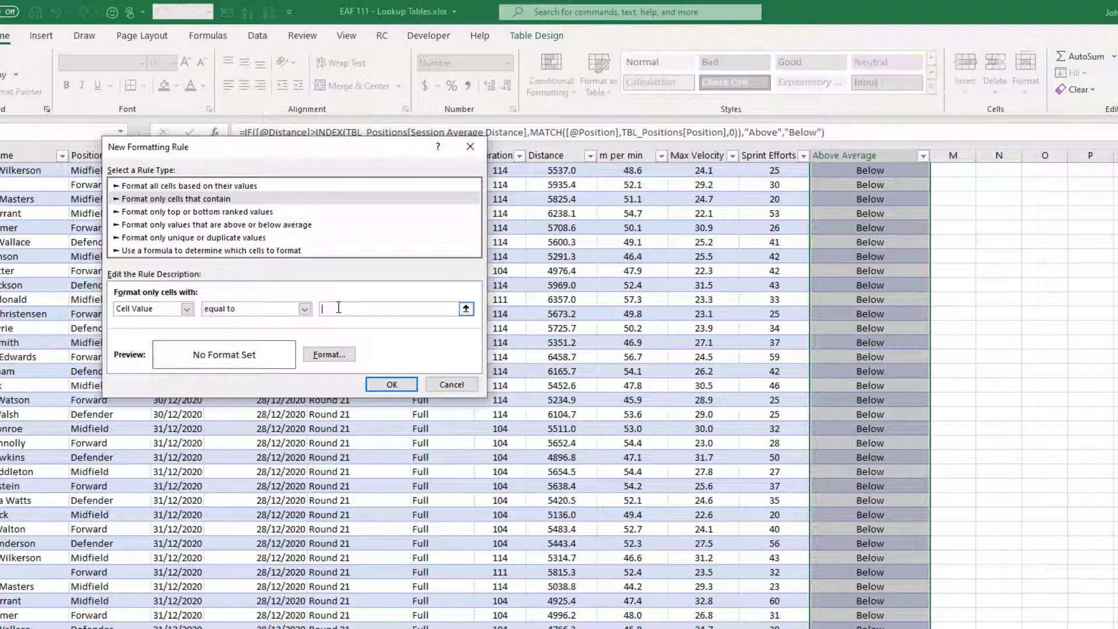
text(below)
- Give the "below" rule a pink background fill from the standard colors and apply the rule
click(329, 356)
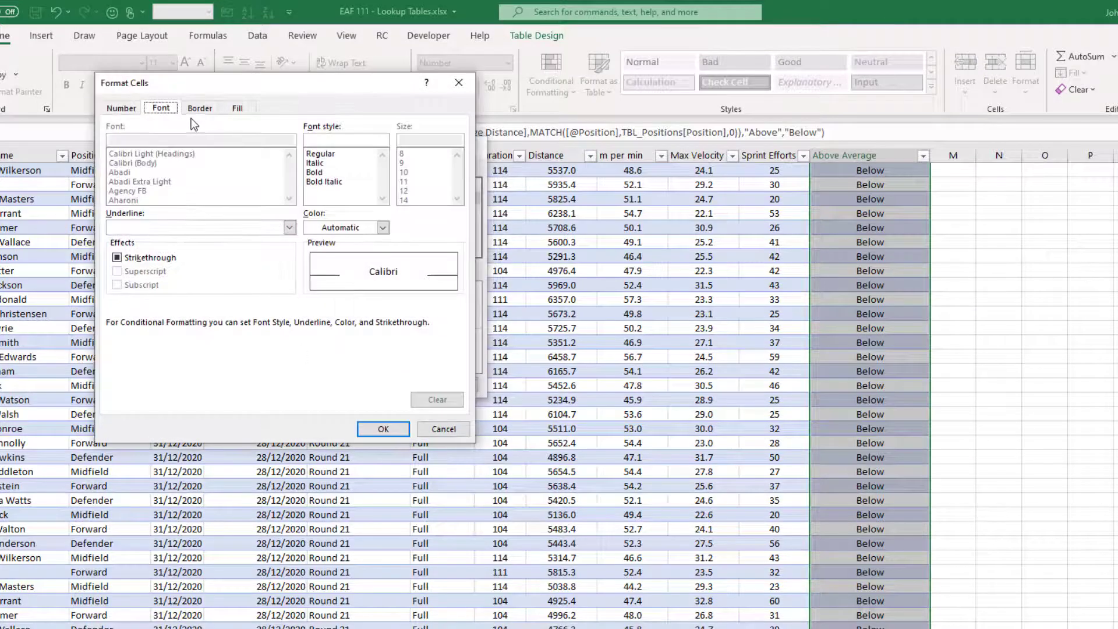
click(237, 109)
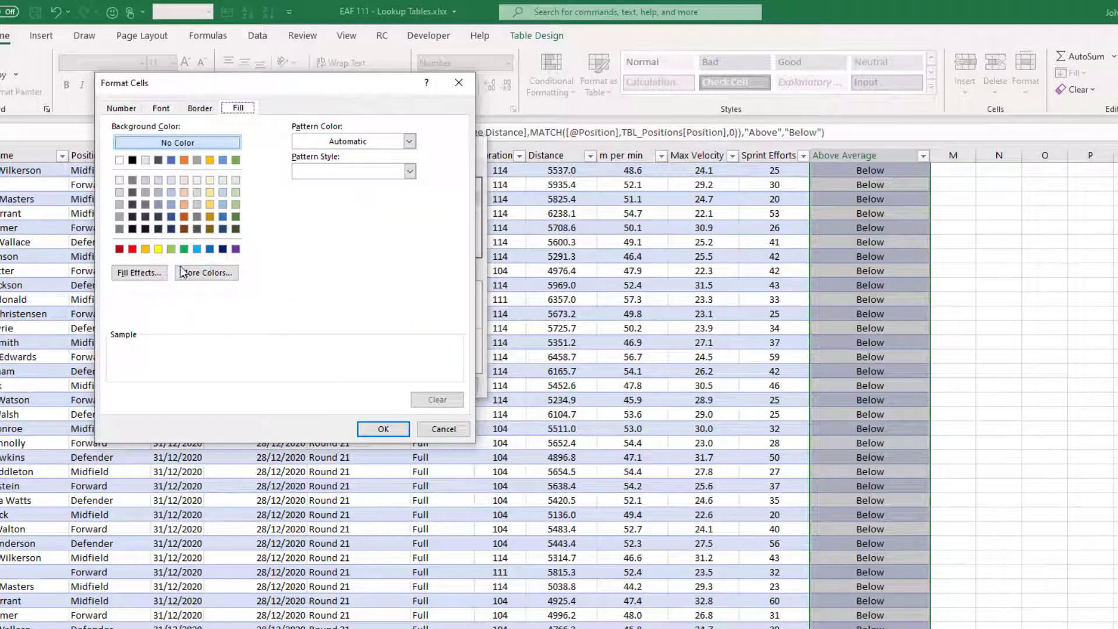
click(200, 275)
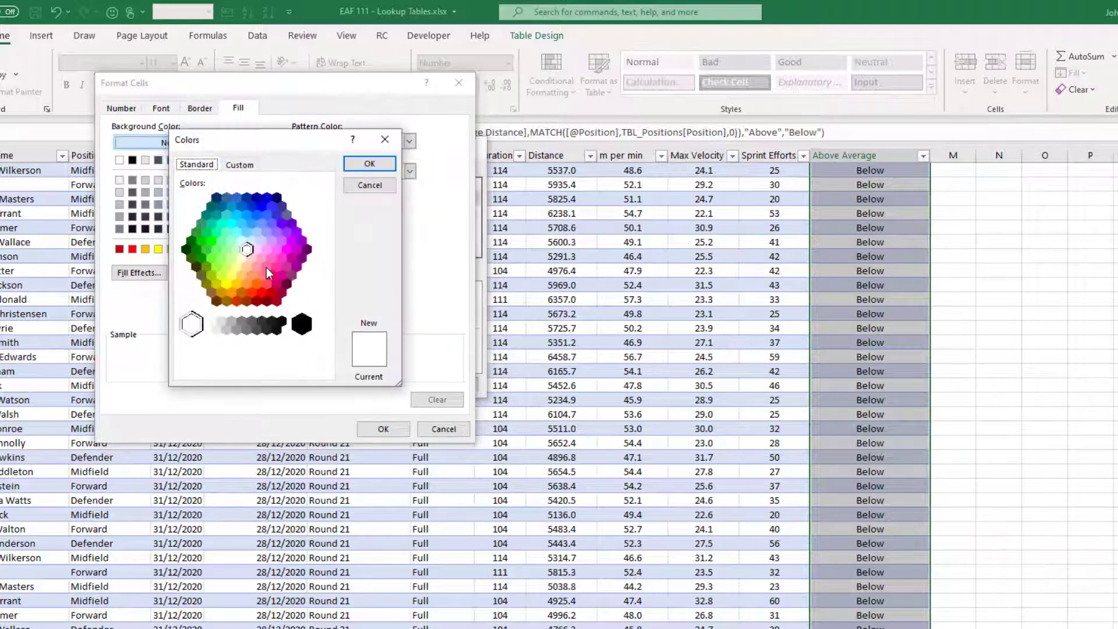
click(266, 274)
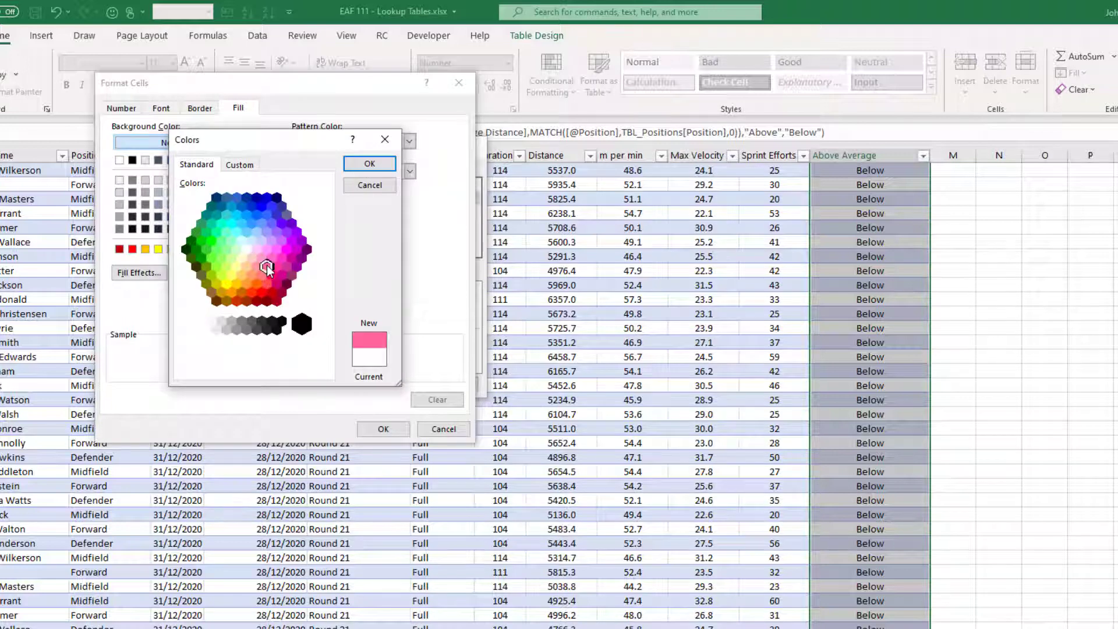
click(369, 163)
click(383, 429)
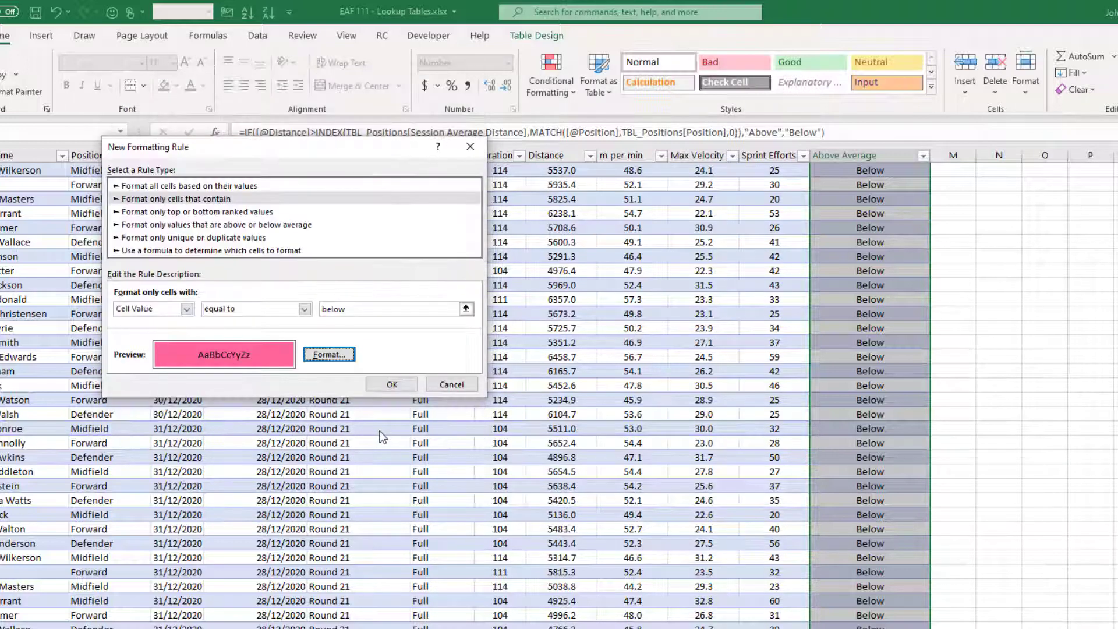
click(391, 385)
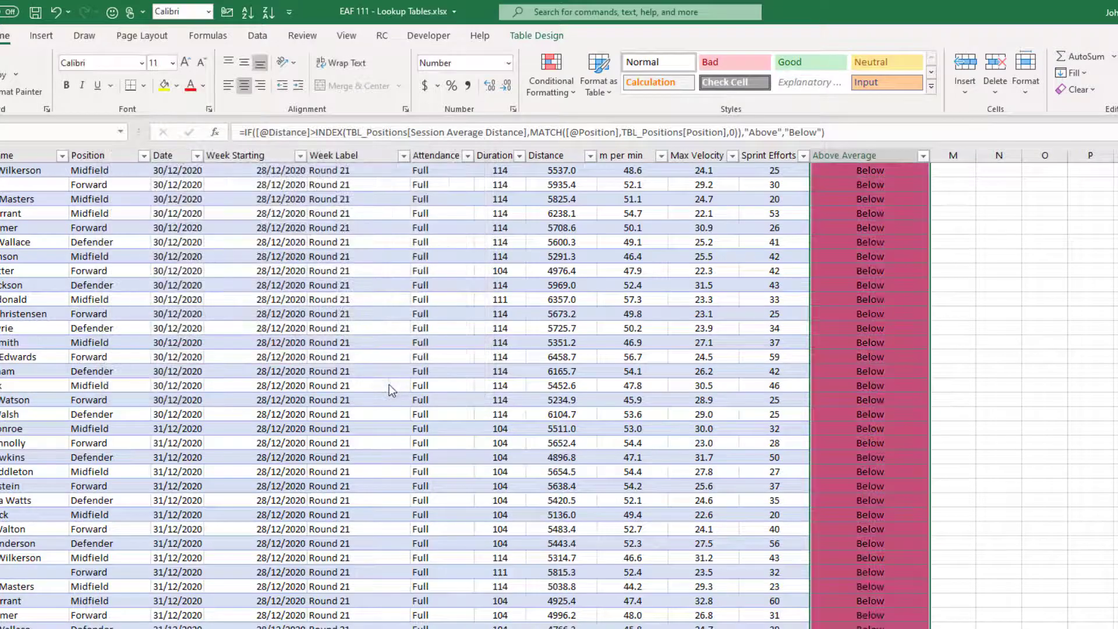
- Examine the highlighting along the Above Average column and compare it with the session averages in TBL_Positions
click(868, 347)
scroll(864, 419, up, 13)
scroll(918, 436, up, 19)
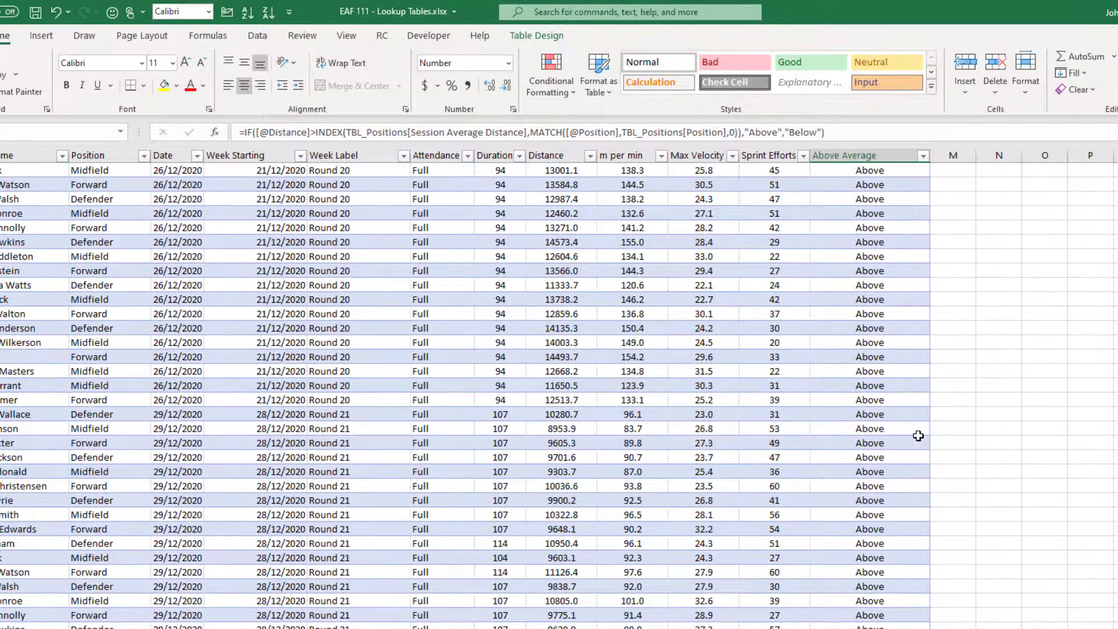
scroll(916, 435, up, 9)
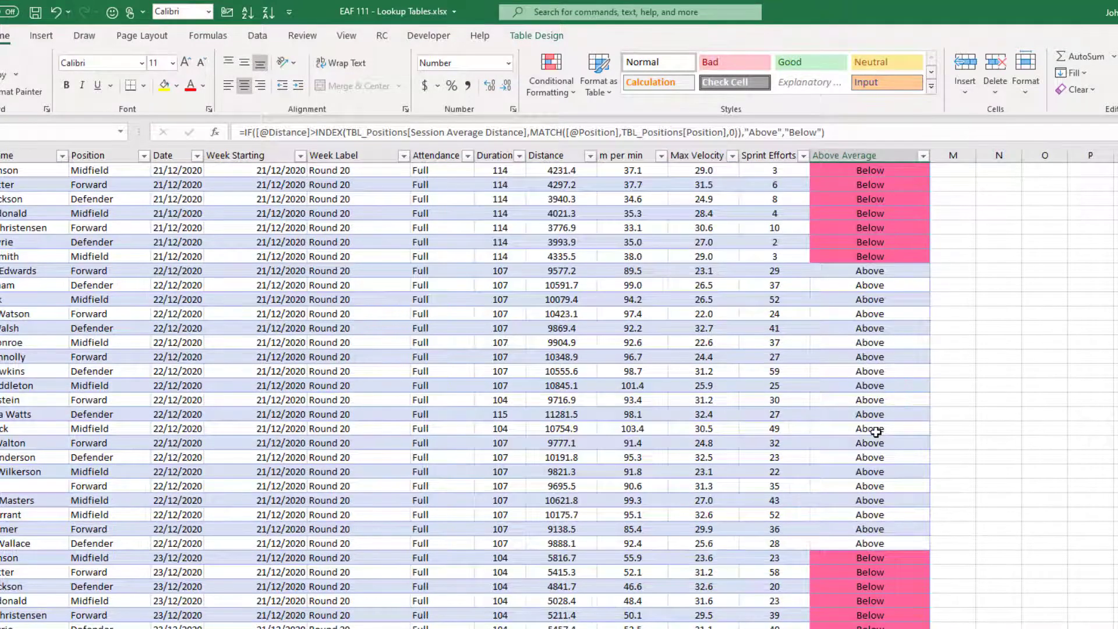
key(ctrl+Home)
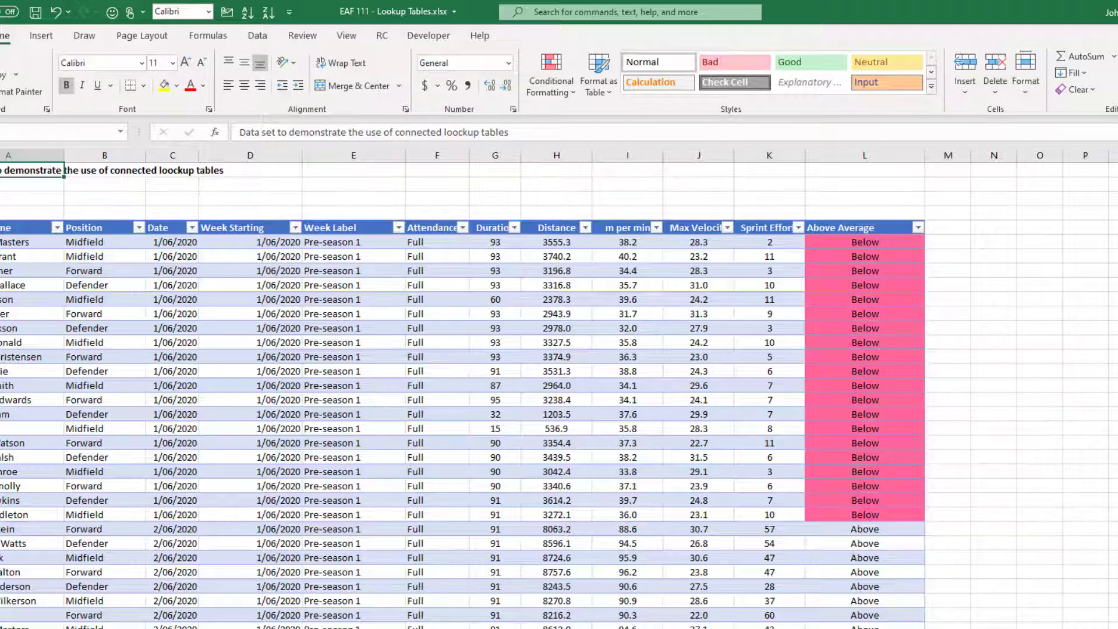
key(ctrl+Page_Down)
click(972, 257)
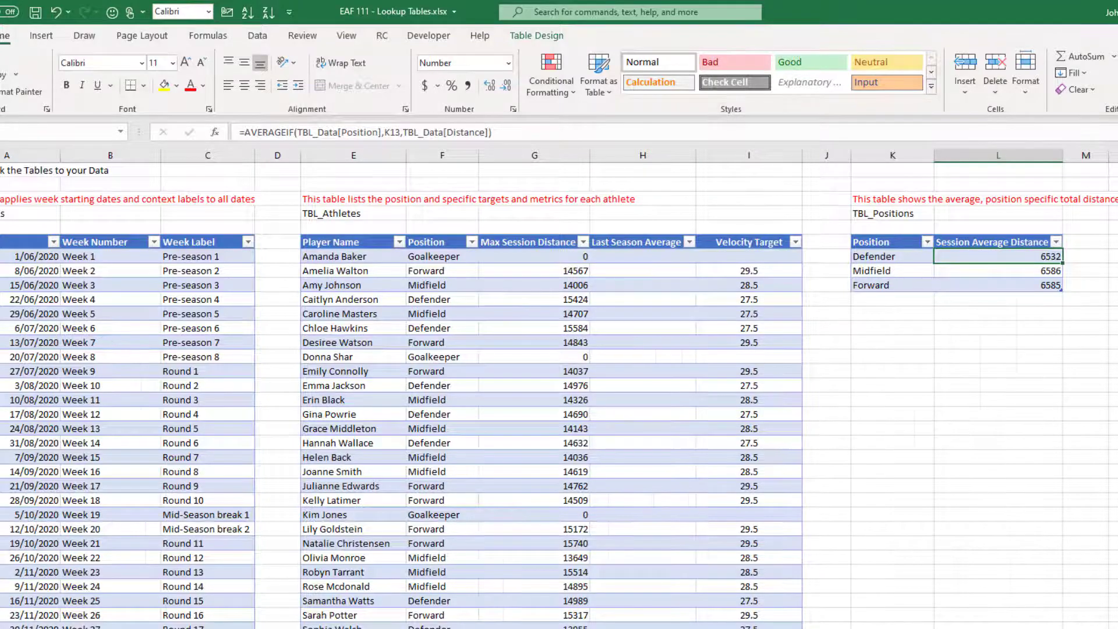
key(ctrl+Page_Up)
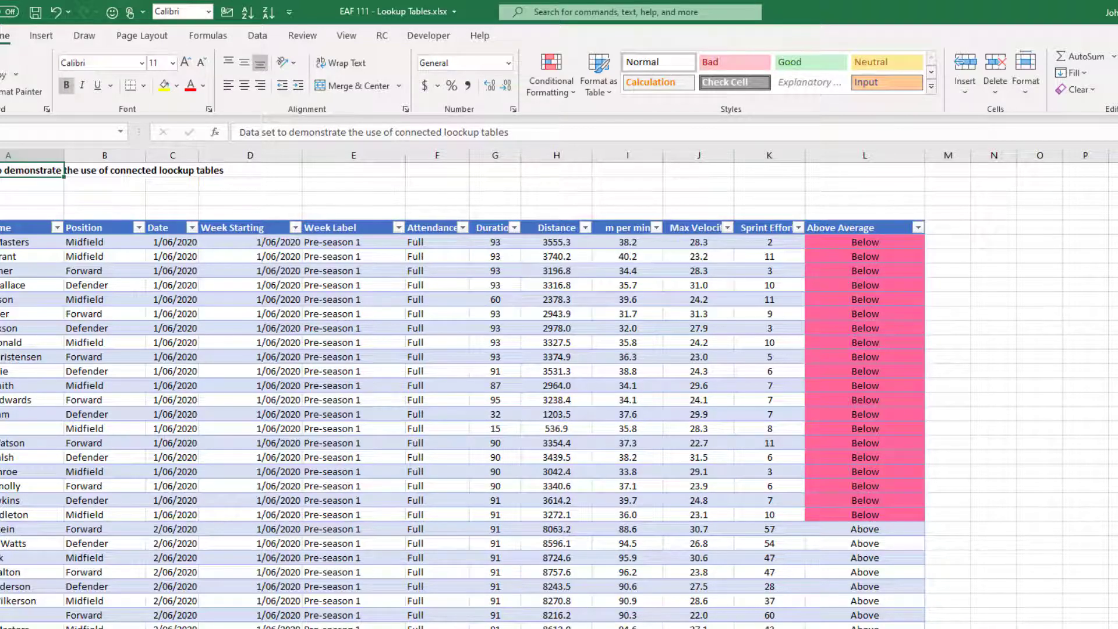
key(ctrl+Page_Up)
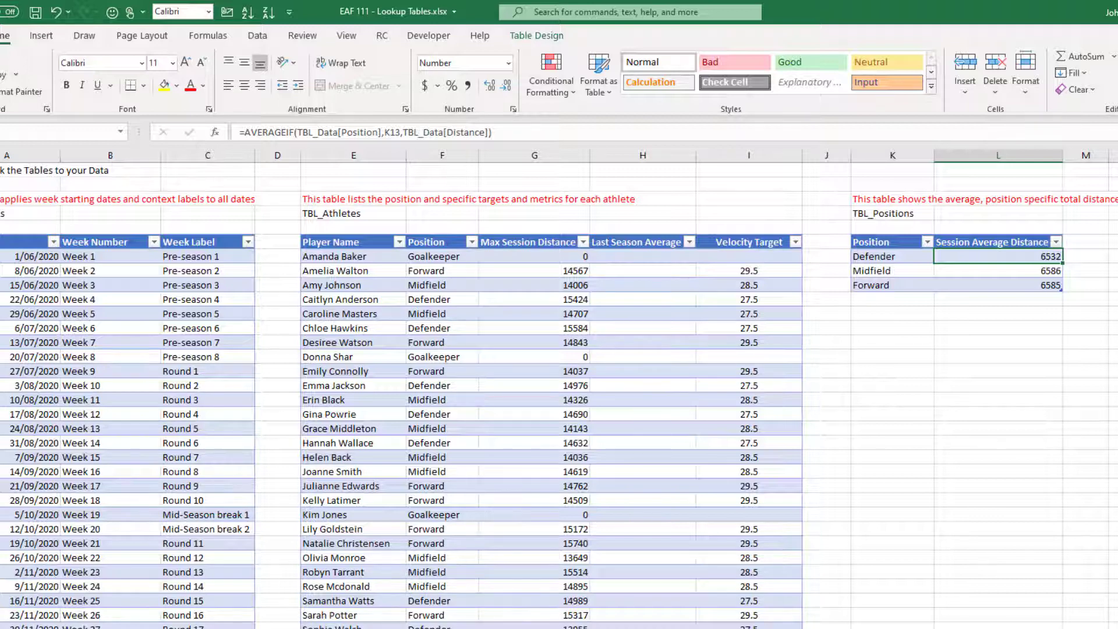
key(ctrl+Page_Up)
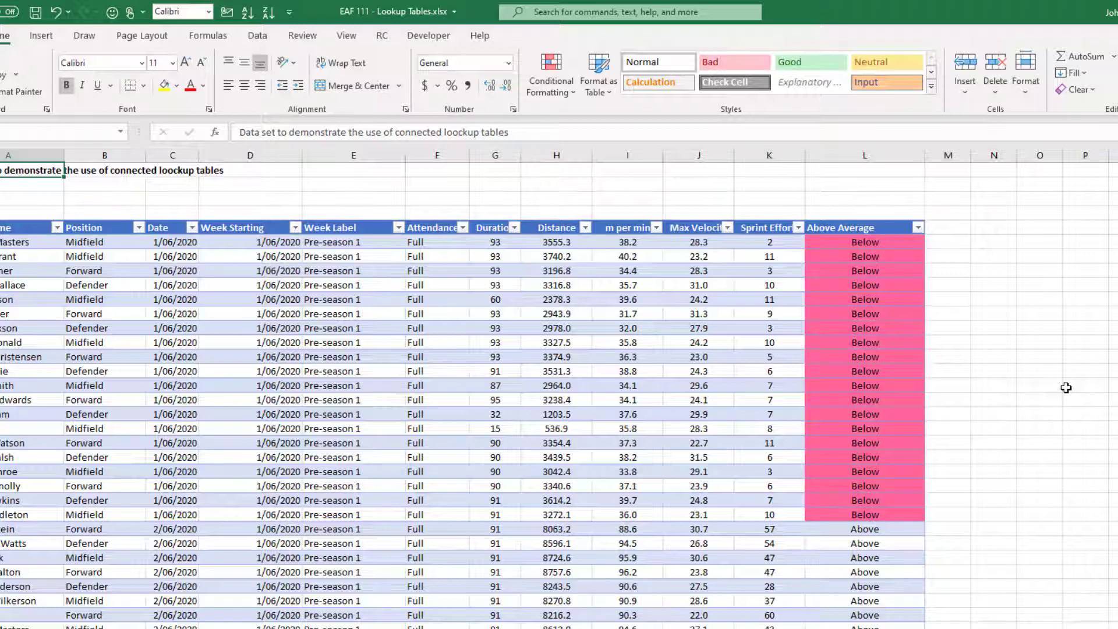
- Widen column M and add a "Velocity Above" column header in M5 beside Above Average
drag(971, 154, 1041, 154)
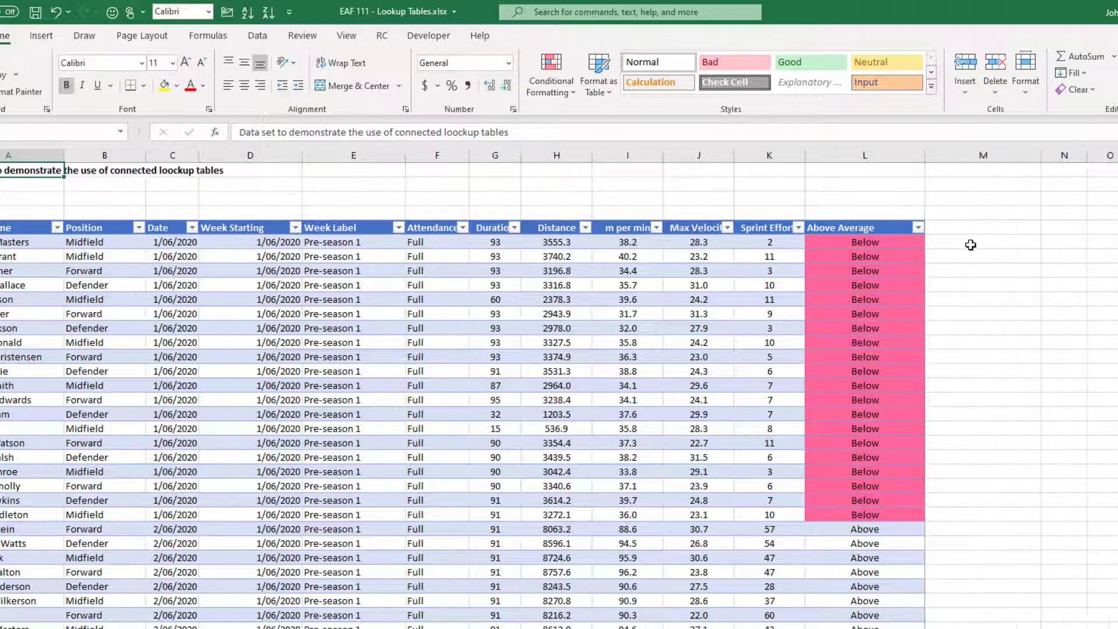
click(978, 228)
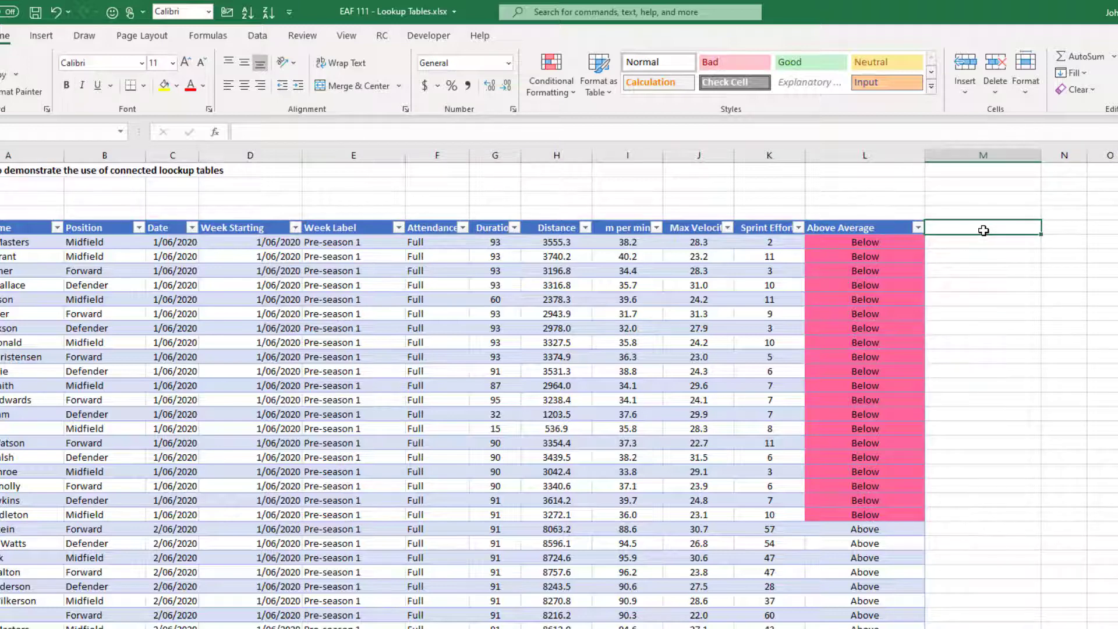
text(Velocity Above)
key(Return)
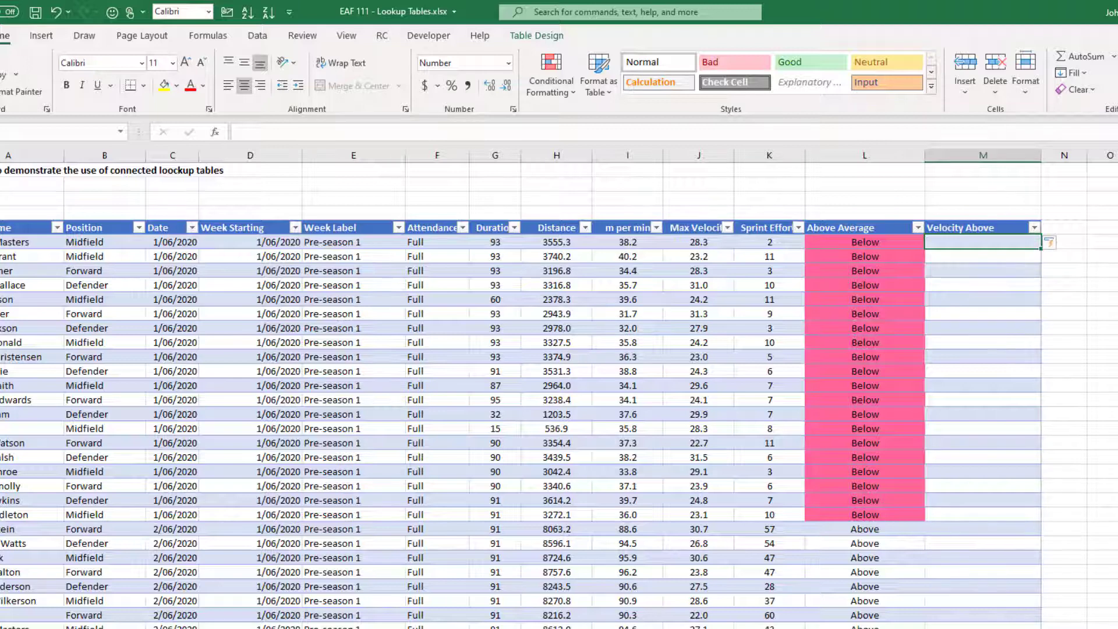
- Begin an INDEX formula in M6 that uses TBL_Athletes[Velocity Target] as its array
click(709, 244)
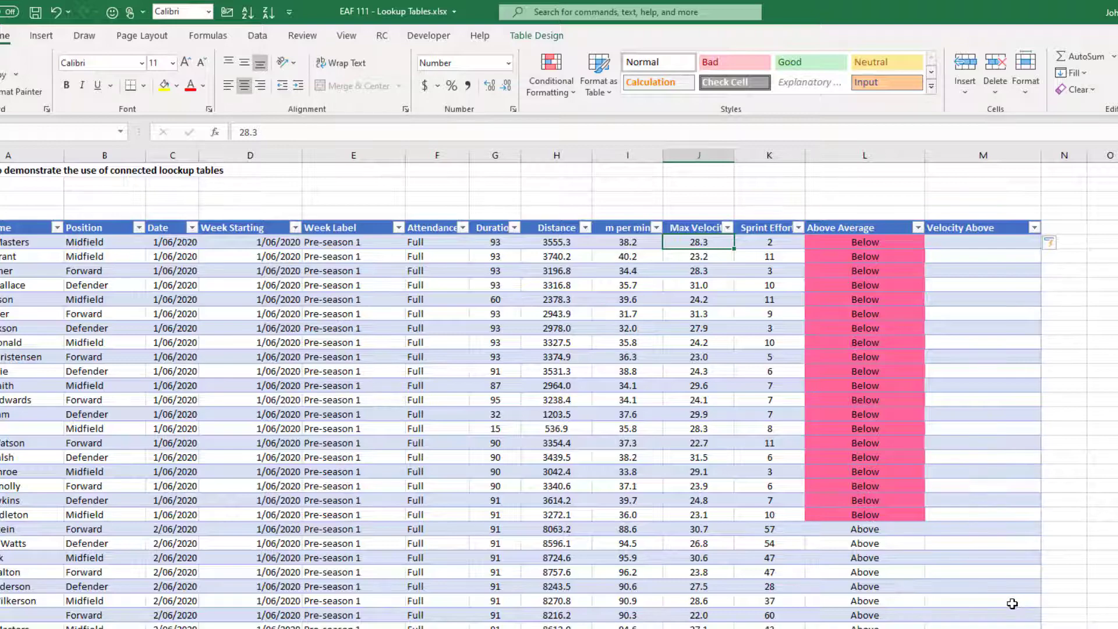
key(ctrl+Page_Up)
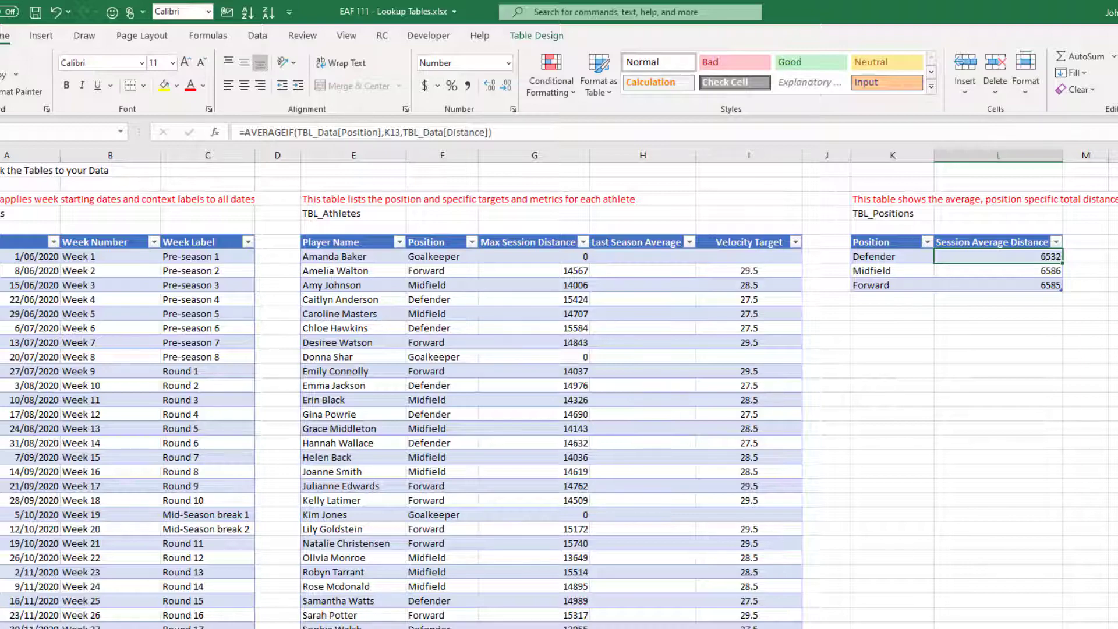
key(ctrl+Page_Up)
click(984, 242)
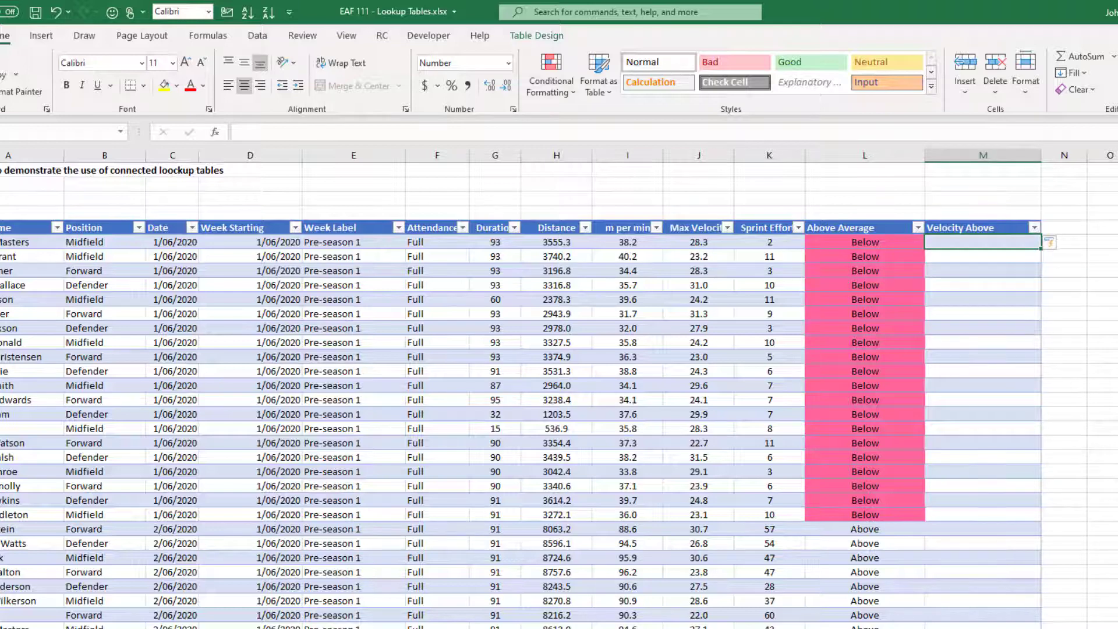
text(=index)
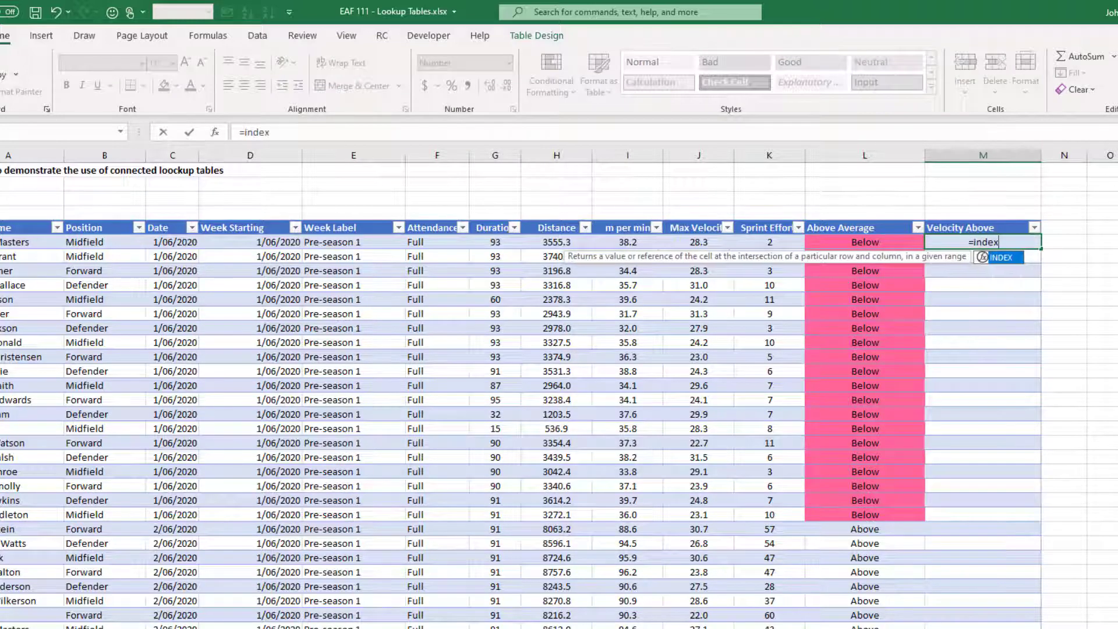
text((tbl)
key(Tab)
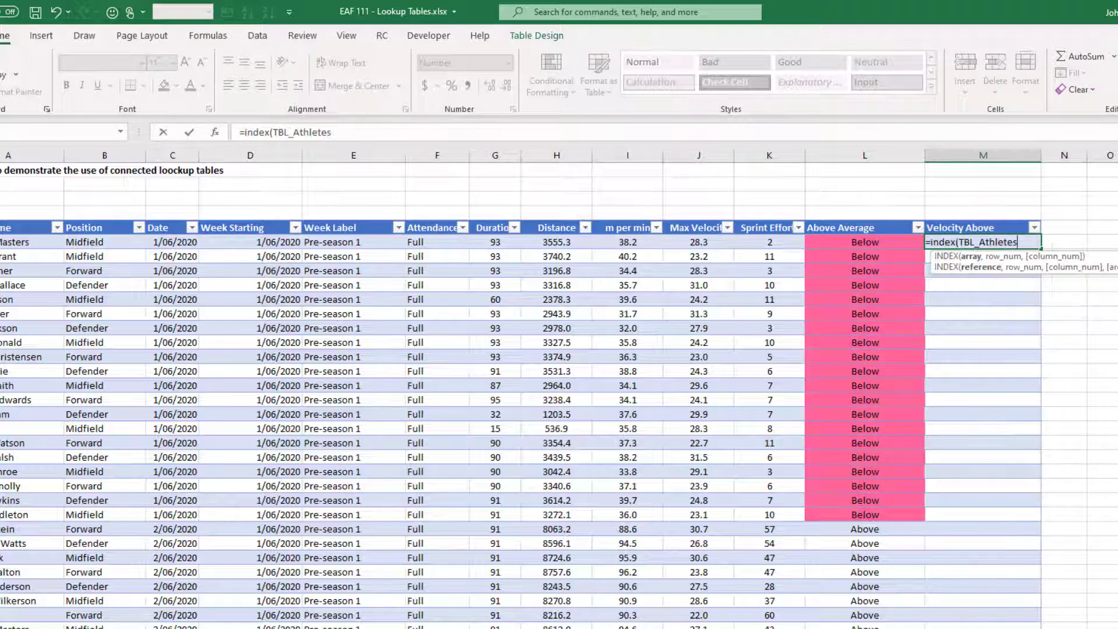
text([Velo)
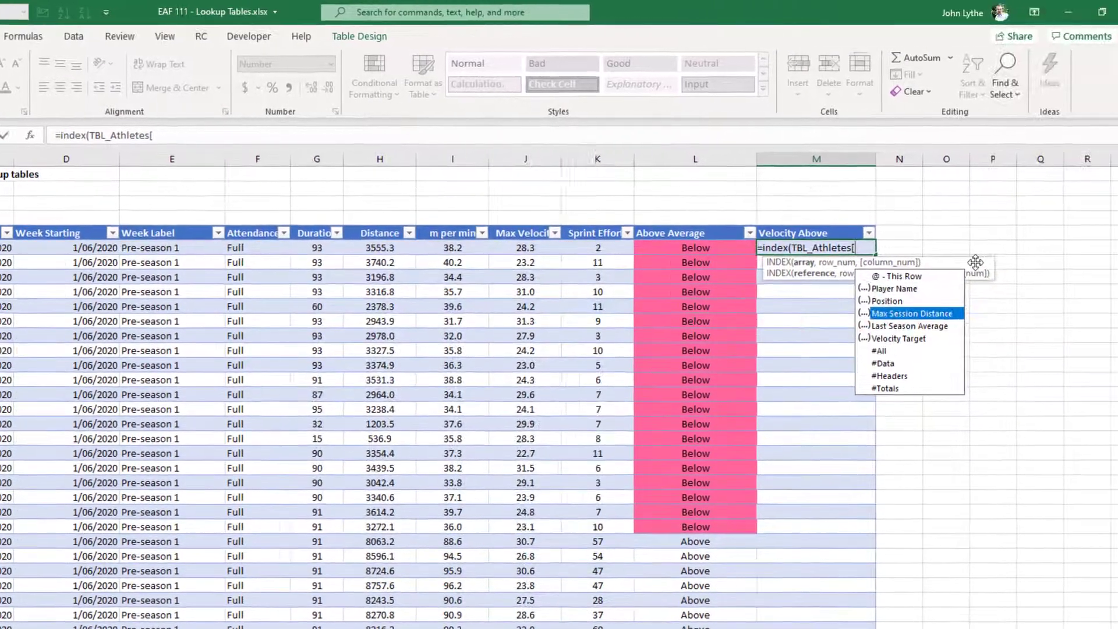
key(Tab)
text(],)
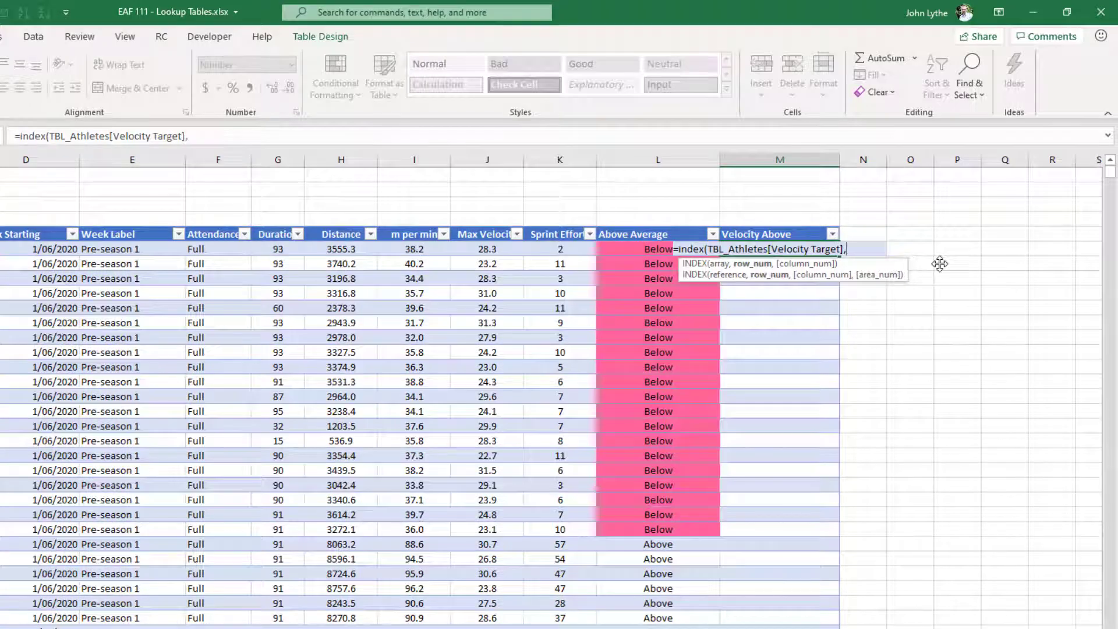
- Complete the M6 INDEX formula with an exact MATCH of the row's Player Name against TBL_Athletes[Player Name] and enter it
text(ma)
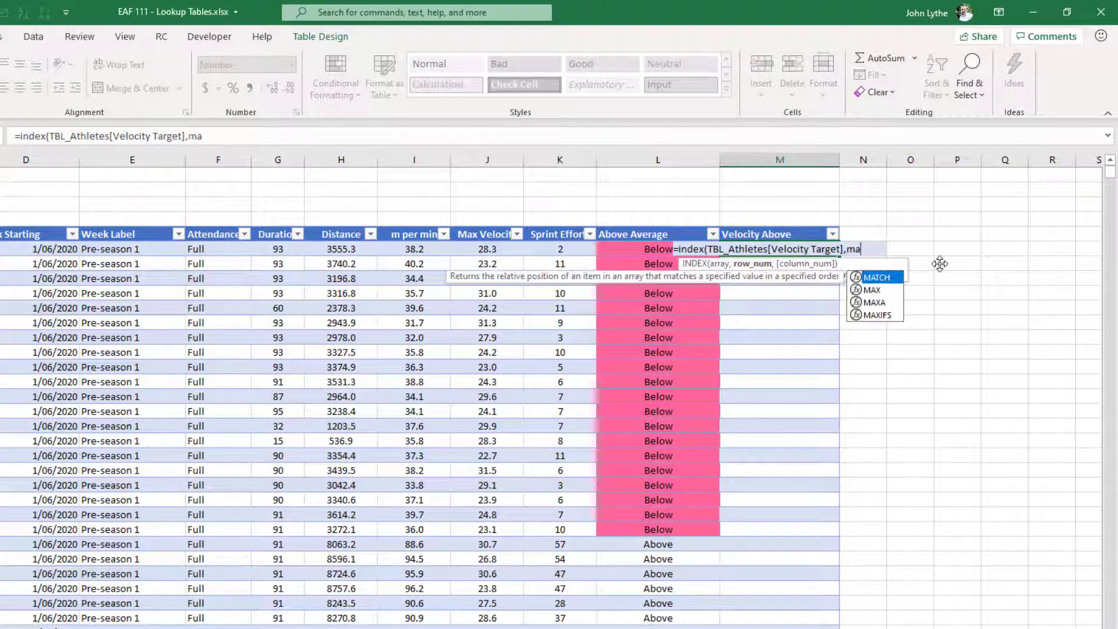
text(tc)
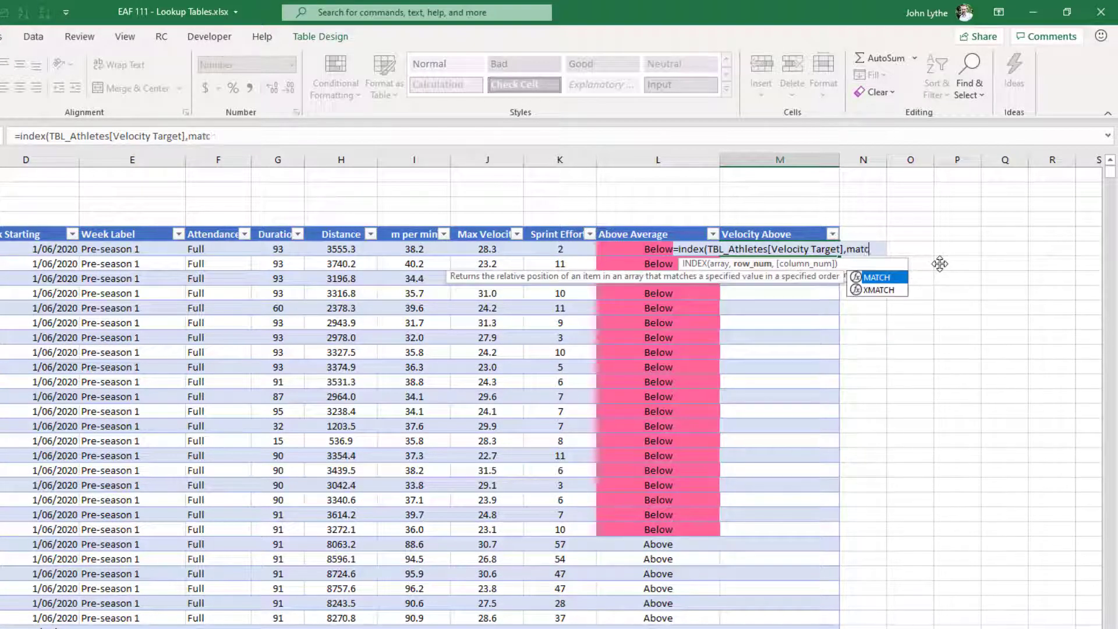
text(h([@[Player Name]])
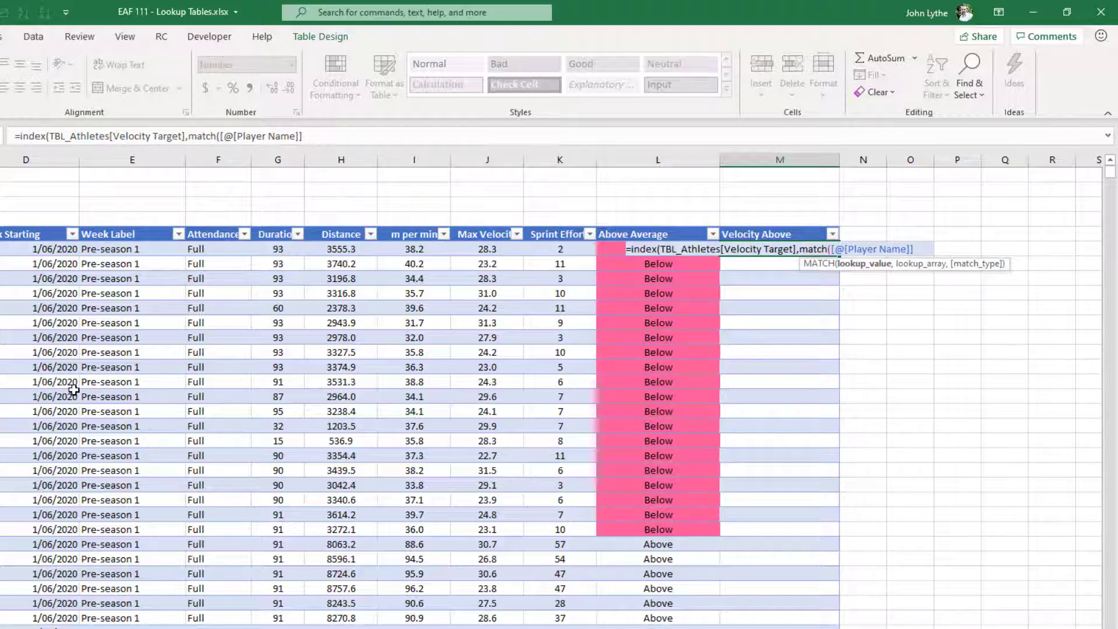
text(,tbl)
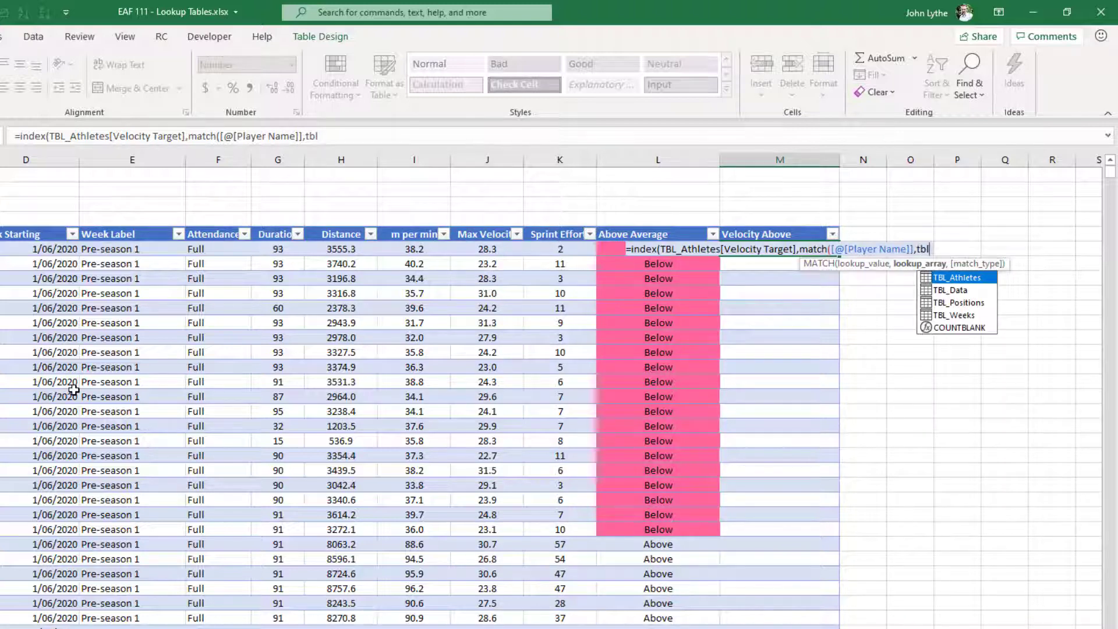
key(Tab)
text([)
key(Down)
key(Tab)
text(],0))
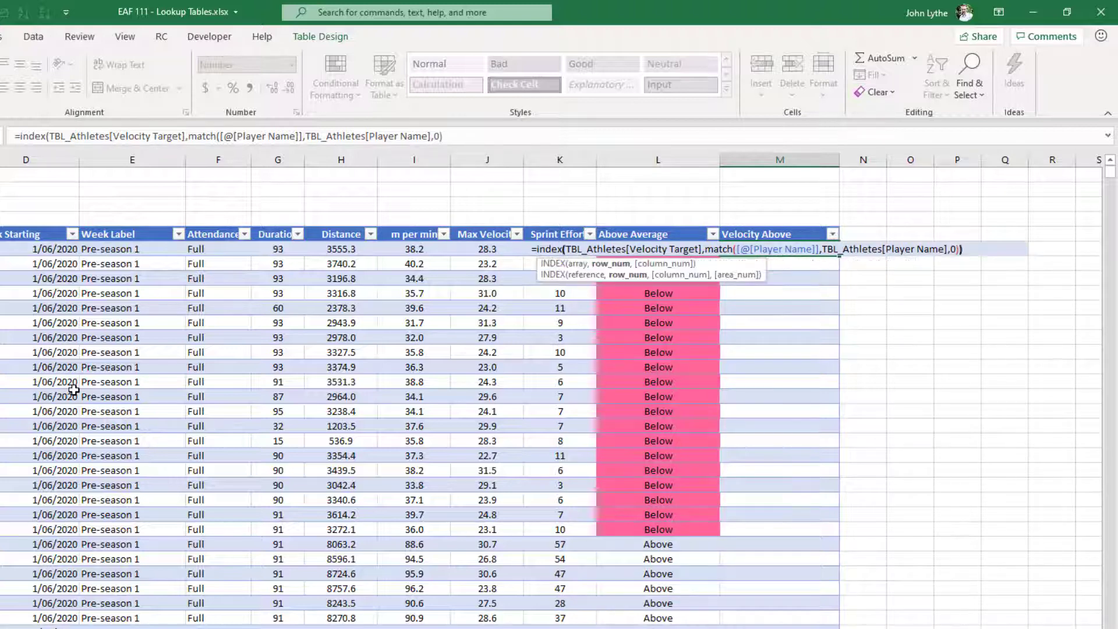
key(Return)
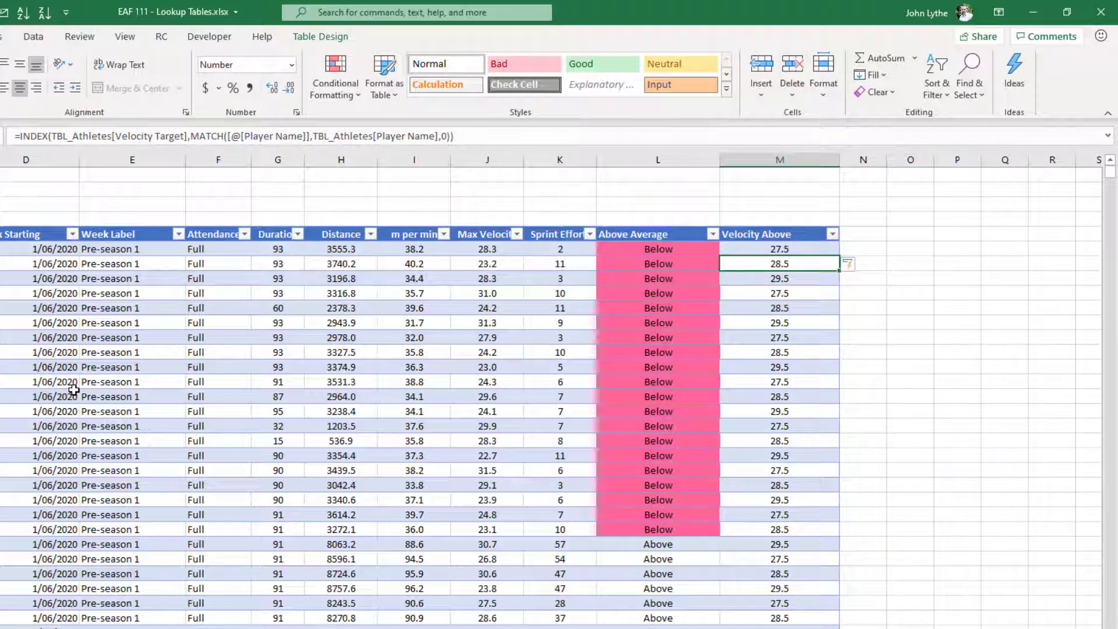
- Wrap the M6 lookup in an IF that returns "Fast" when Max Velocity is greater than the looked-up target and "Slow" otherwise
click(758, 249)
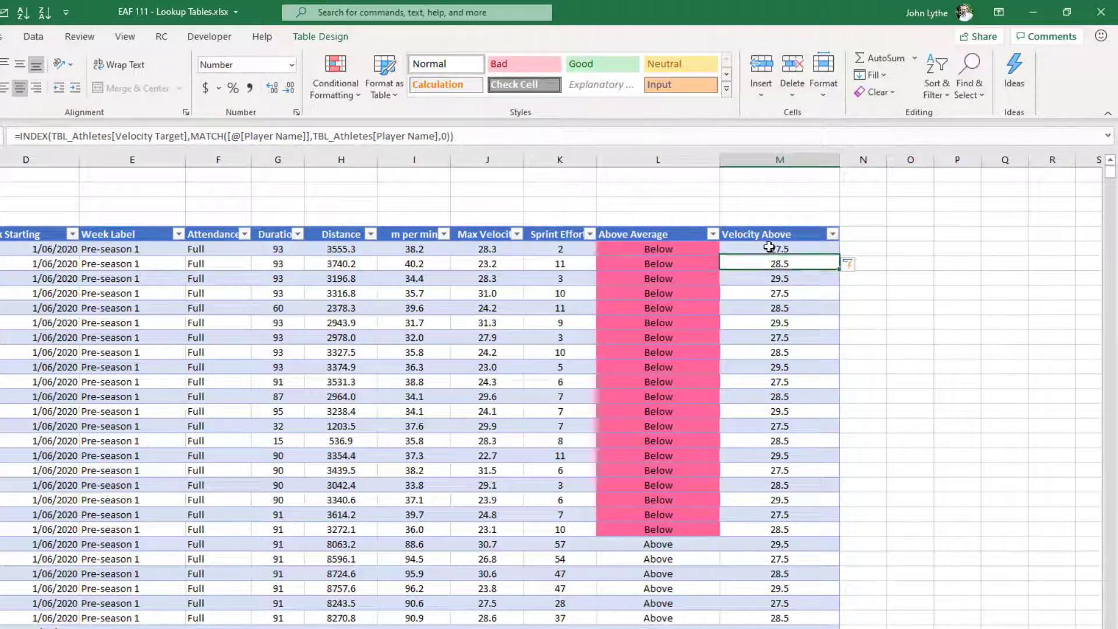
text(=INDEX()
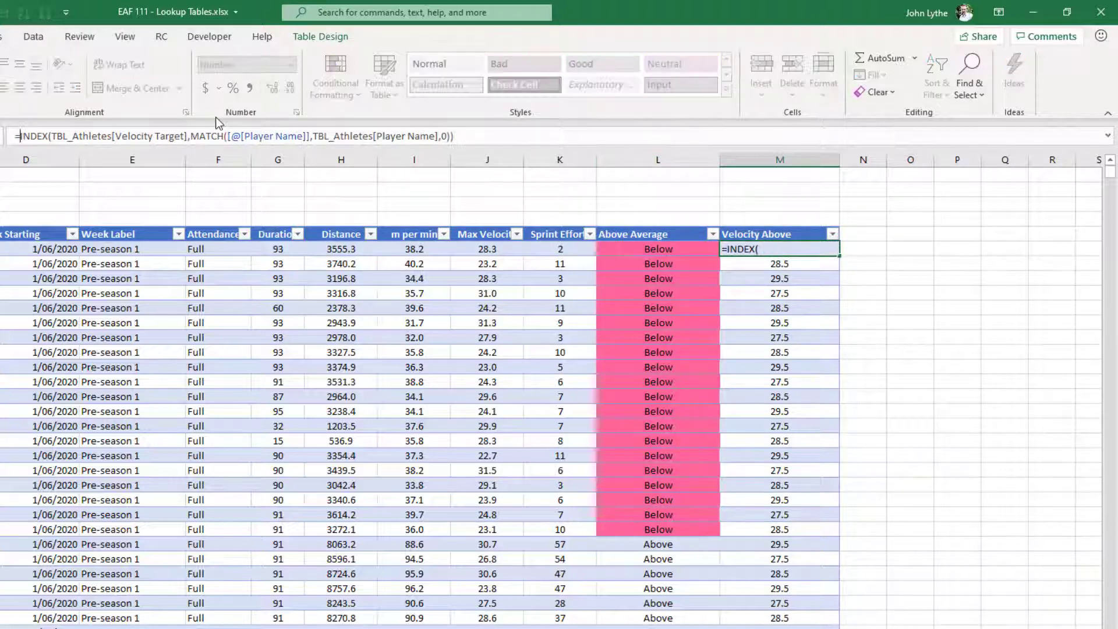
text(if()
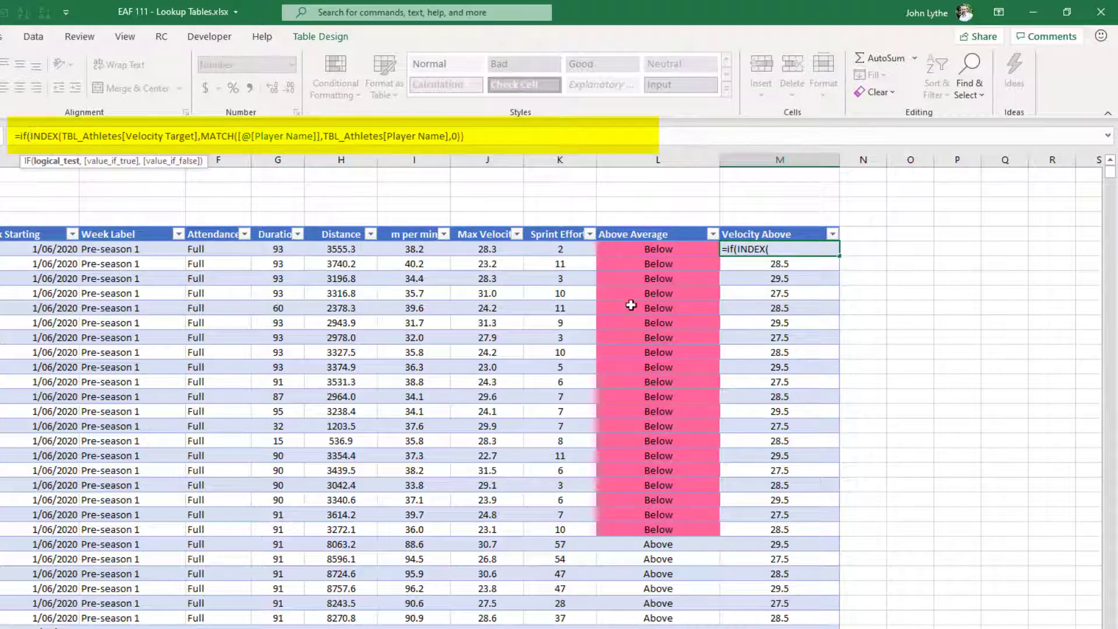
click(495, 248)
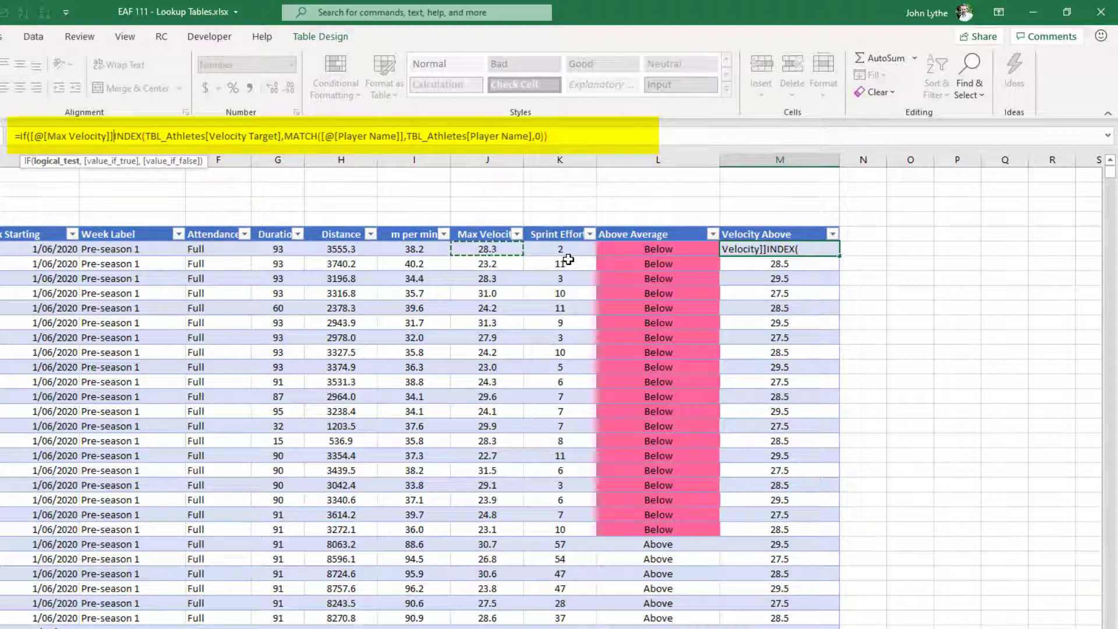
text(>)
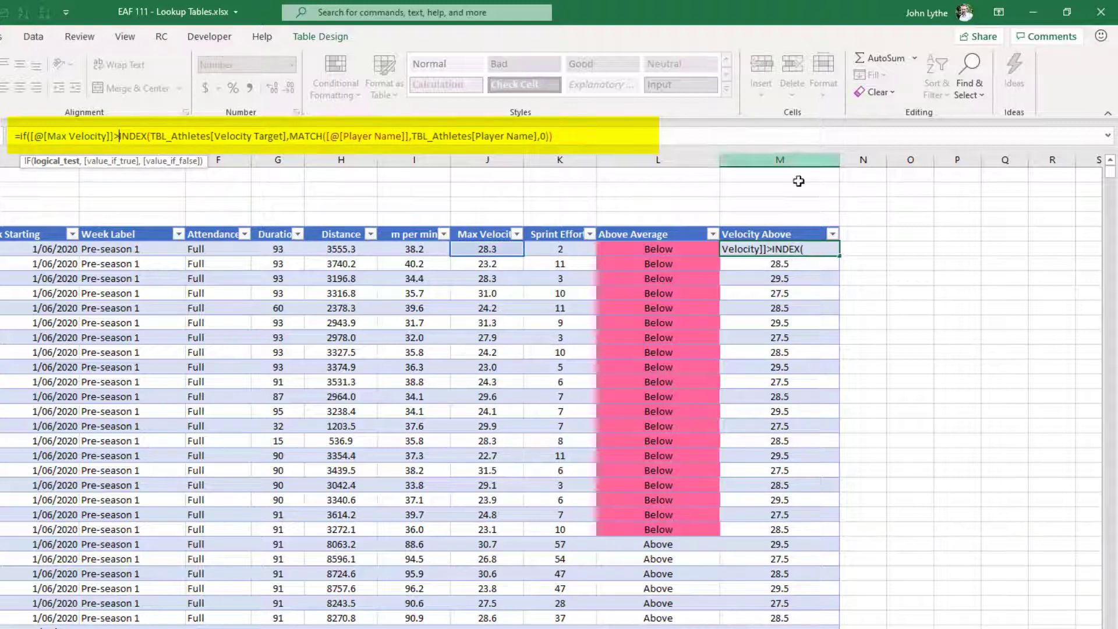
click(622, 129)
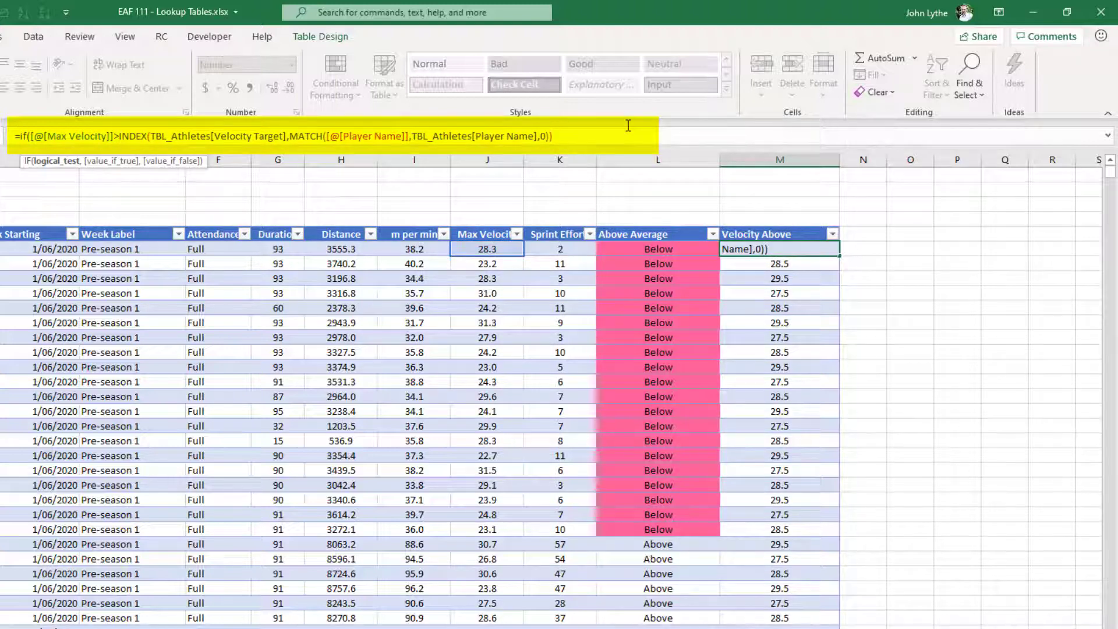
text(,)
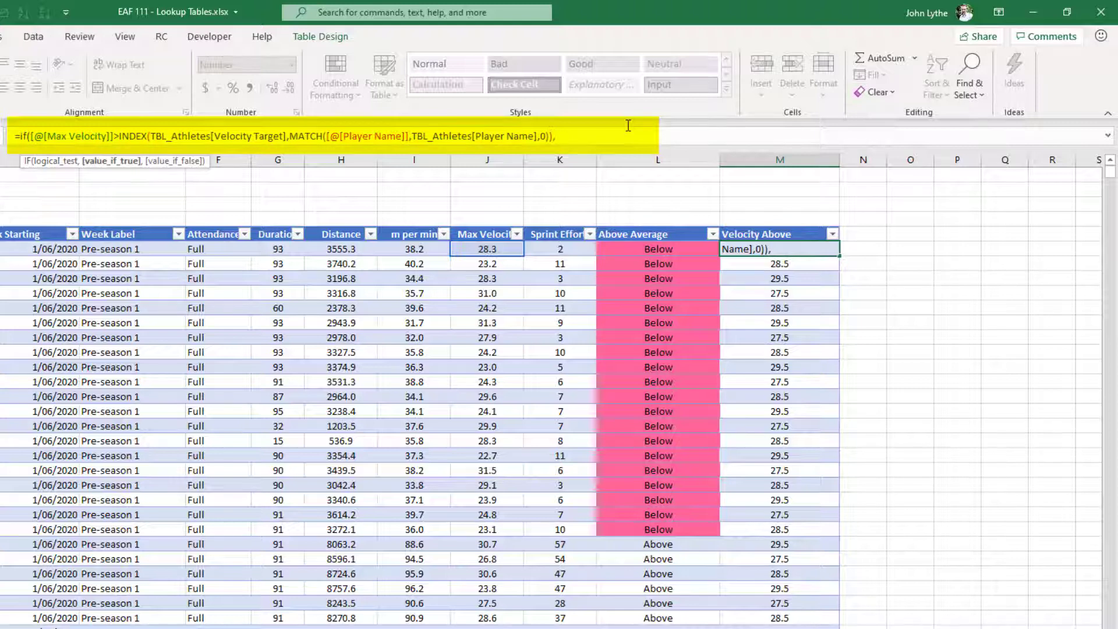
text("Fast","Slow"))
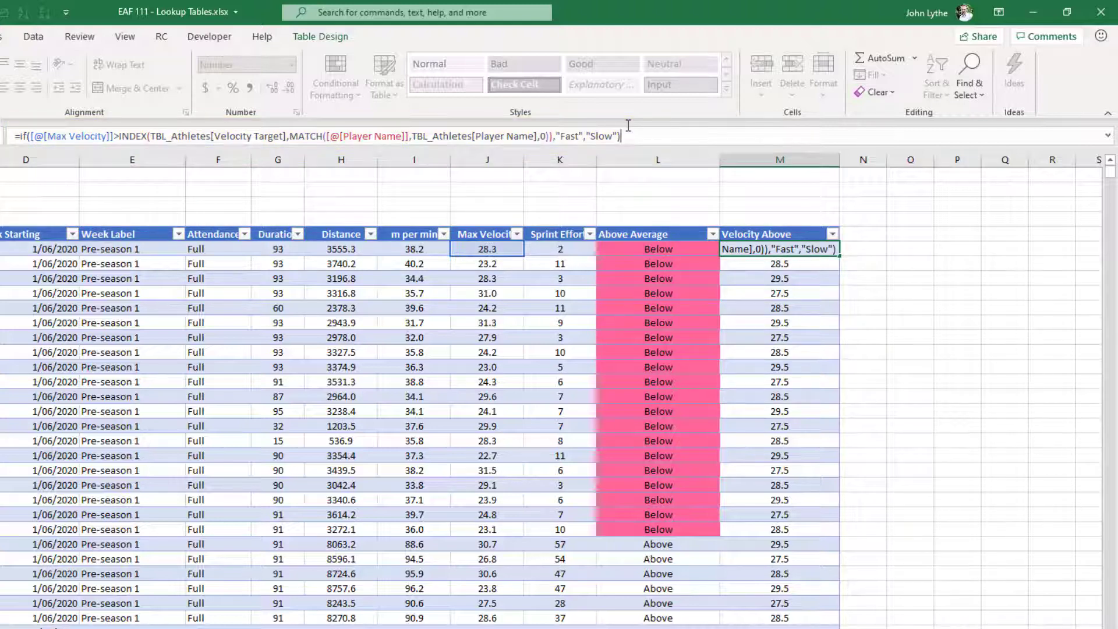
key(Return)
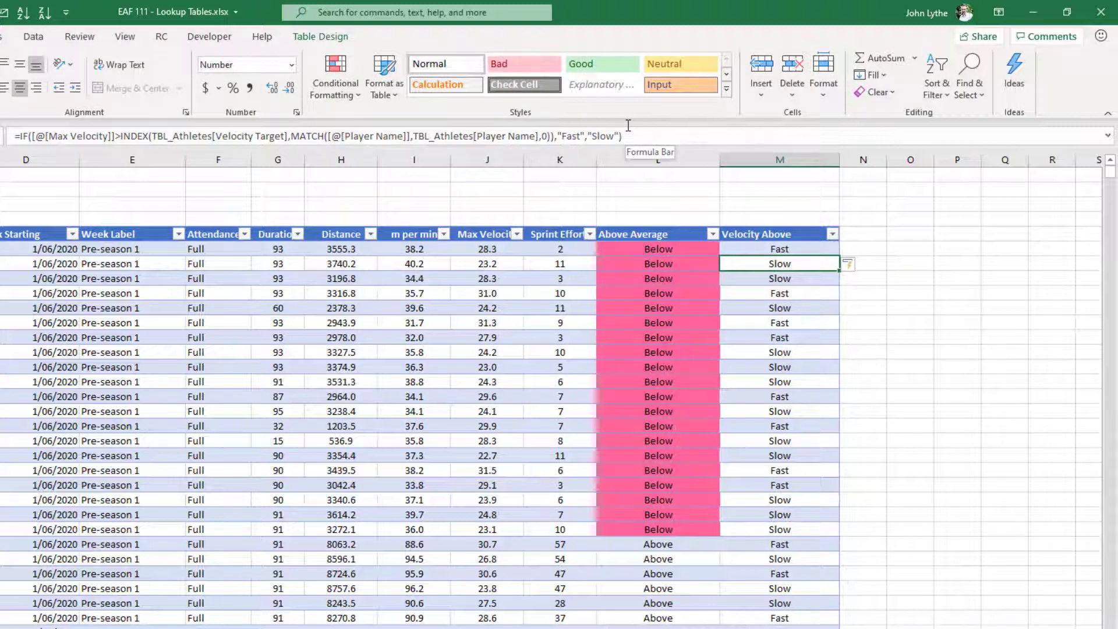